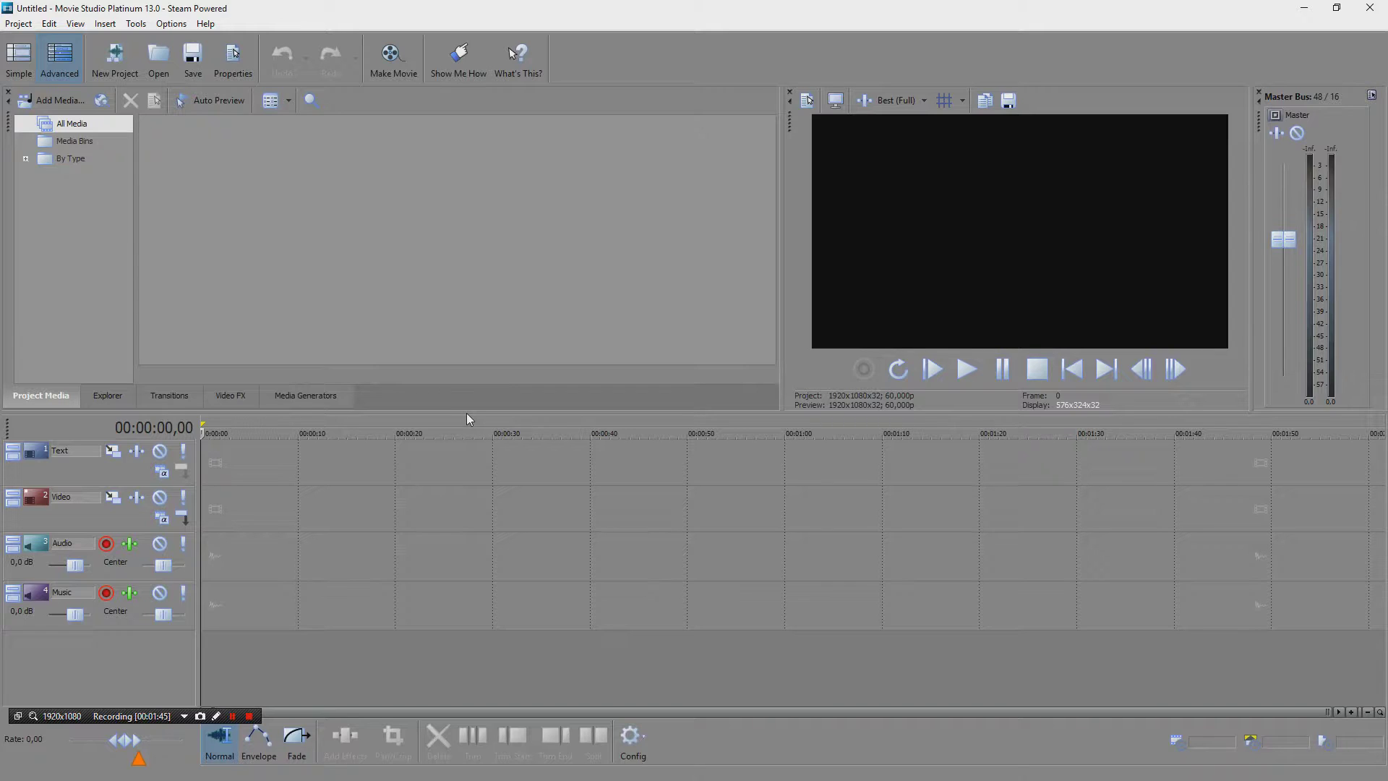
click(178, 24)
click(230, 533)
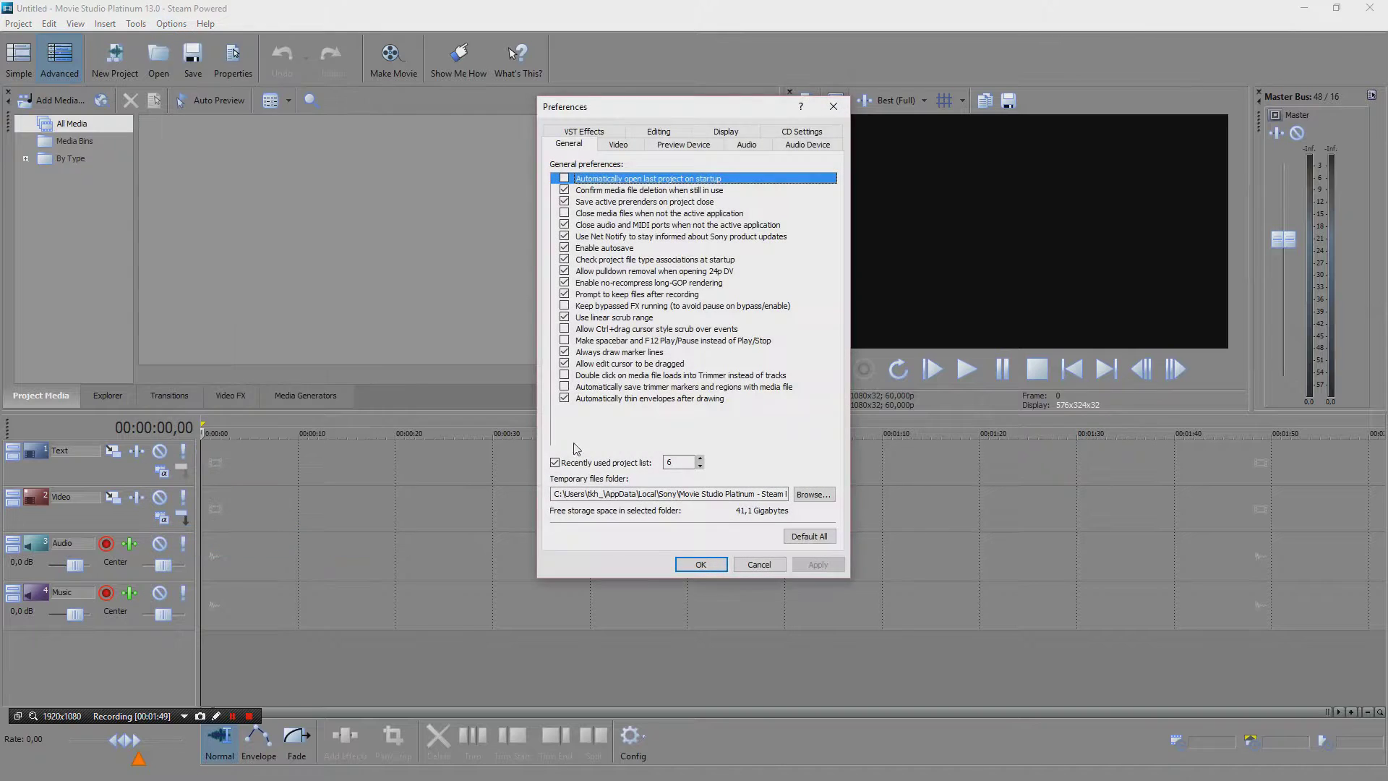
click(666, 148)
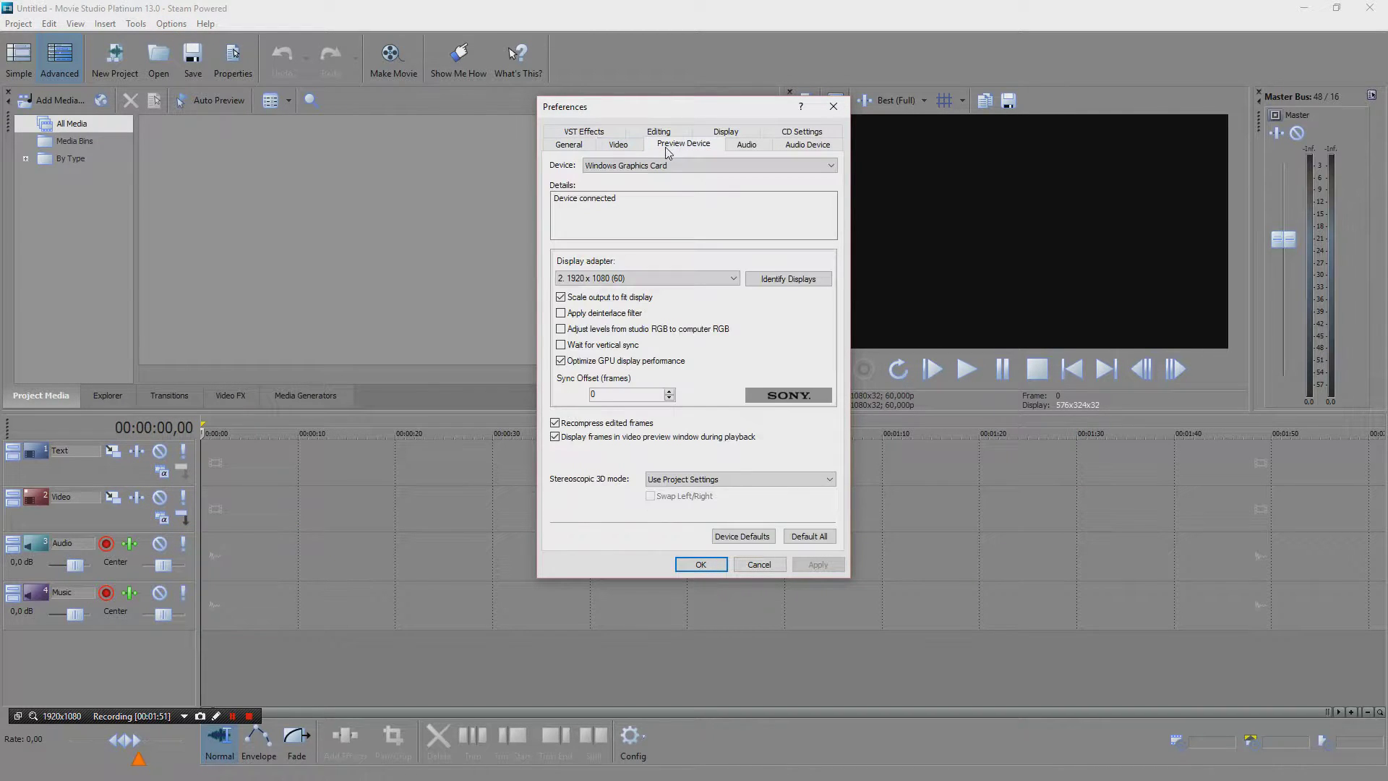
click(638, 148)
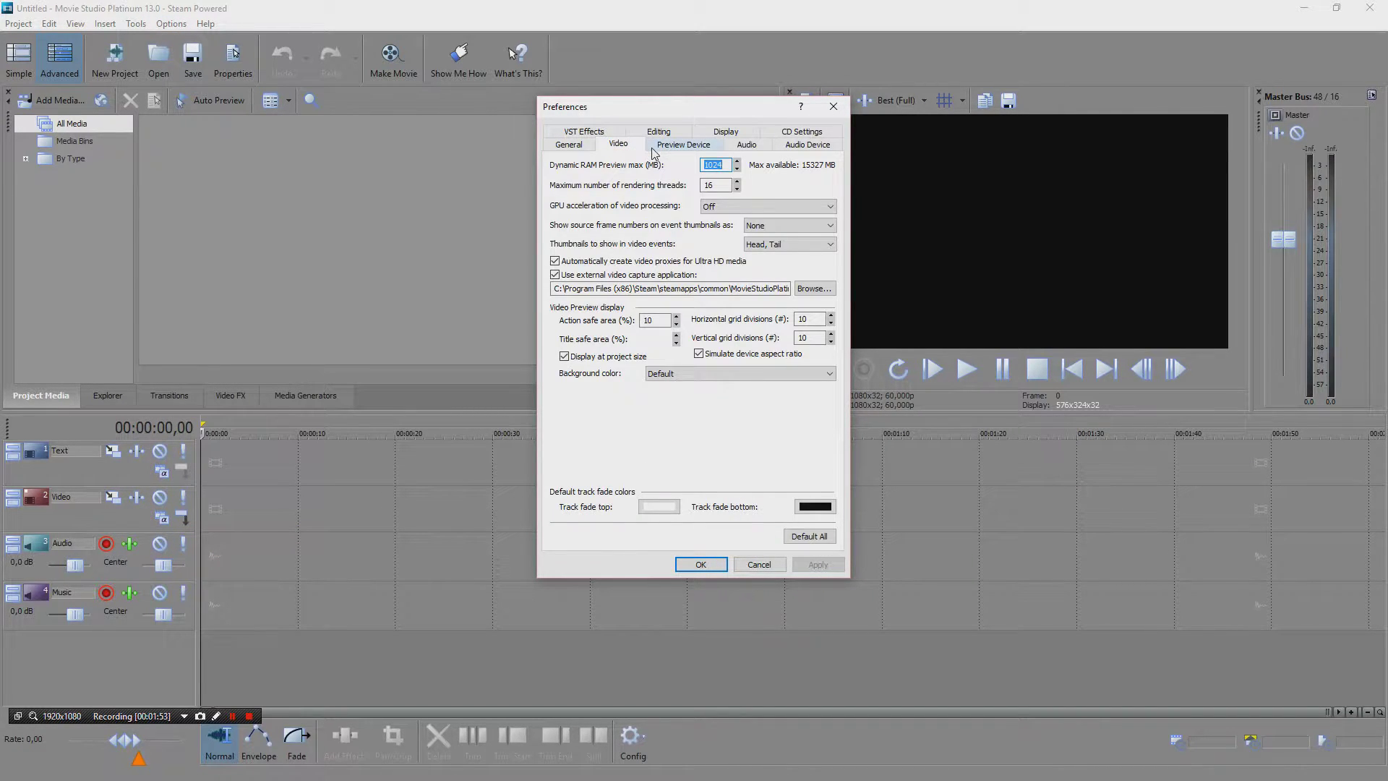
click(660, 135)
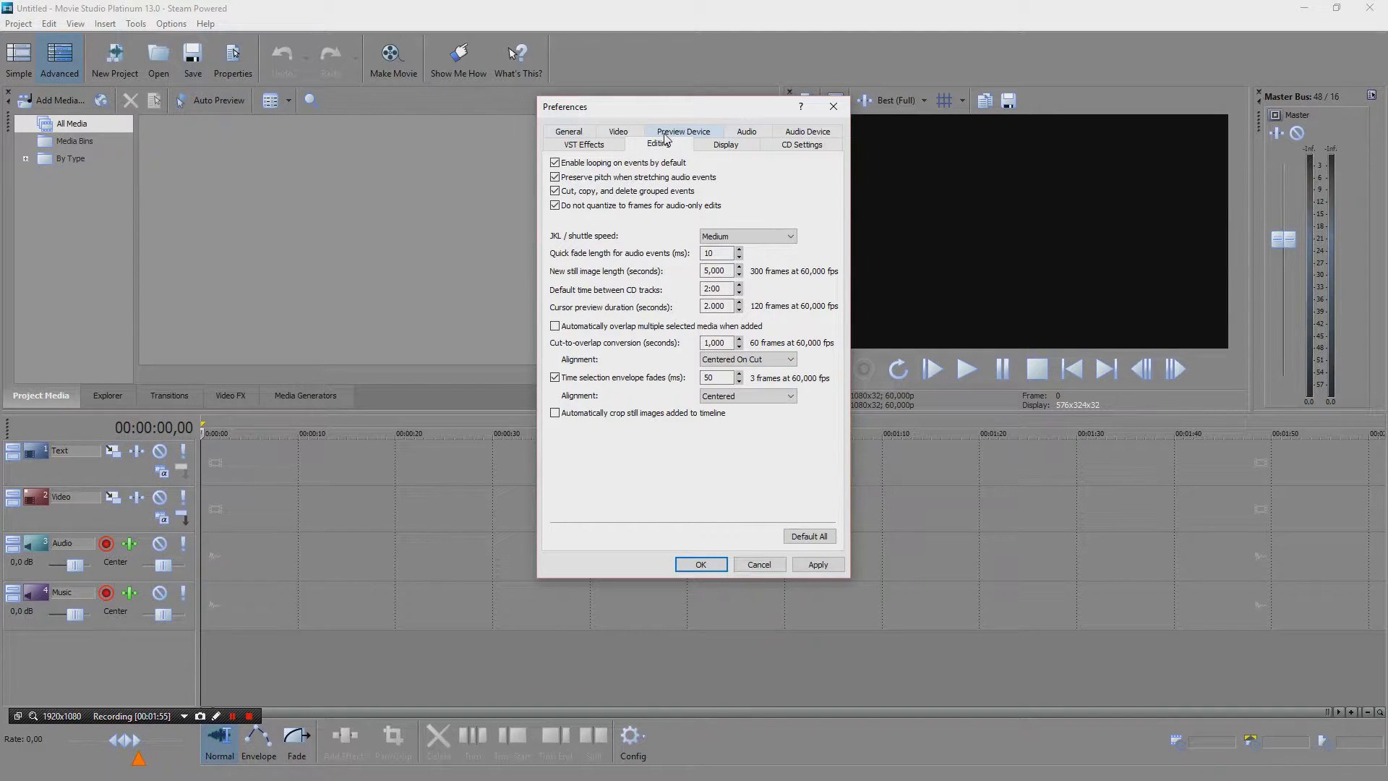
click(600, 142)
click(744, 133)
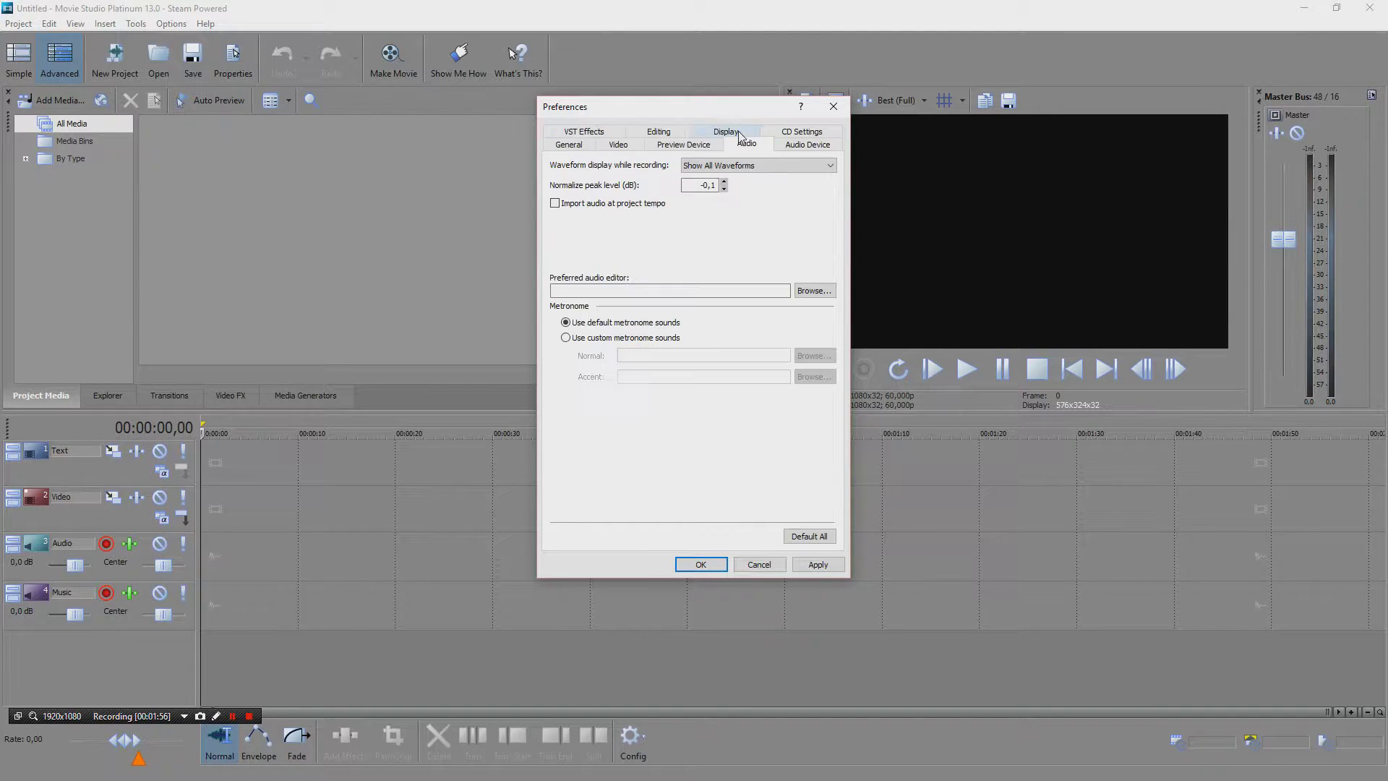
click(695, 146)
click(636, 148)
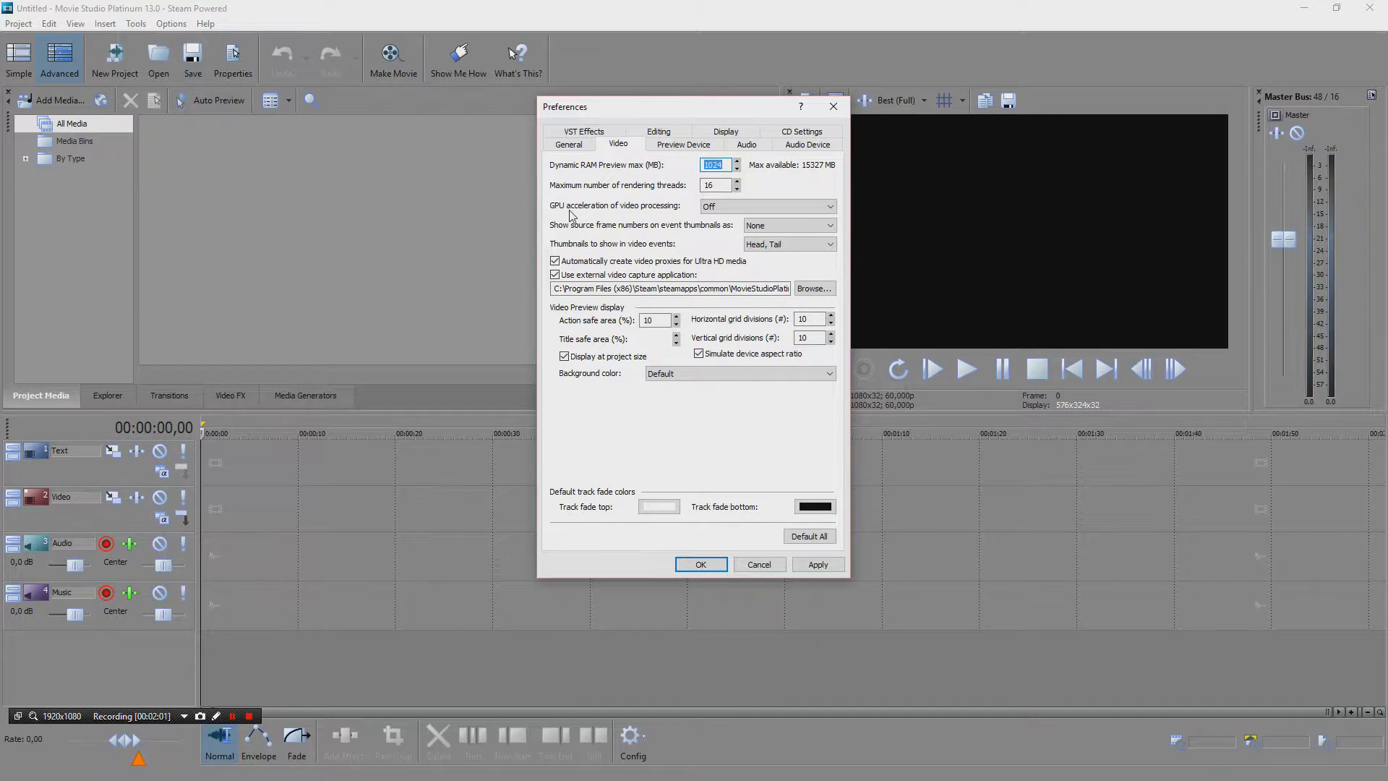
click(730, 208)
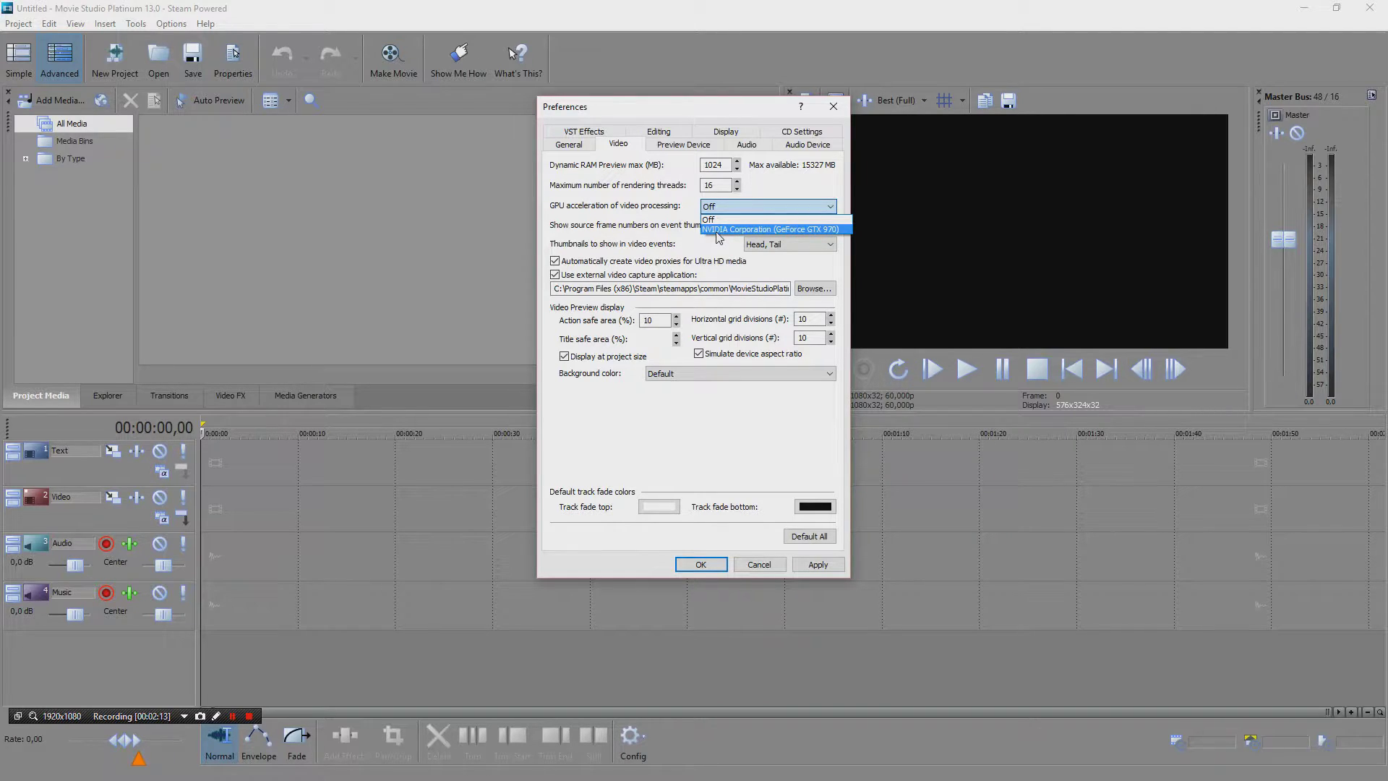
click(719, 221)
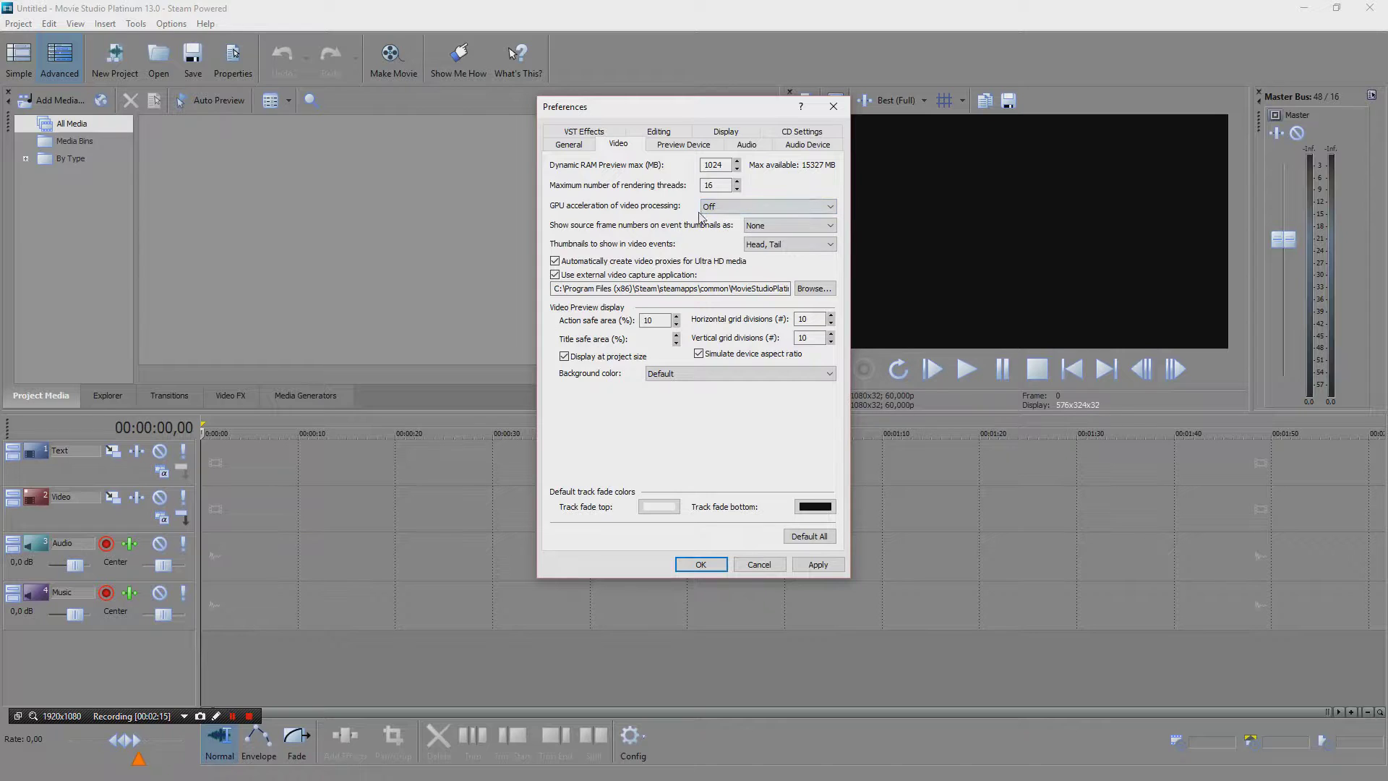
click(759, 565)
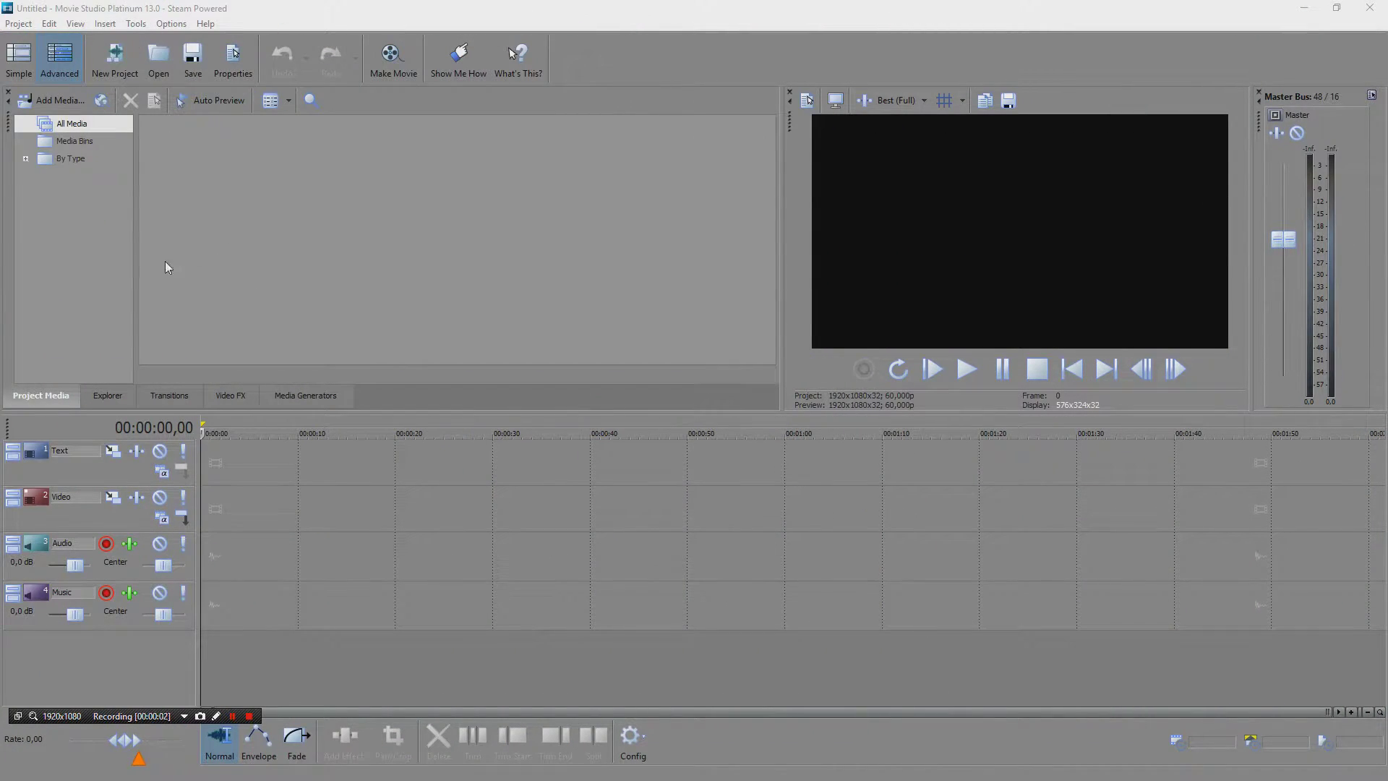
Open Fraps\Tutorial, widen the Name column to show the three MP4 names, then bring up Bandicam
key(alt+Tab)
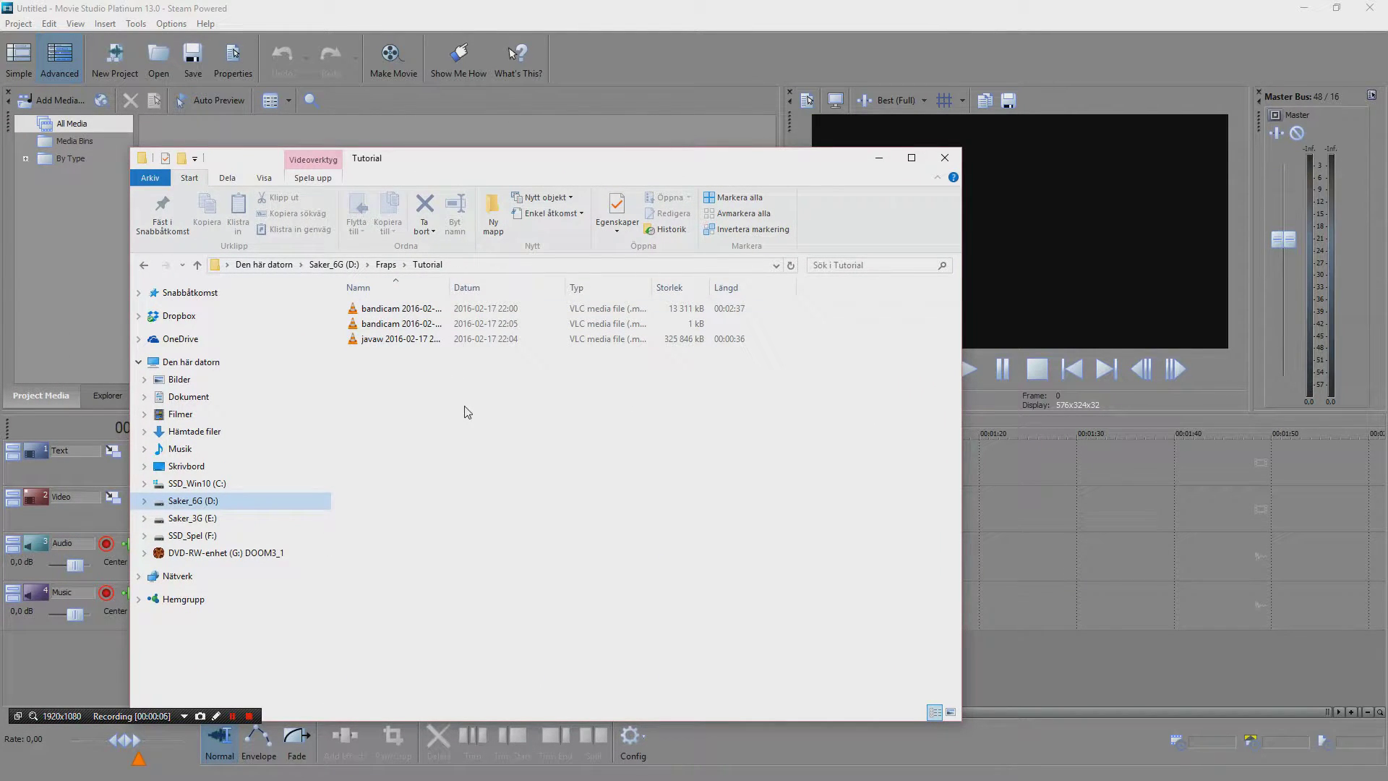
drag(449, 287, 537, 287)
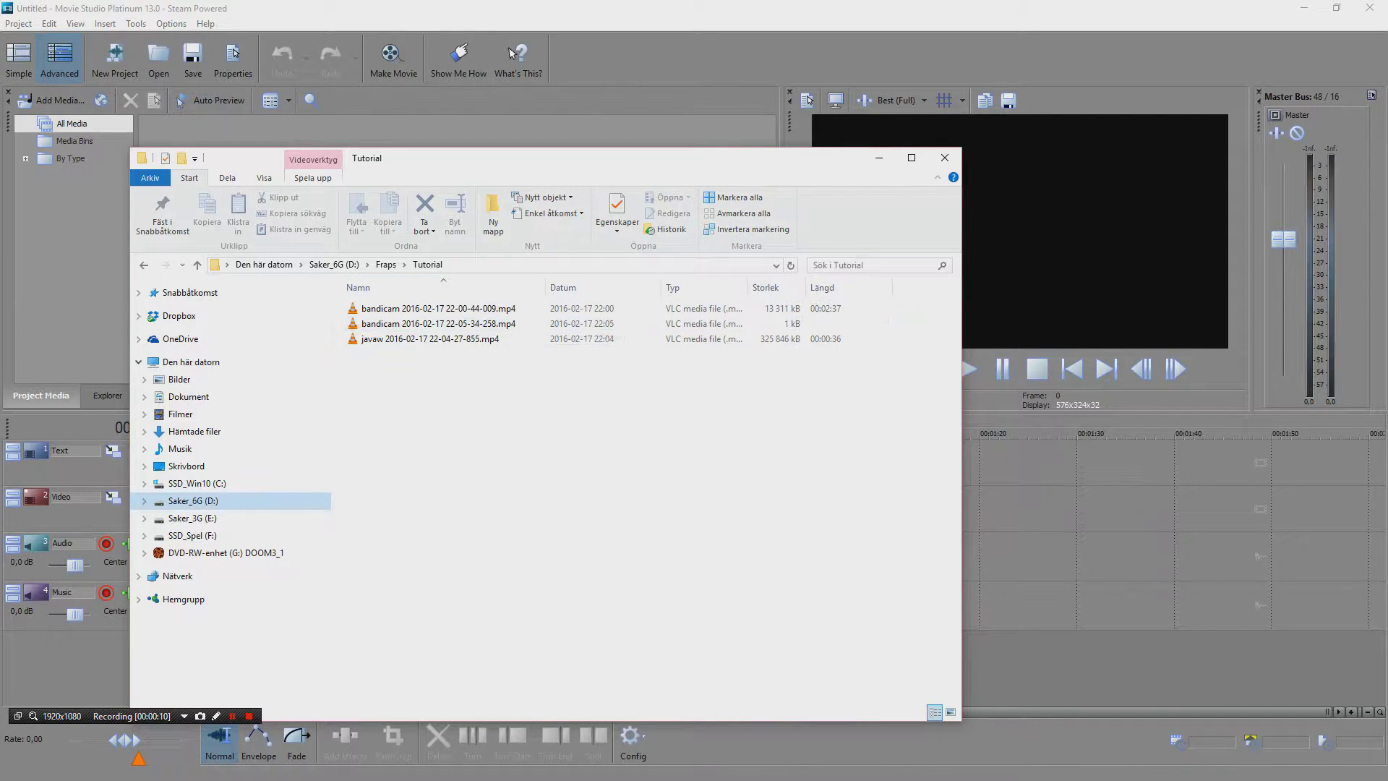
key(alt+Tab)
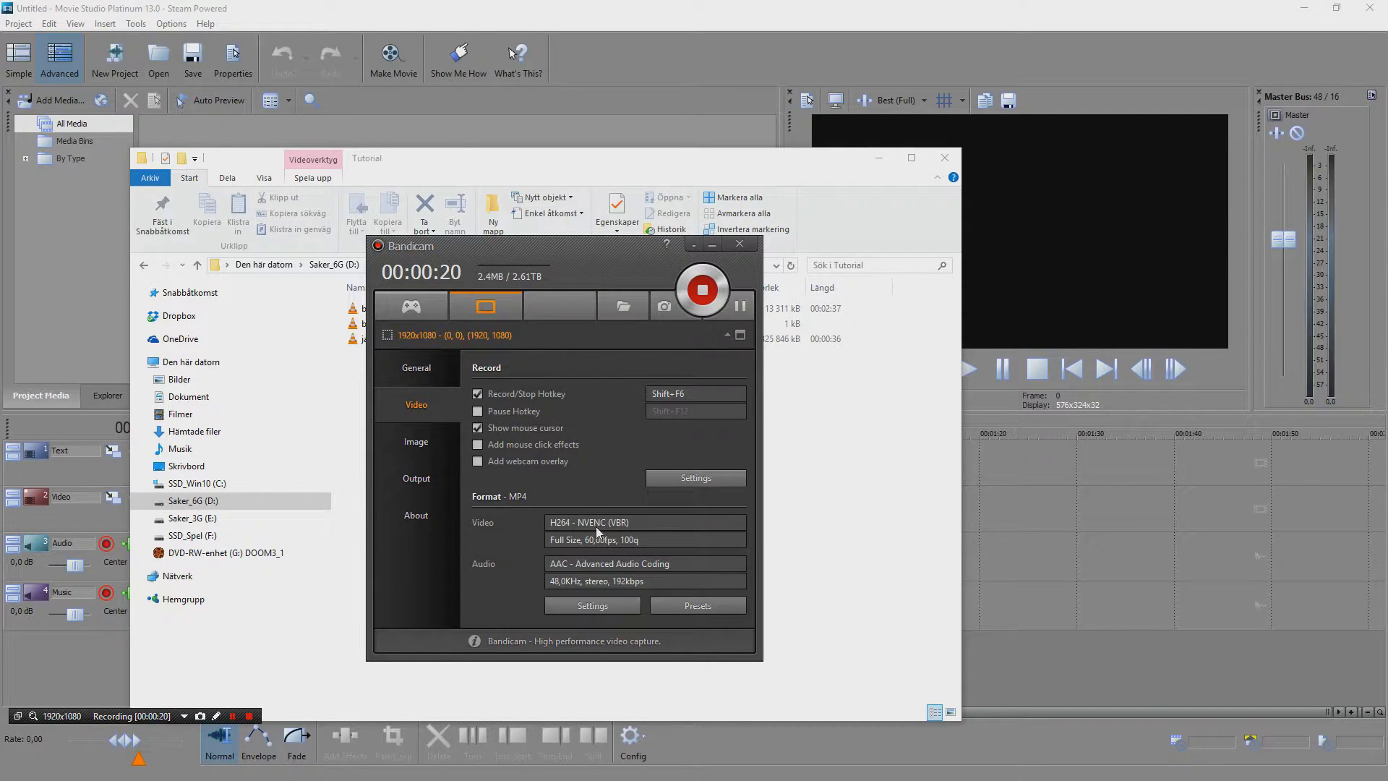
Review Bandicam's recording settings, including the Sound tab, and close them unchanged
click(677, 480)
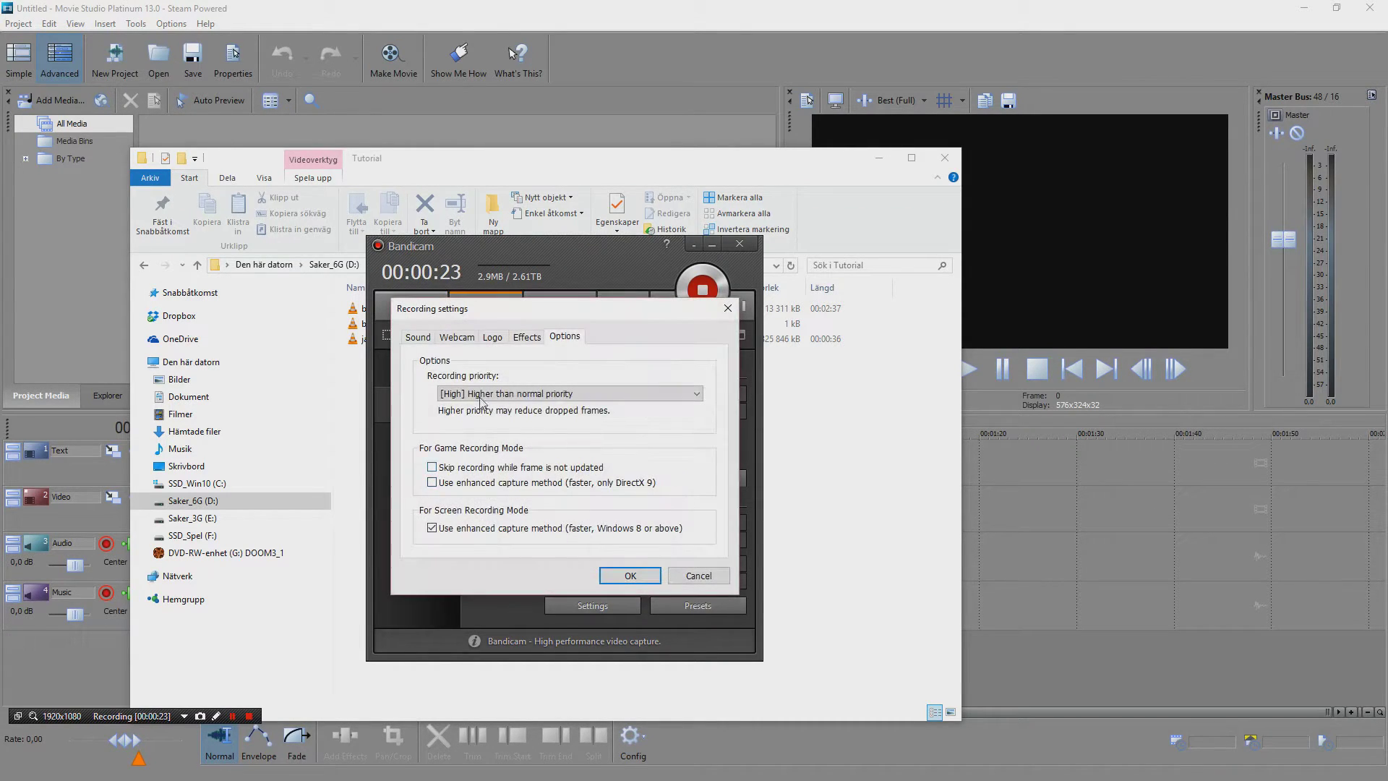
click(428, 337)
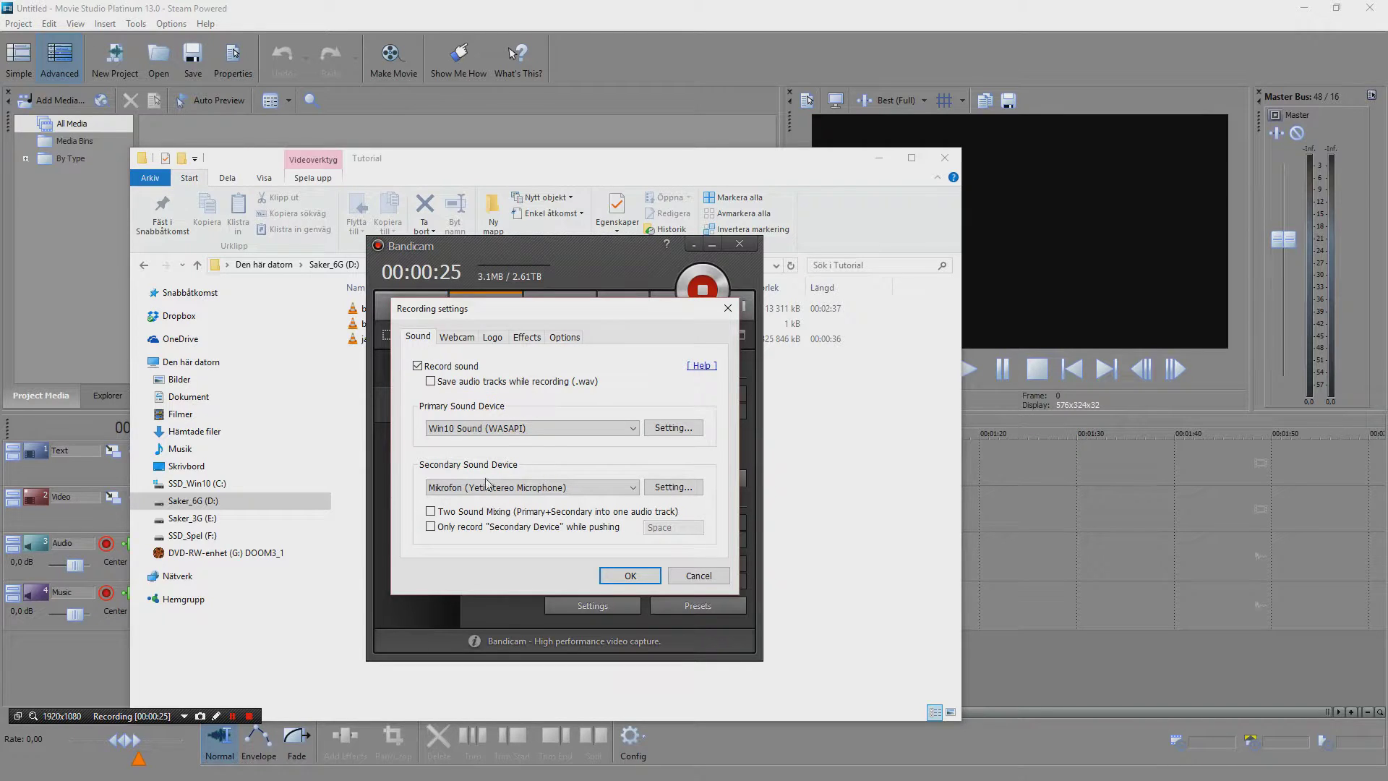
click(696, 575)
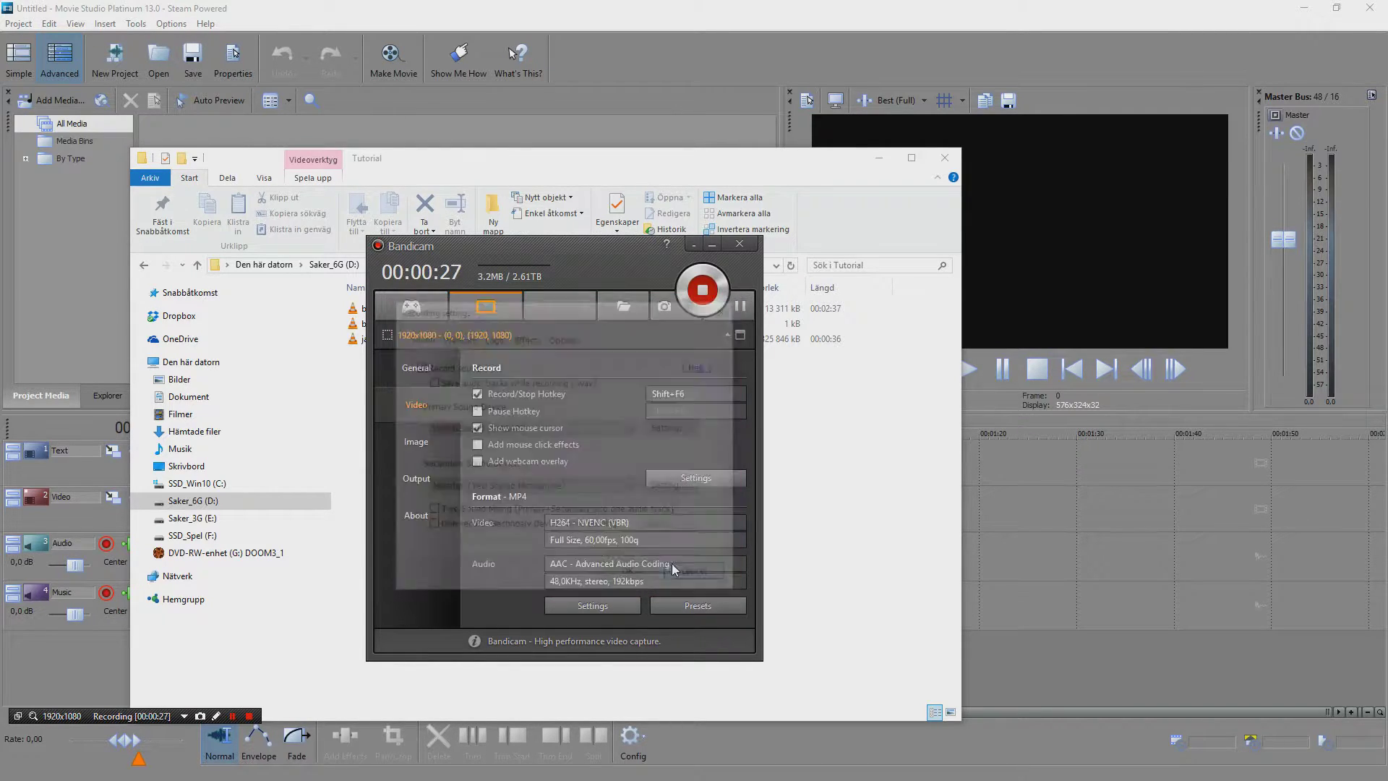
Check the format settings (Full Size, 60 fps, H264 NVENC, quality 100), cancel, and move Bandicam off screen
click(594, 607)
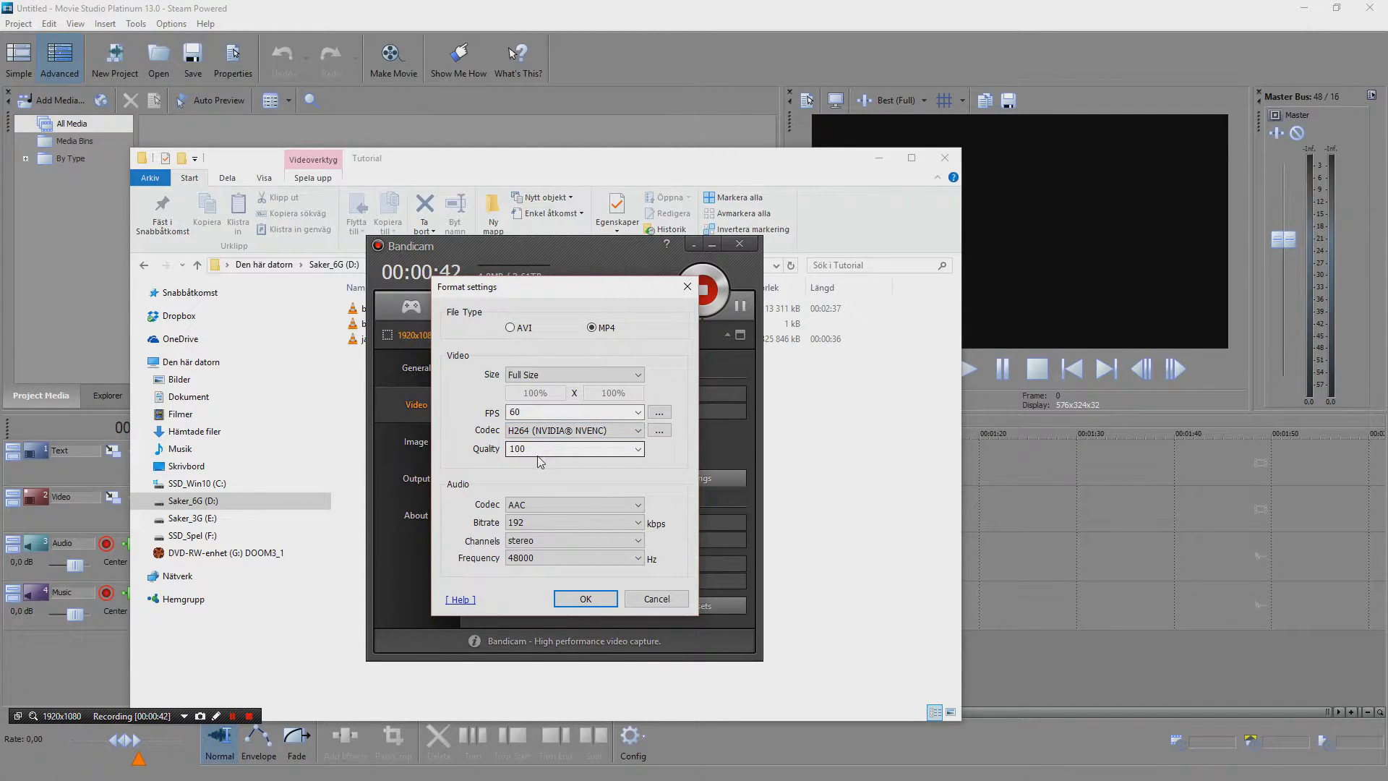
click(650, 599)
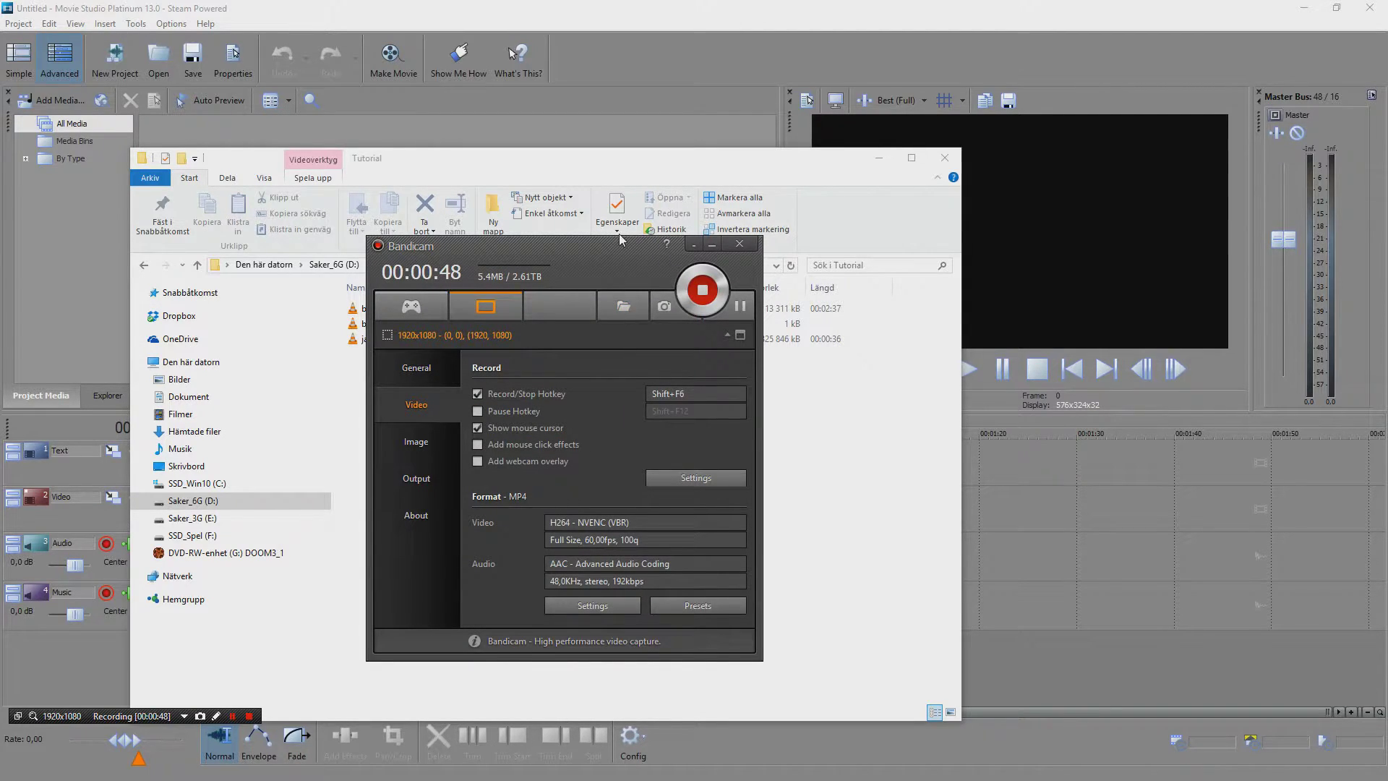
drag(614, 253, 0, 264)
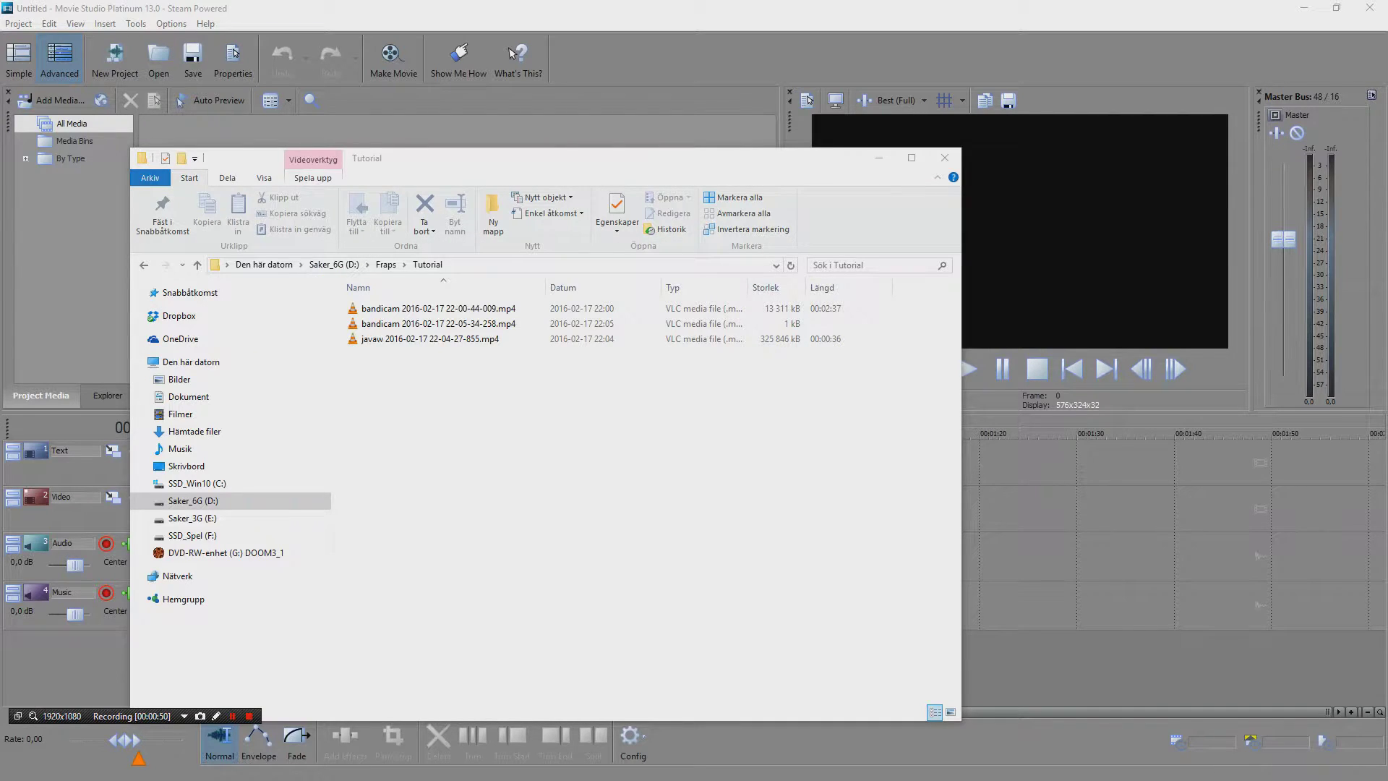
Leave the Tutorial folder and show Movie Studio's project video properties (1920x1080, 60 fps)
click(509, 348)
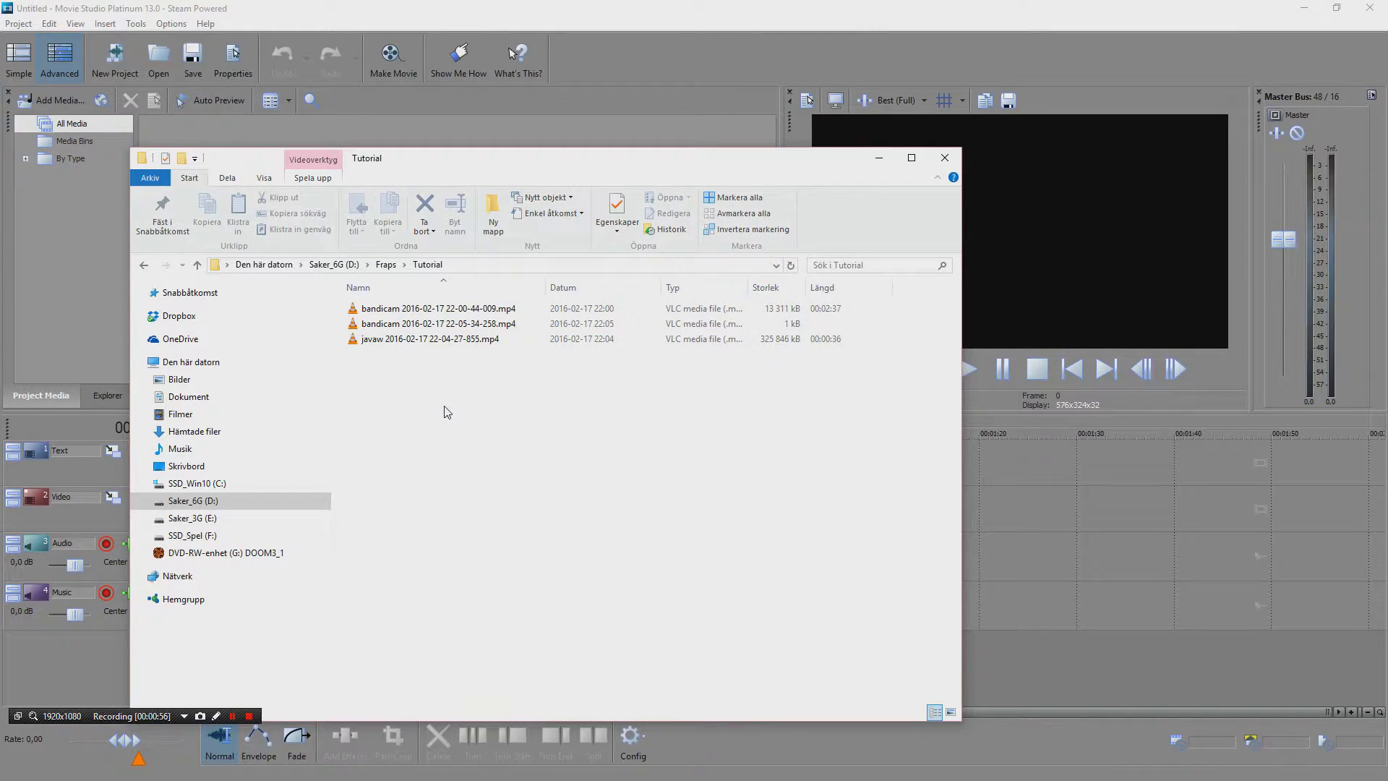
click(446, 17)
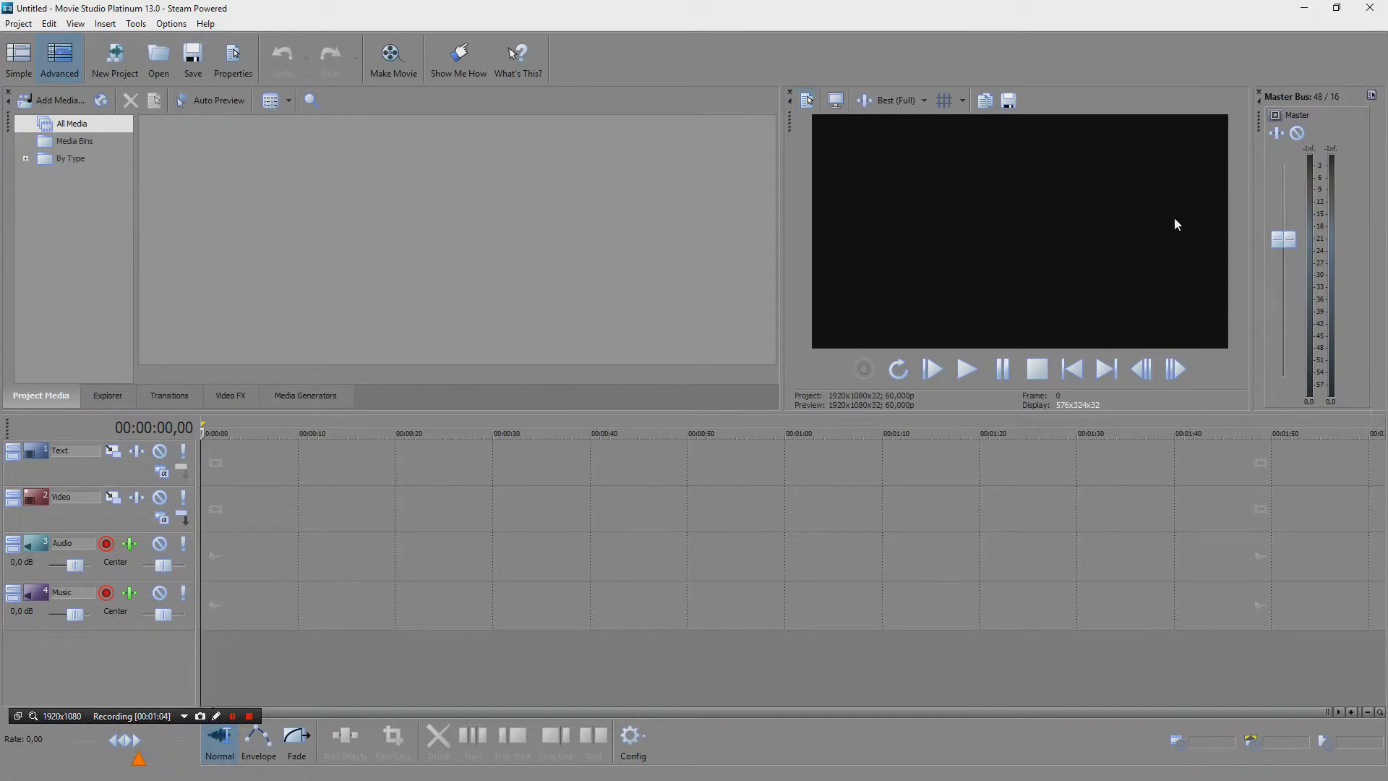
click(812, 107)
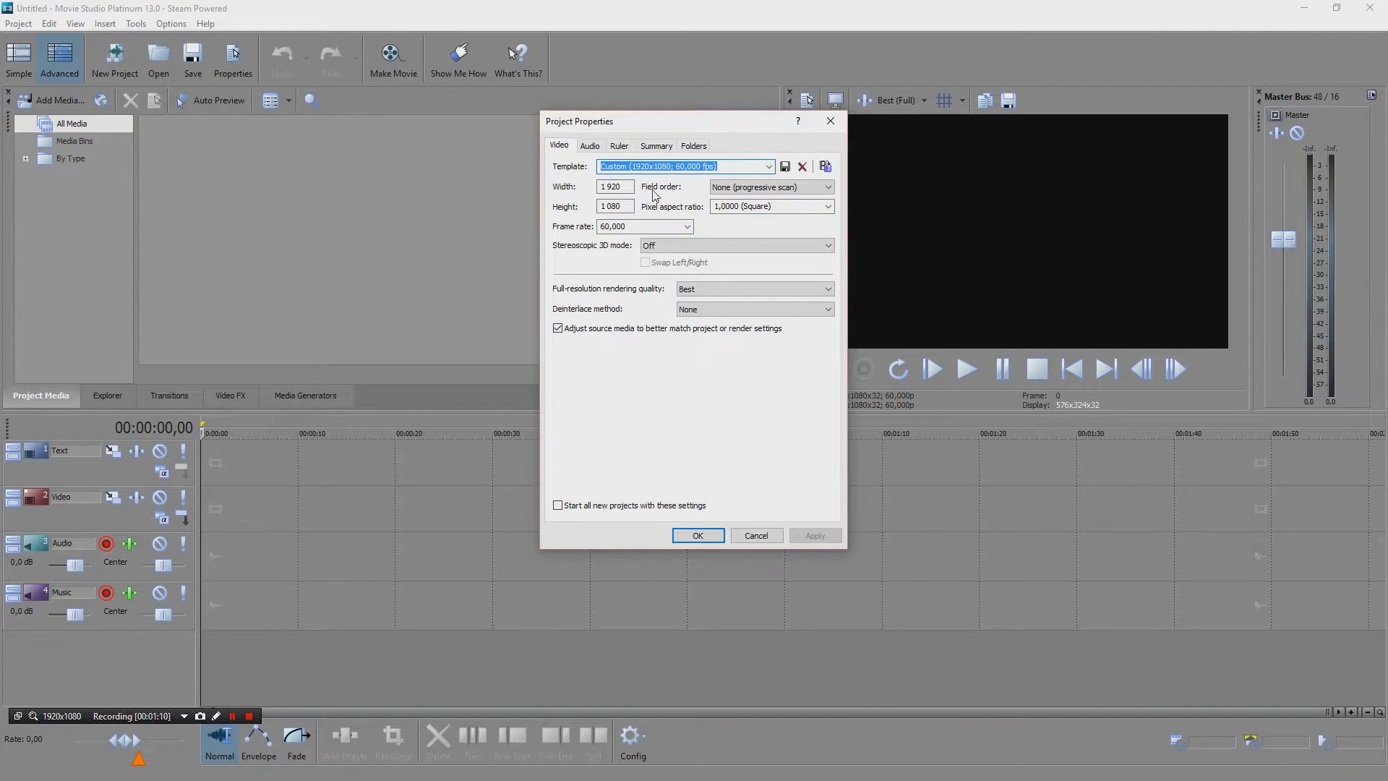
Reposition the Project Properties window and keep rendering quality at Best
drag(742, 114, 642, 141)
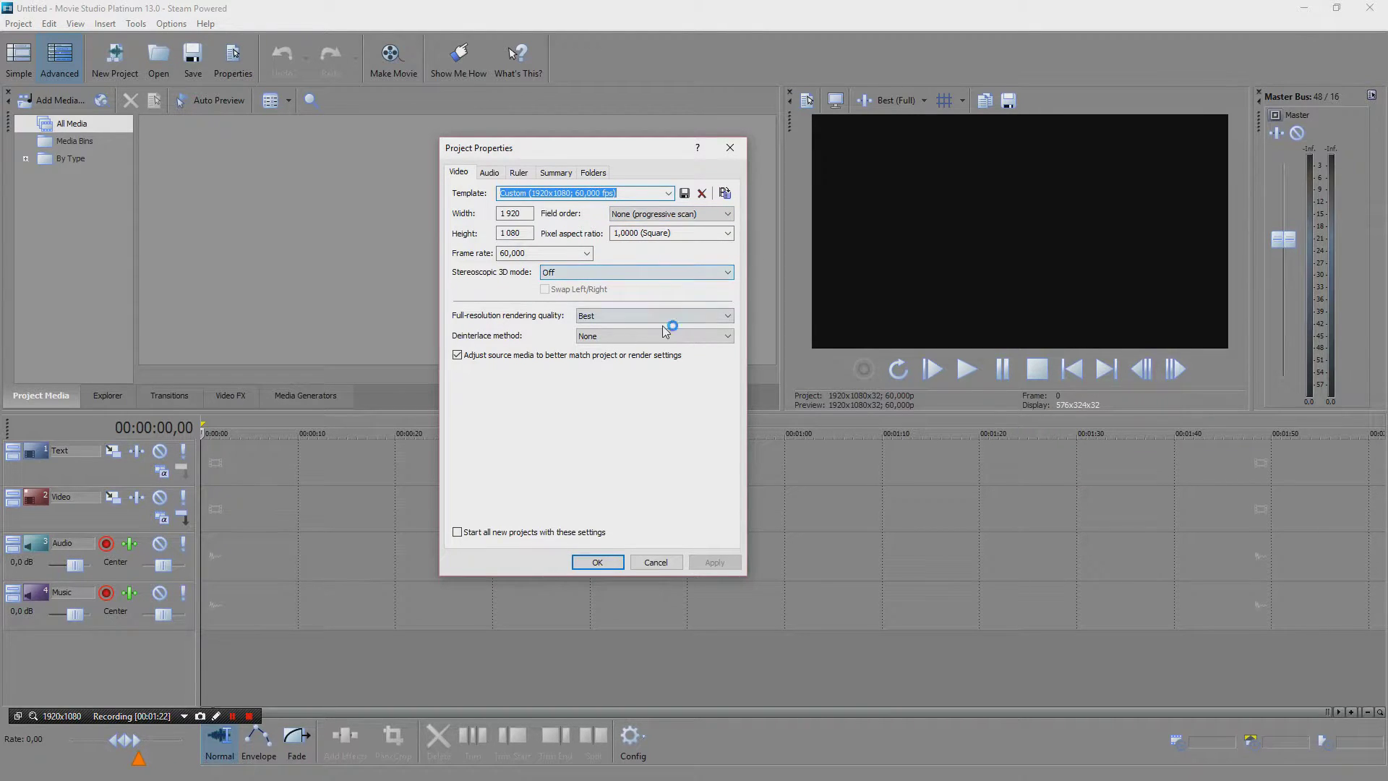
click(614, 316)
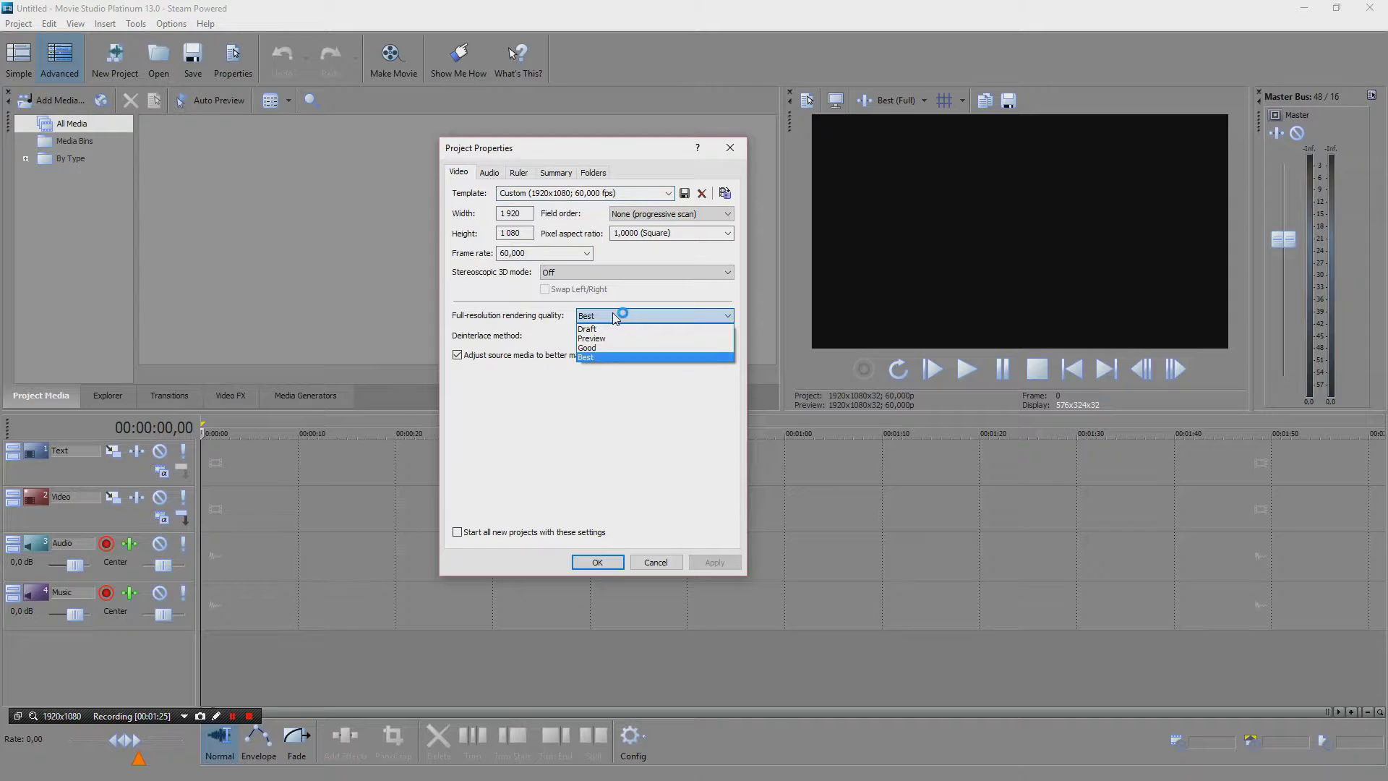
click(615, 318)
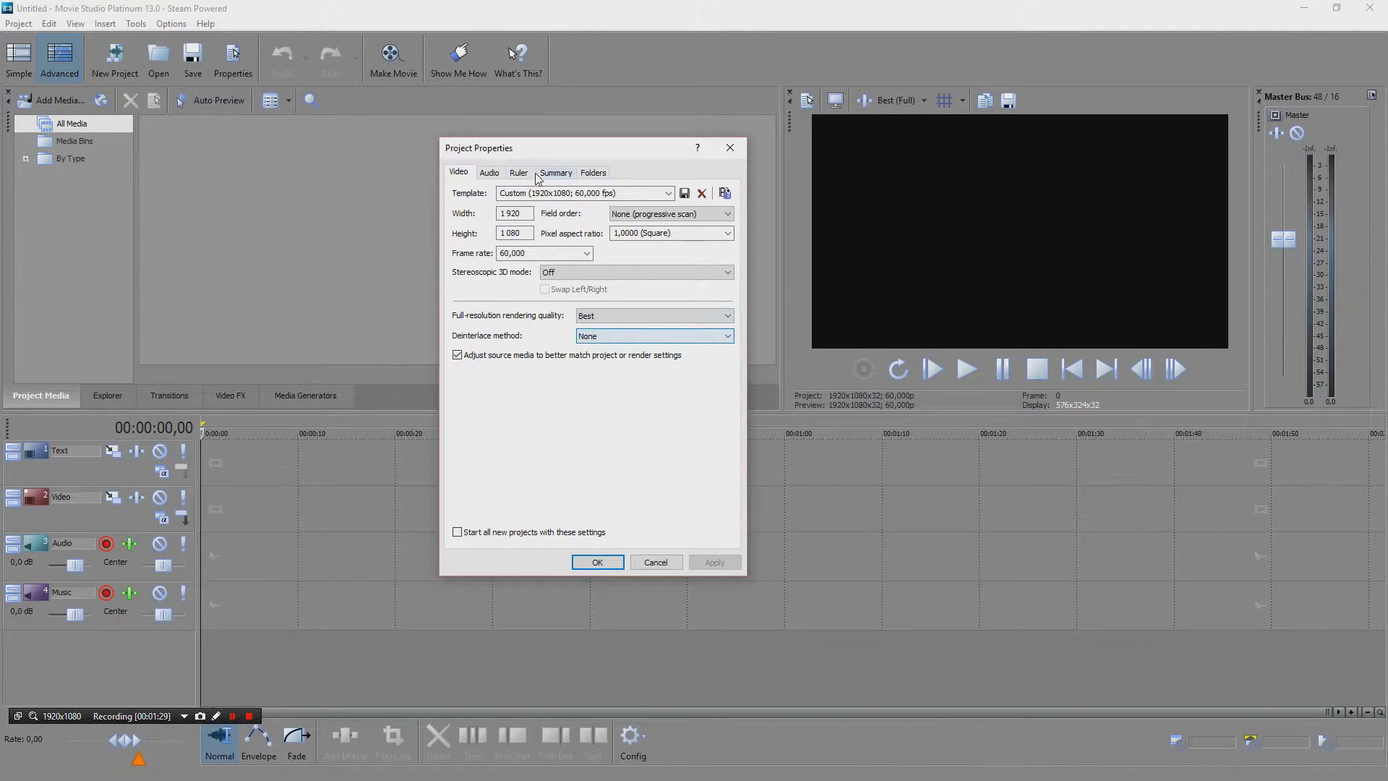
Look through the Audio, Ruler, Summary and Folders tabs, ending on the Video tab
click(502, 178)
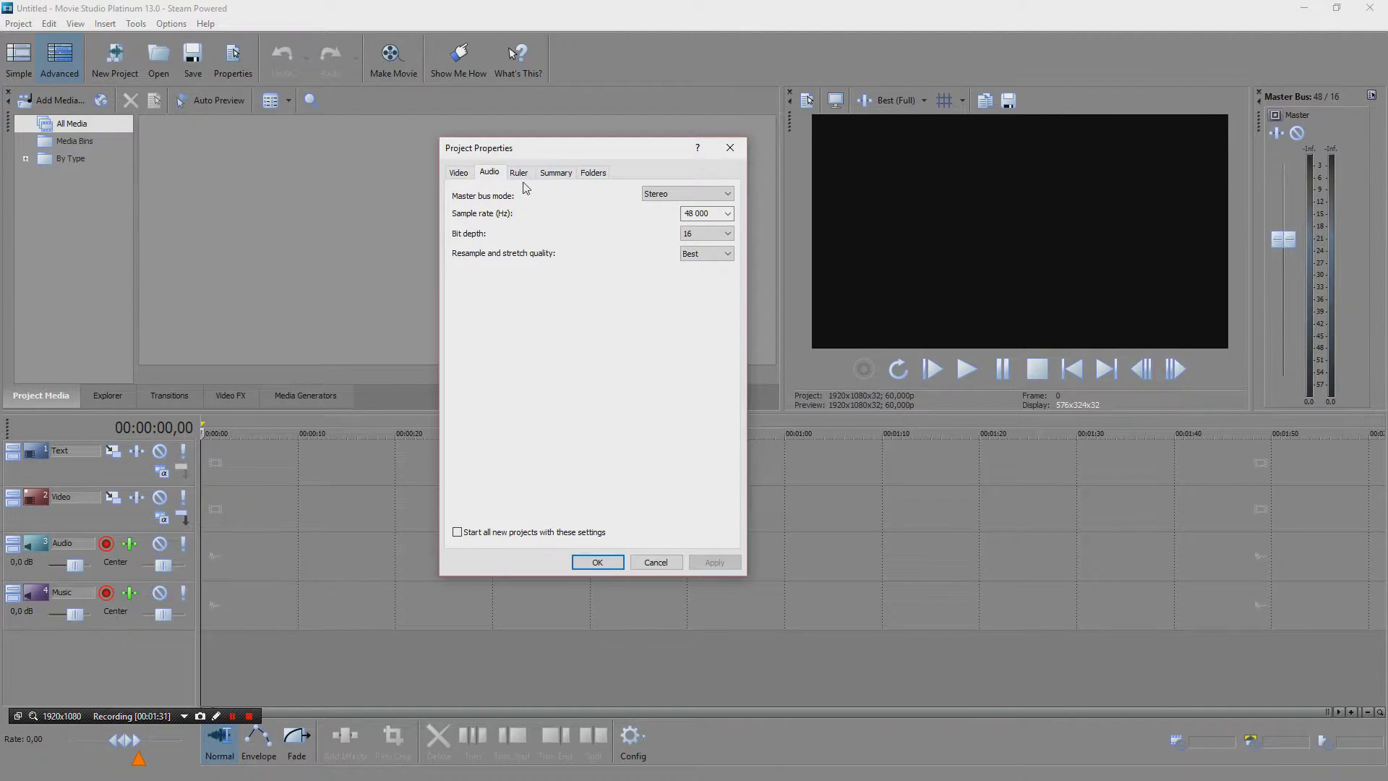
click(521, 177)
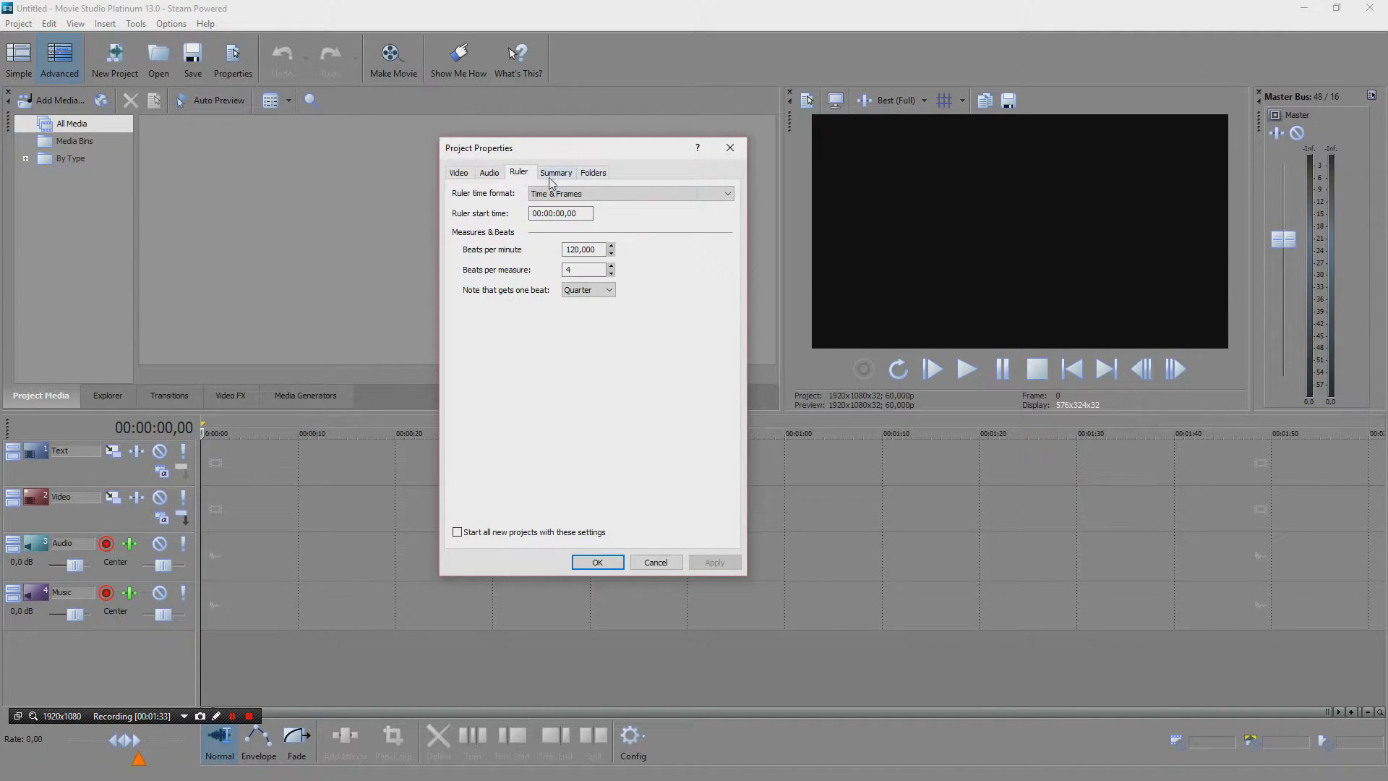
click(554, 177)
click(587, 182)
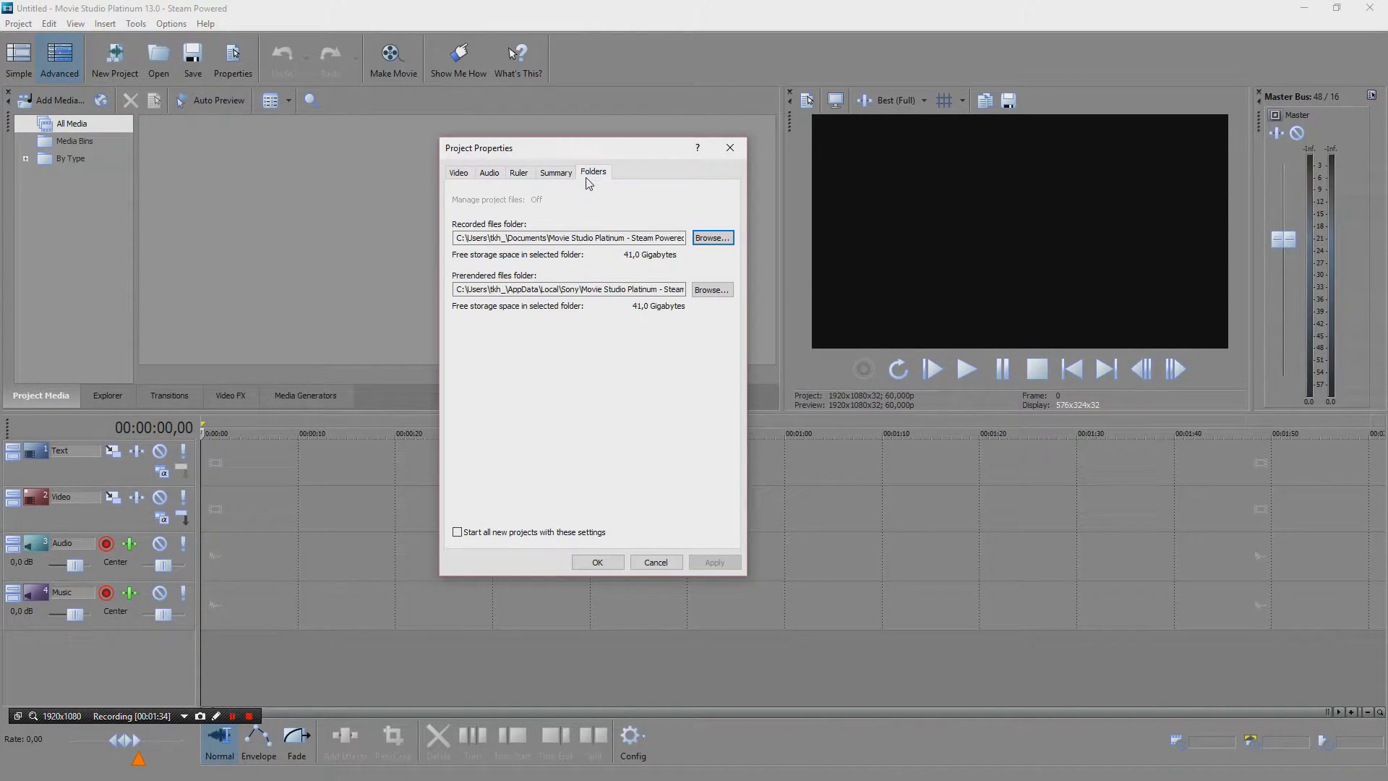
click(532, 175)
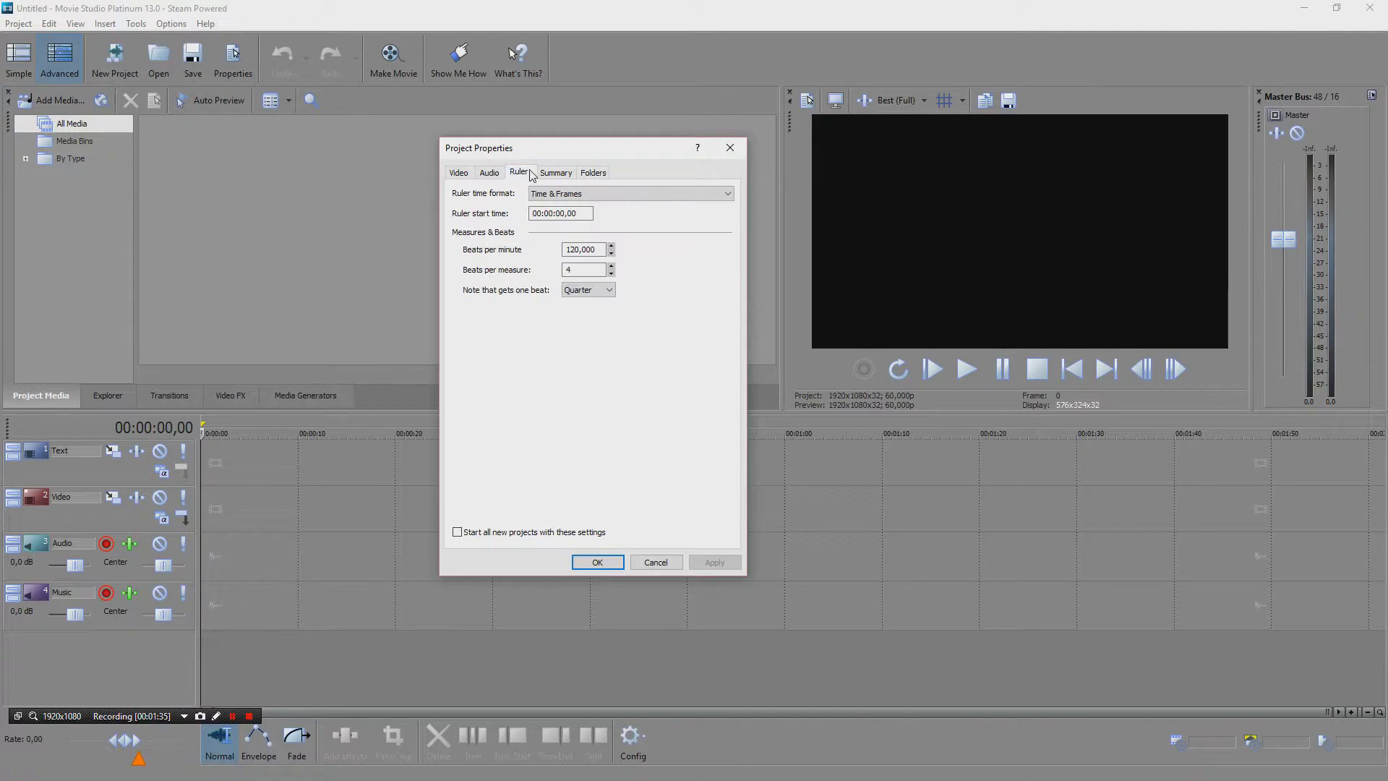
click(460, 178)
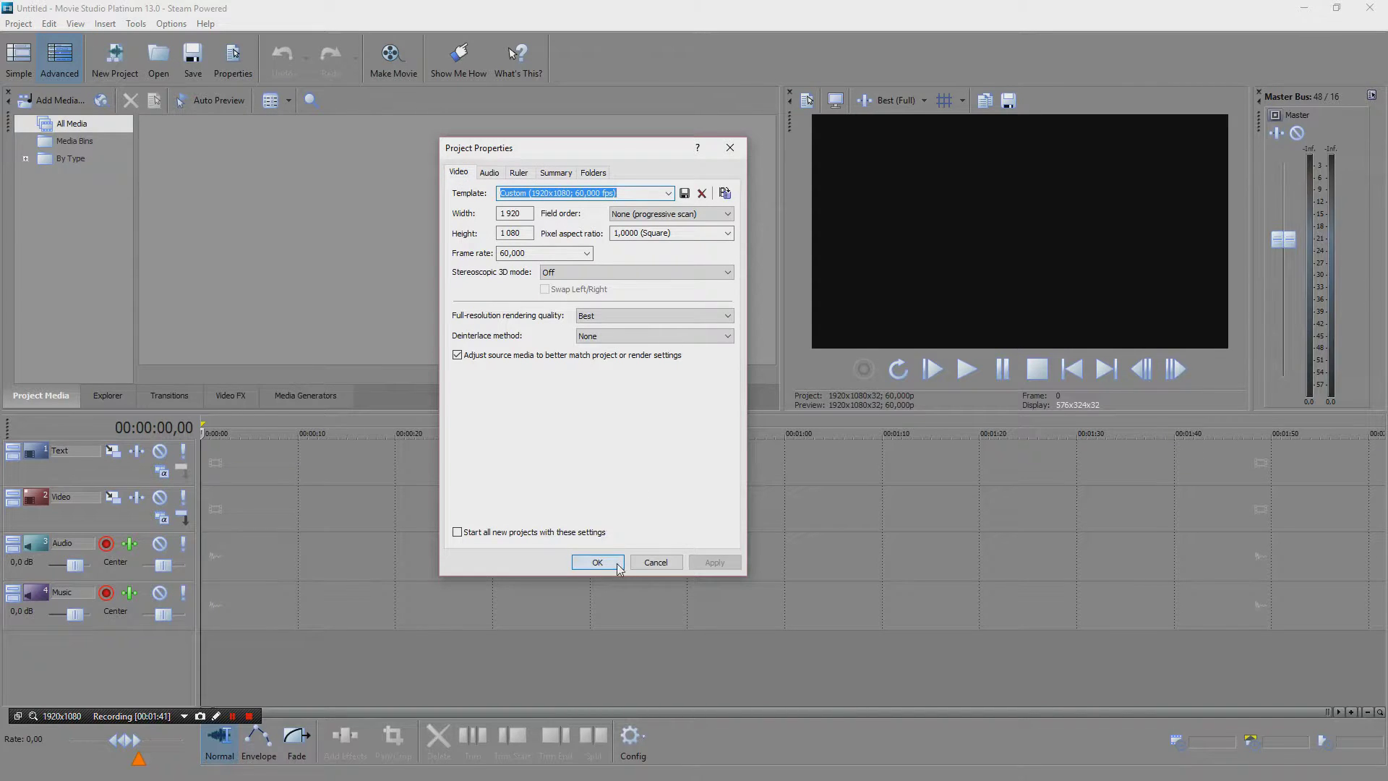
Drag the javaw recording onto the timeline, then delete and undo back to an empty project
click(655, 564)
key(alt+Tab)
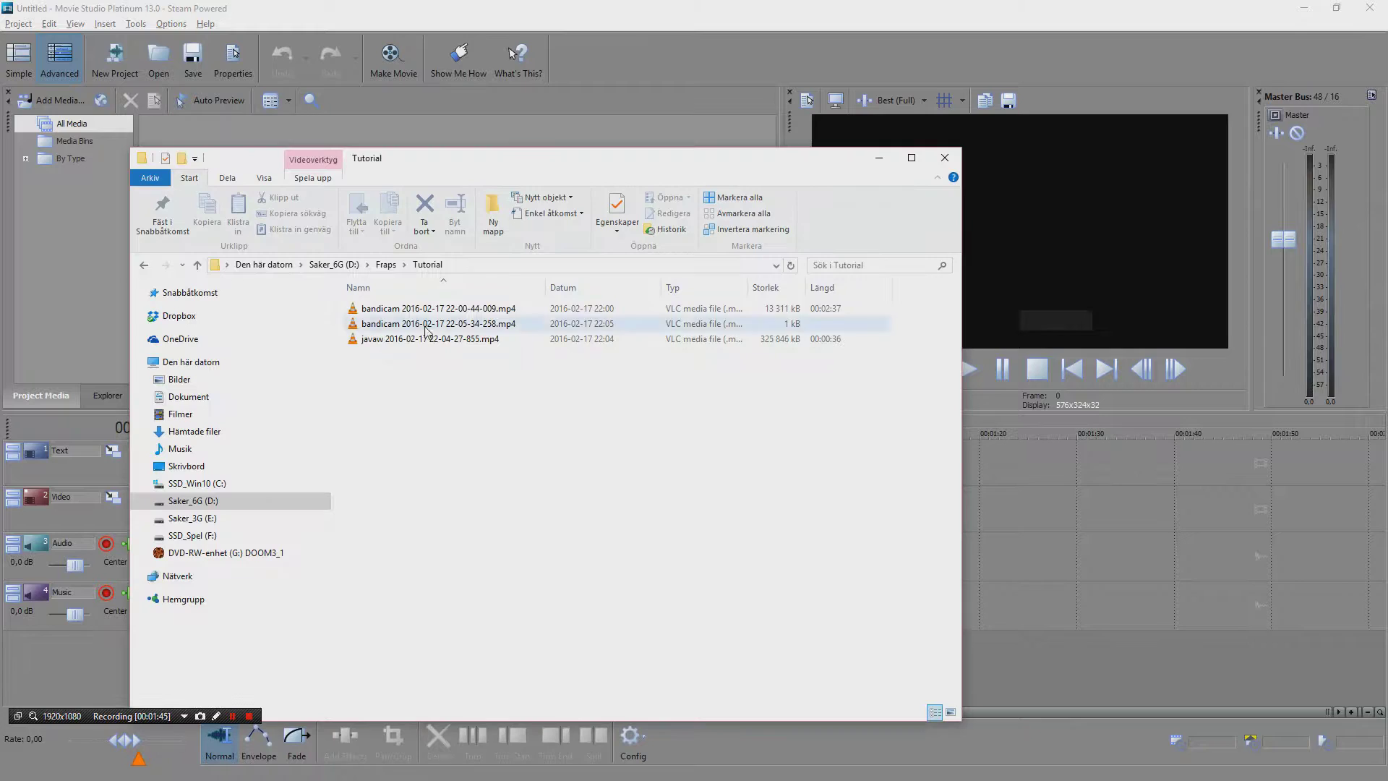
drag(428, 339, 351, 504)
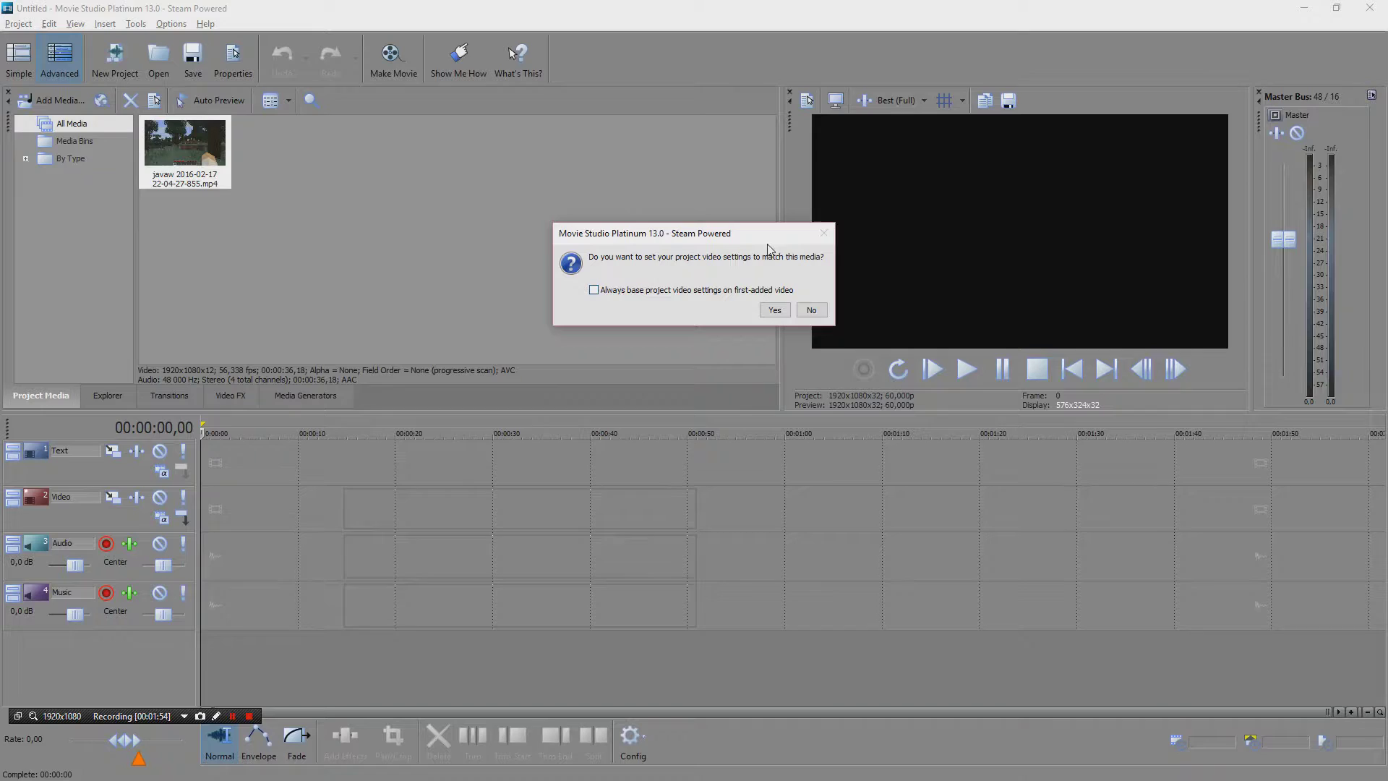
click(771, 310)
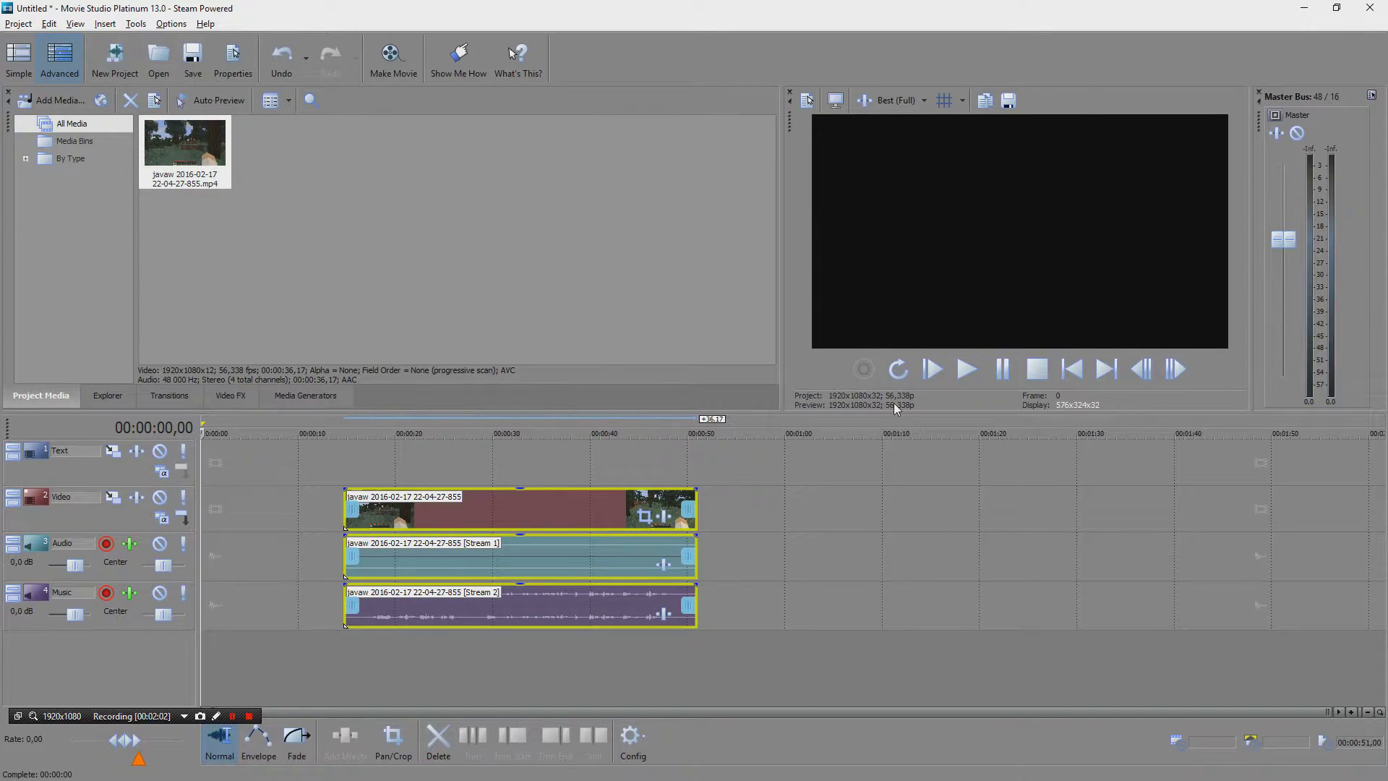
click(482, 511)
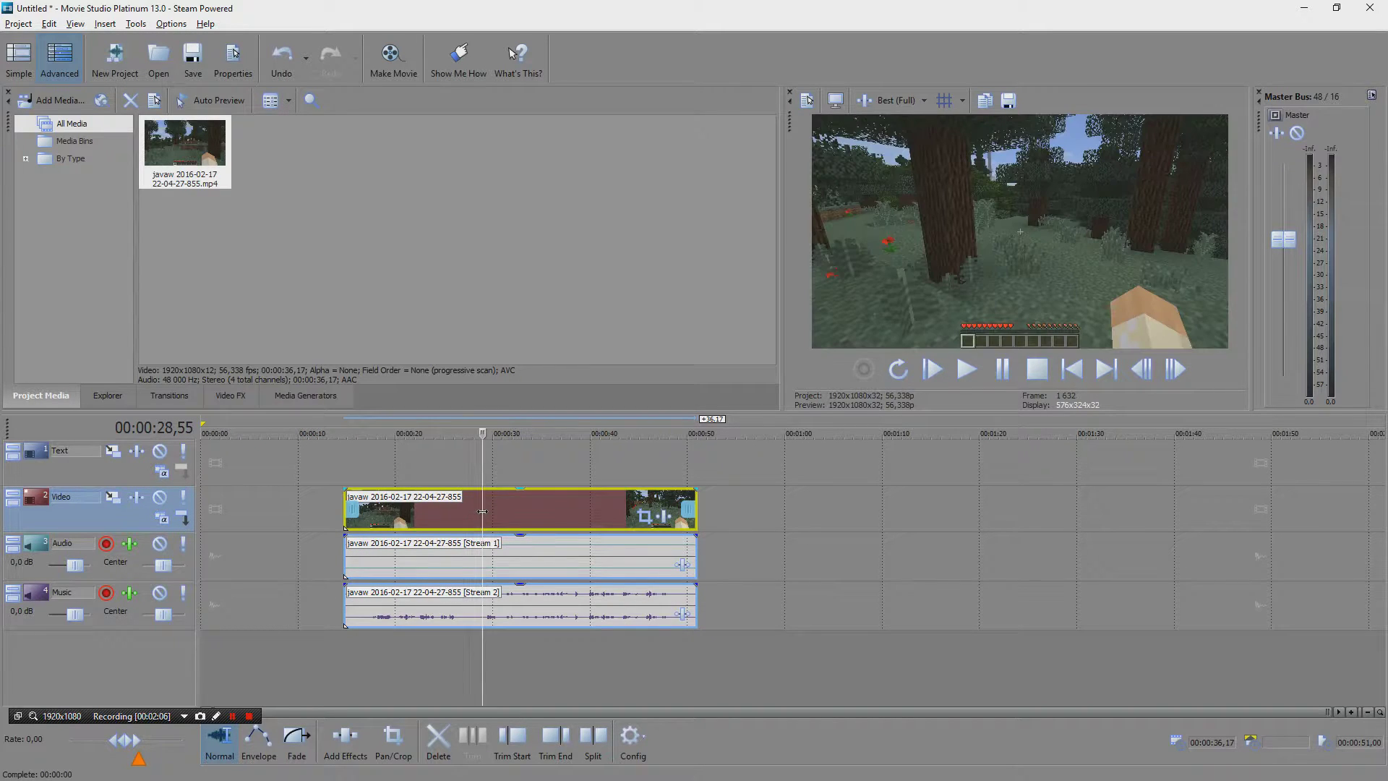
key(Delete)
key(ctrl+z)
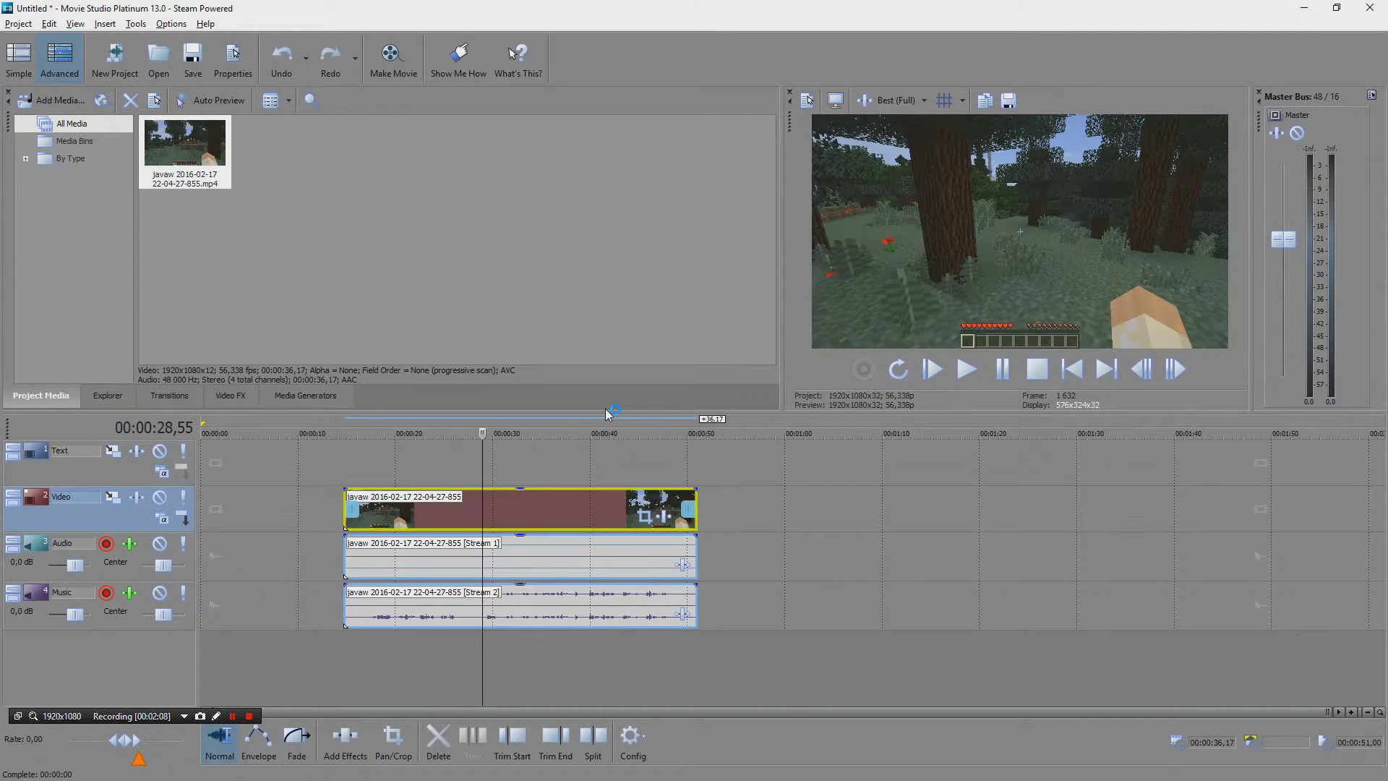
key(ctrl+z)
Re-add the javaw clip keeping the 60 fps project settings and move it to 0:00
key(alt+Tab)
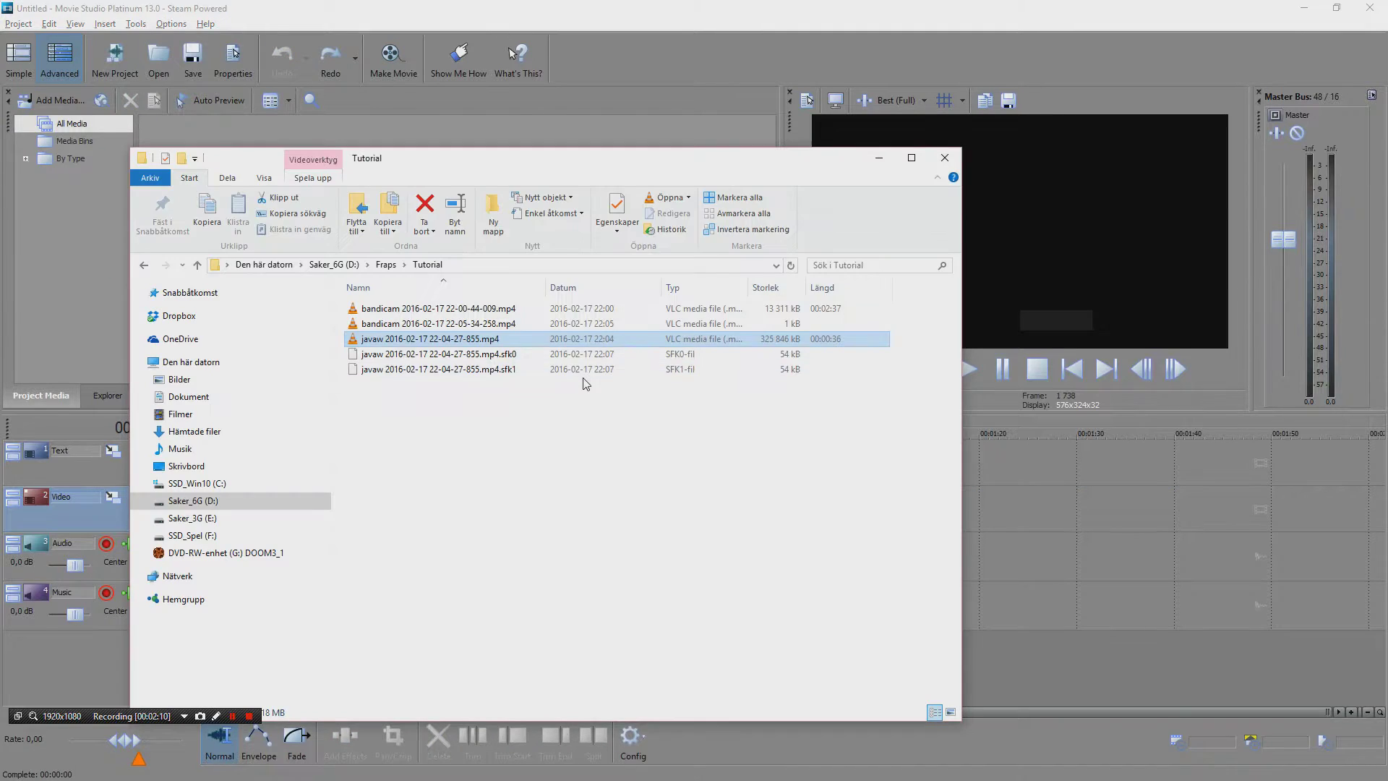
drag(426, 341, 544, 504)
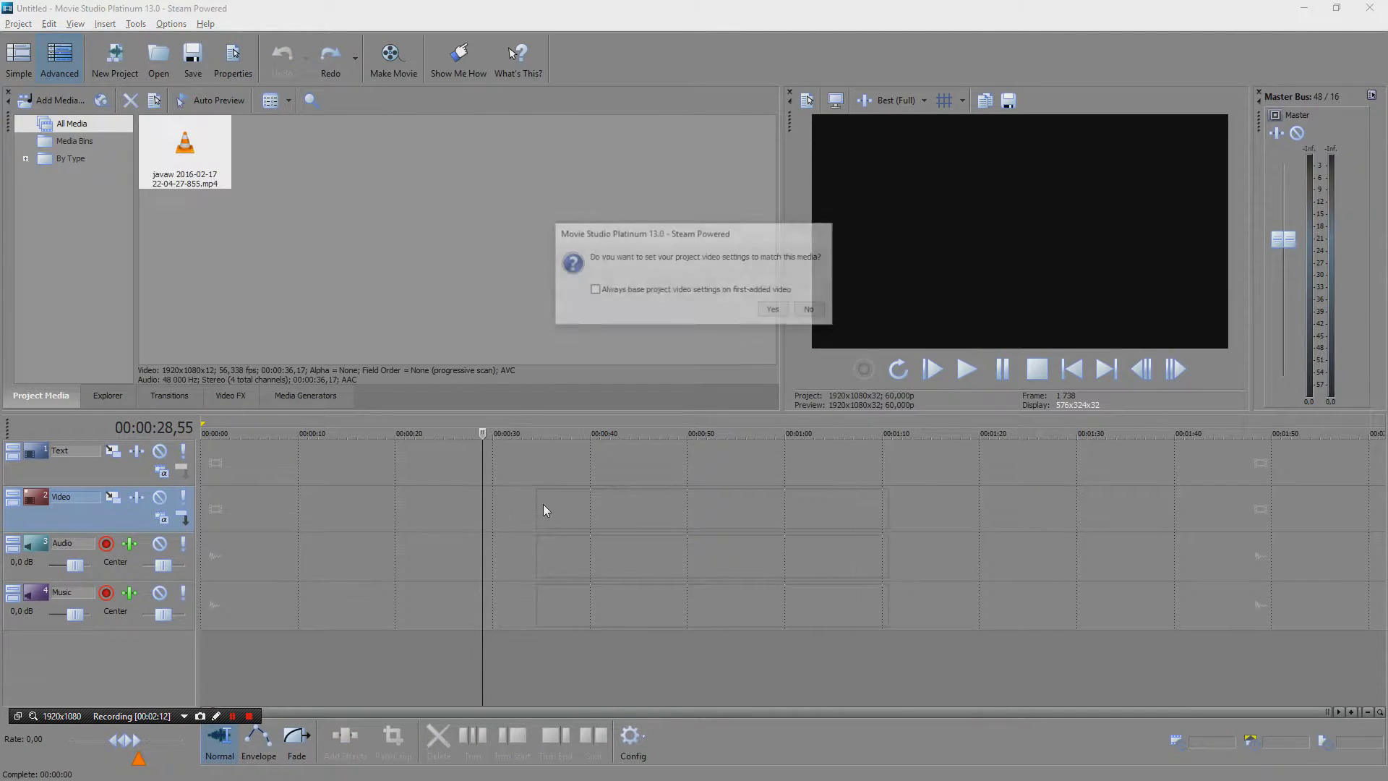
click(812, 310)
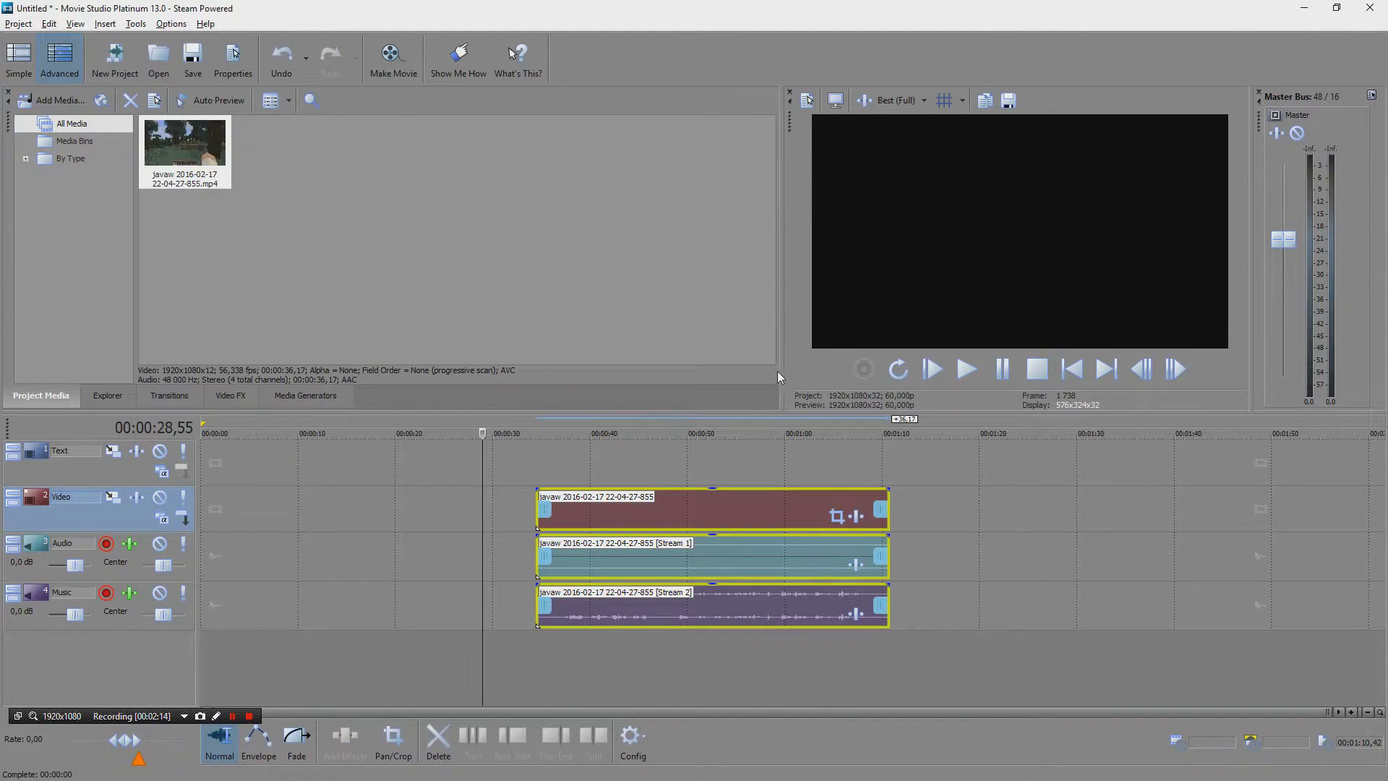
drag(675, 514, 376, 505)
click(213, 475)
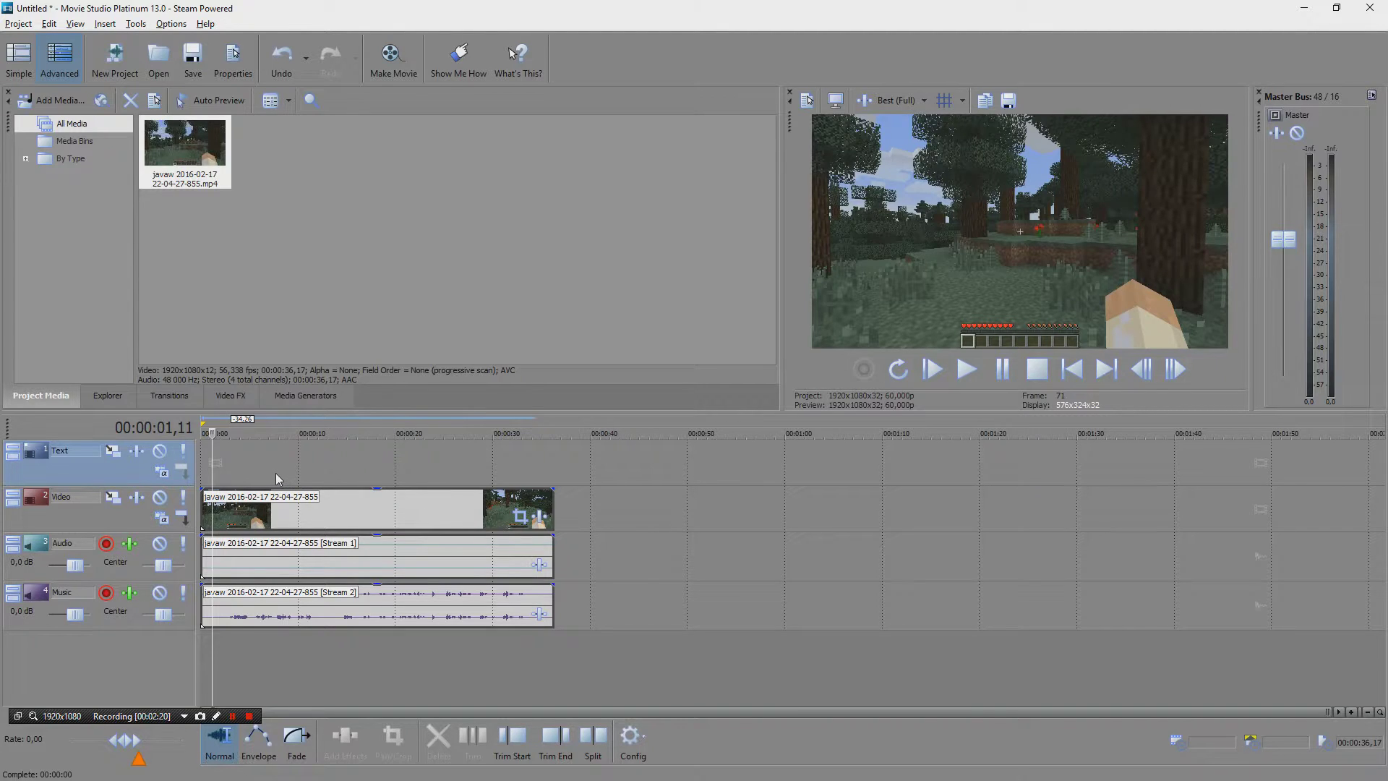
Play back the clip, then set preview quality to Draft (Quarter)
key(space)
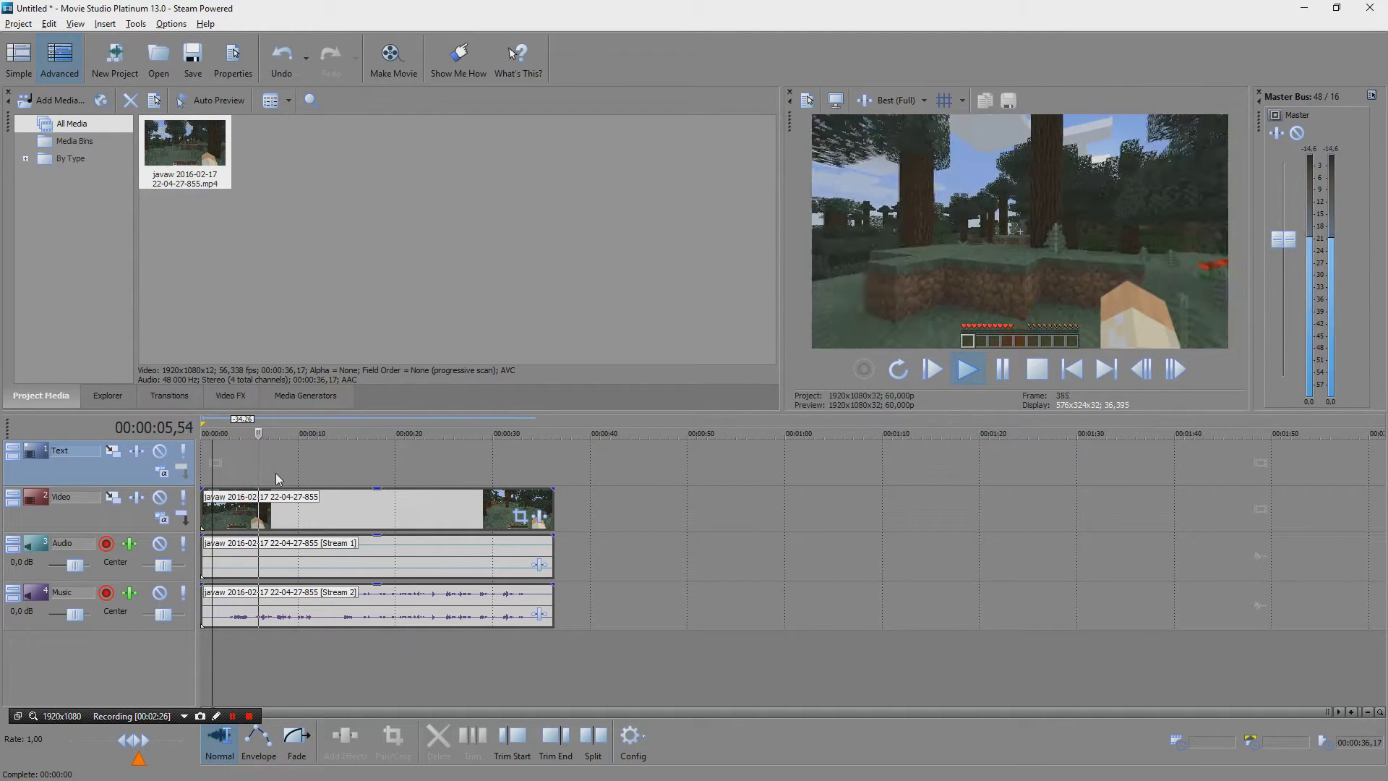
key(Return)
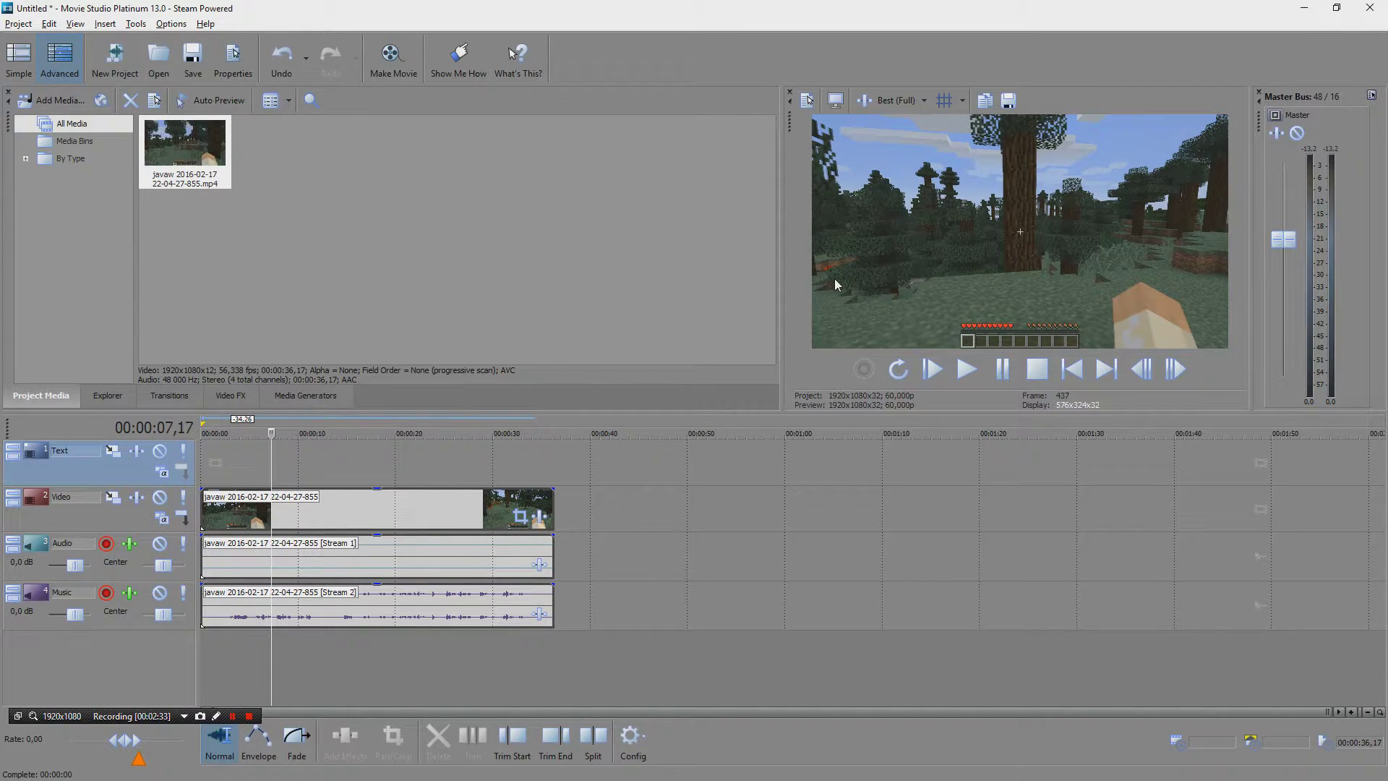
click(916, 100)
mouse_move(932, 133)
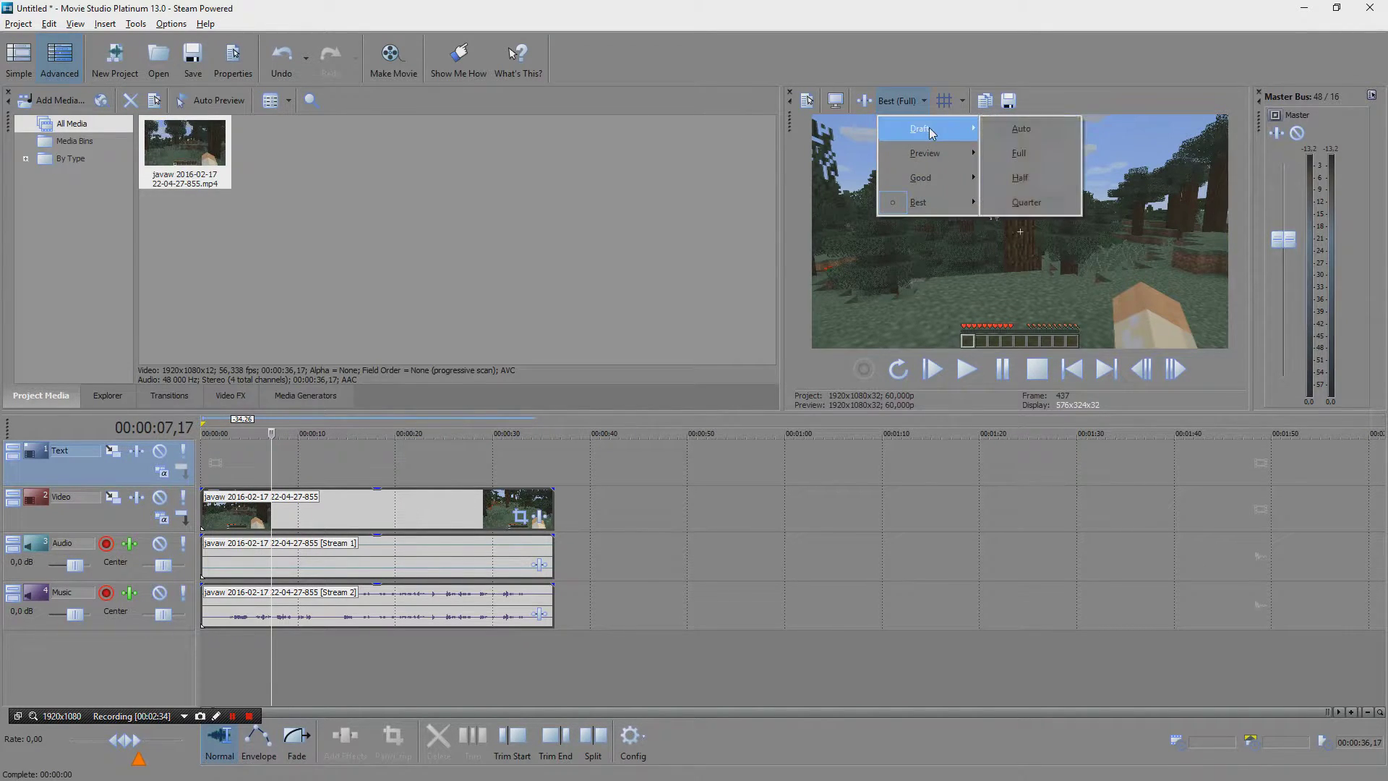
click(1044, 205)
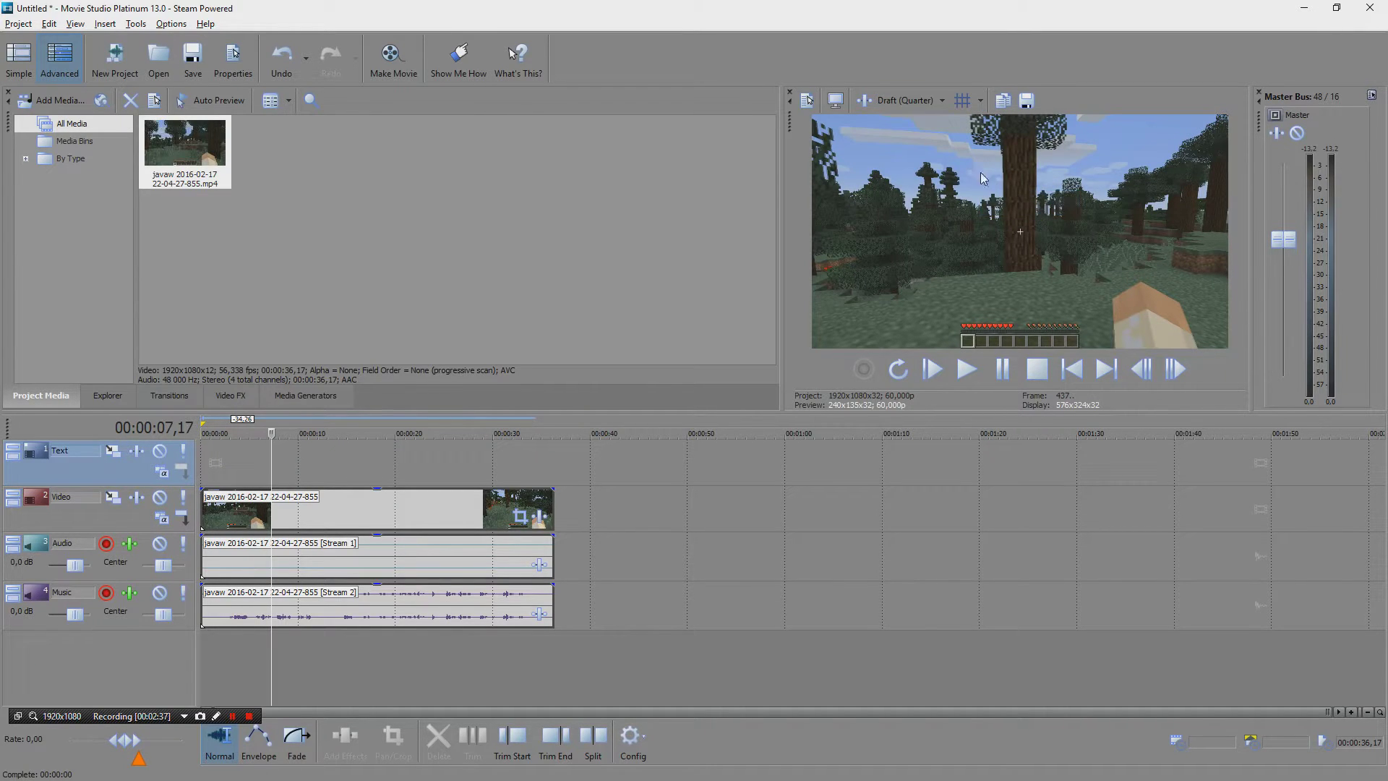
Switch preview quality to Draft (Half) and play back the clip
click(927, 102)
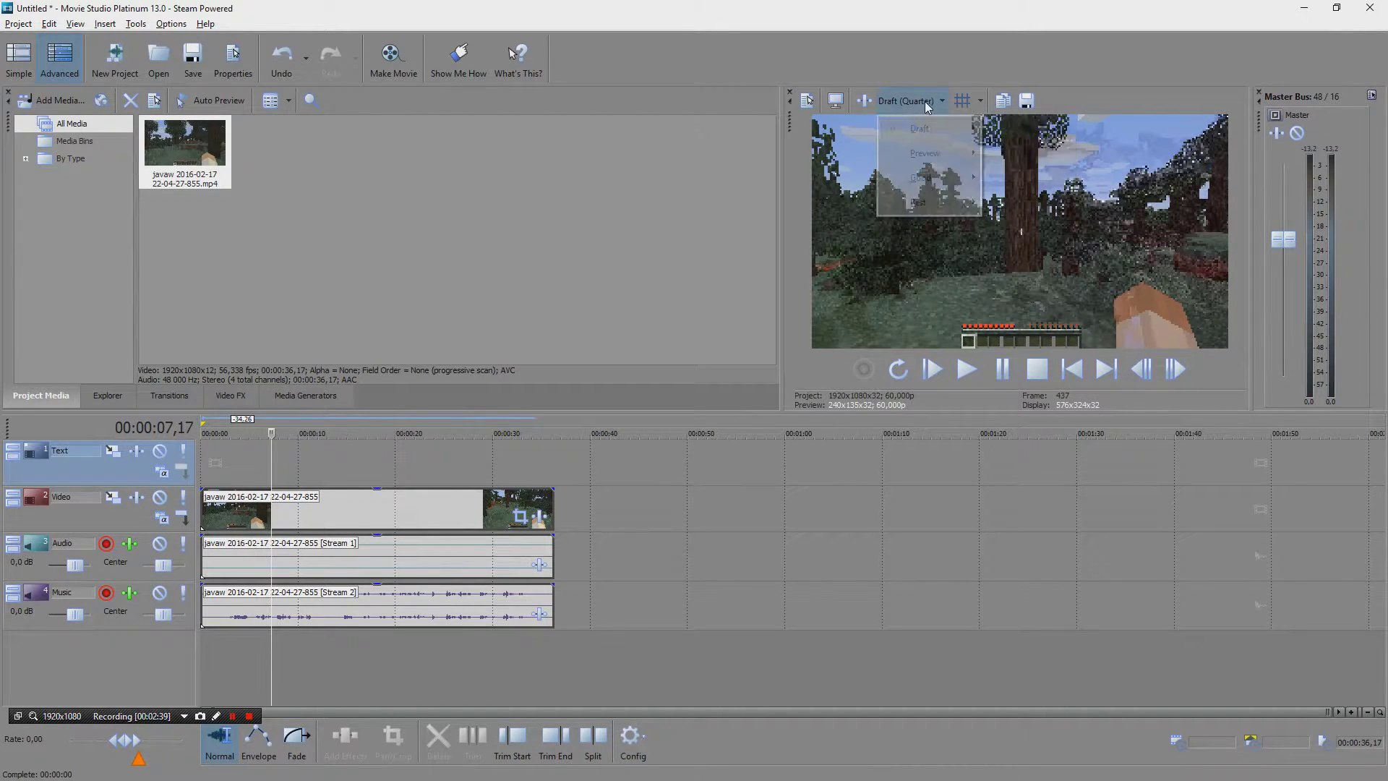
mouse_move(952, 129)
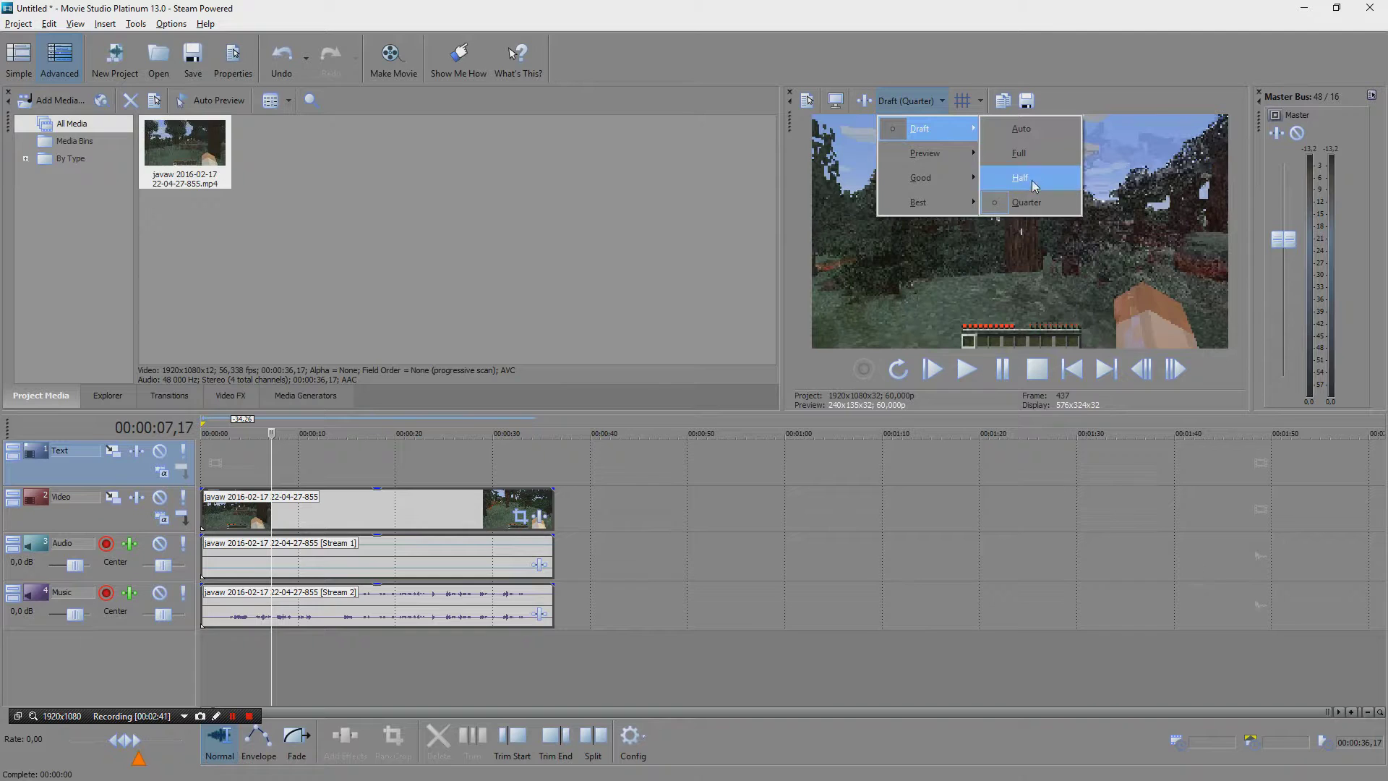
click(1032, 180)
key(space)
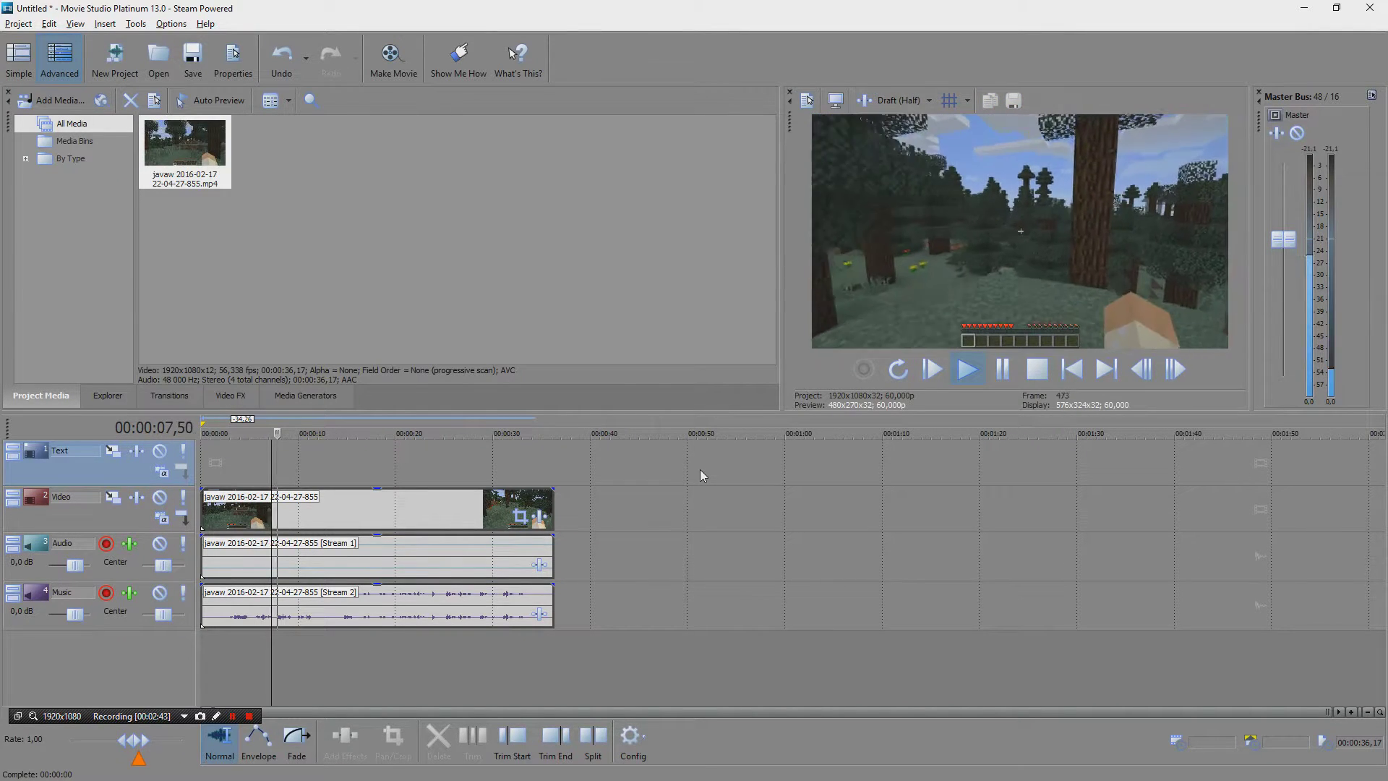
key(Return)
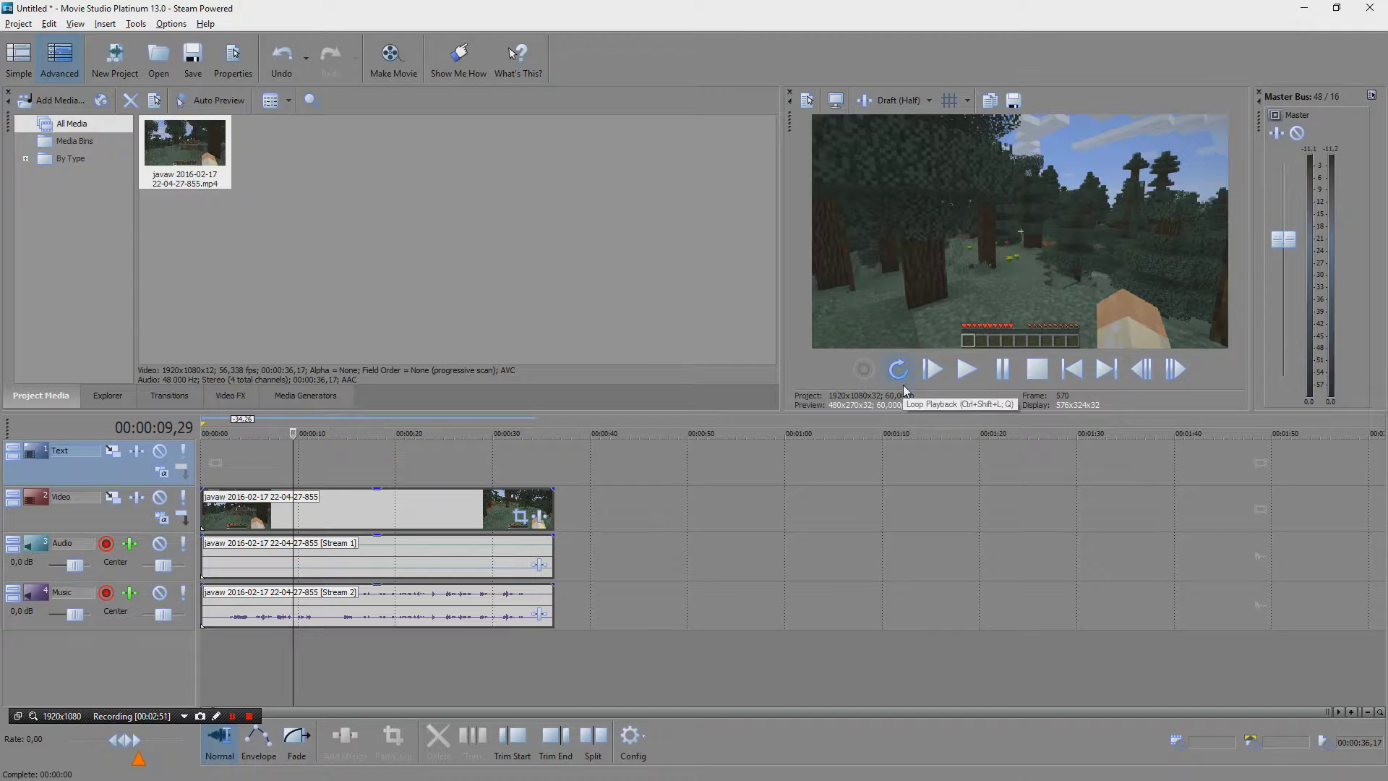
Set preview quality to Preview (Auto) and play back the clip
click(915, 101)
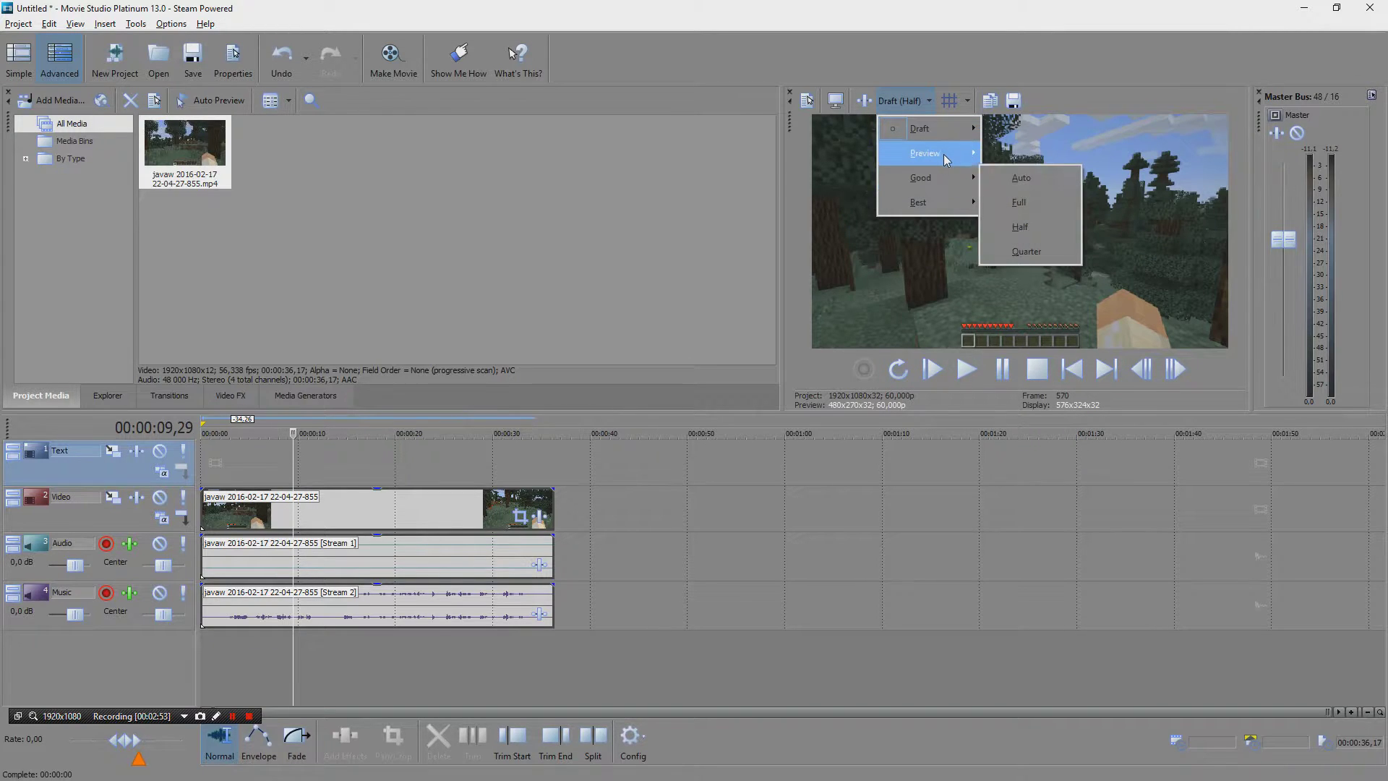
click(1039, 179)
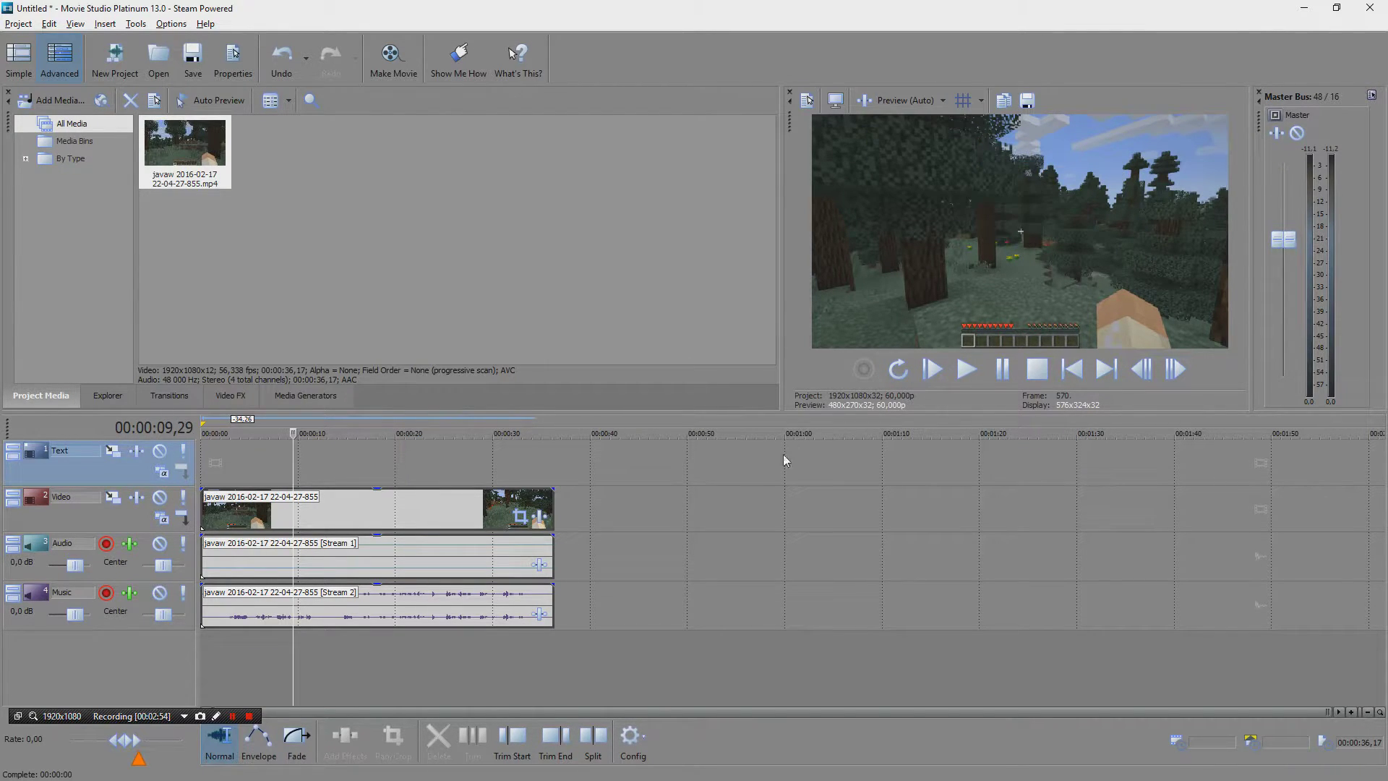
key(space)
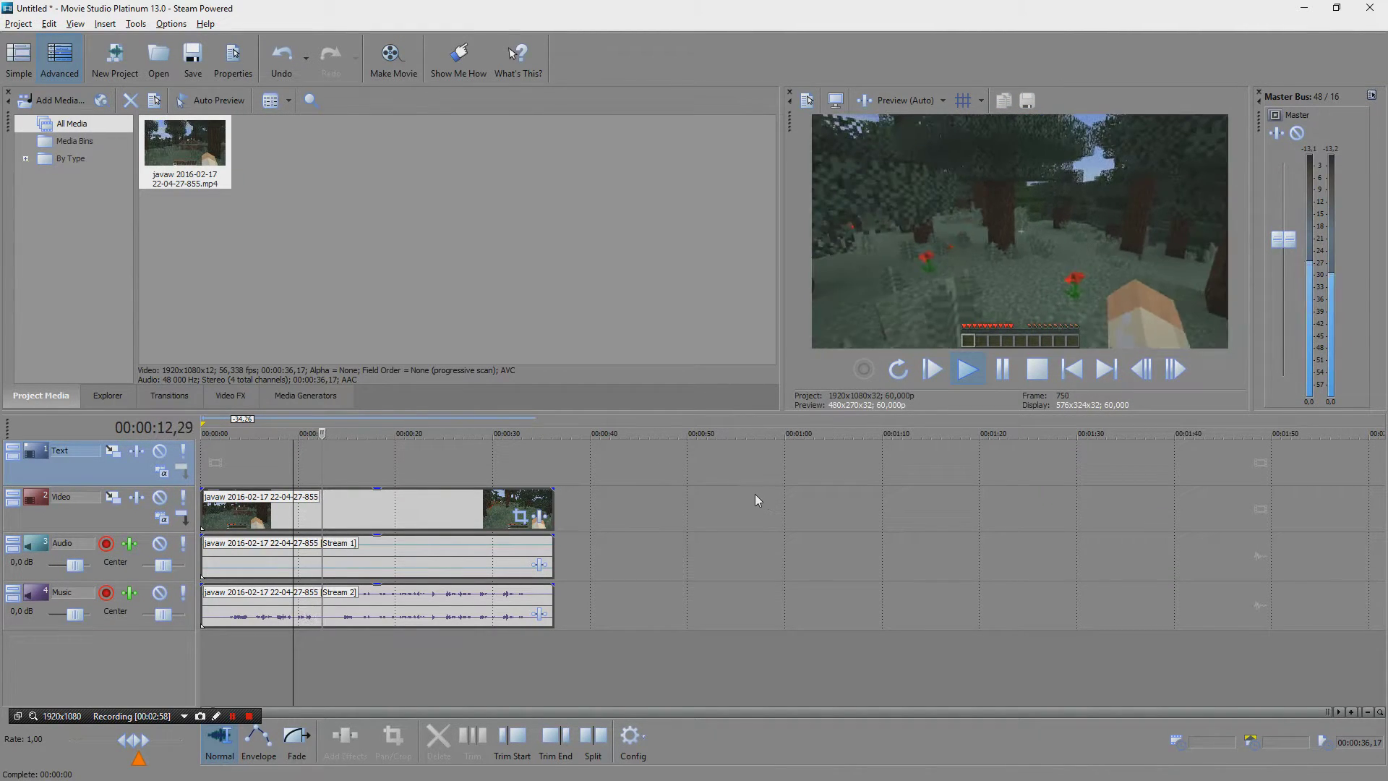
key(Return)
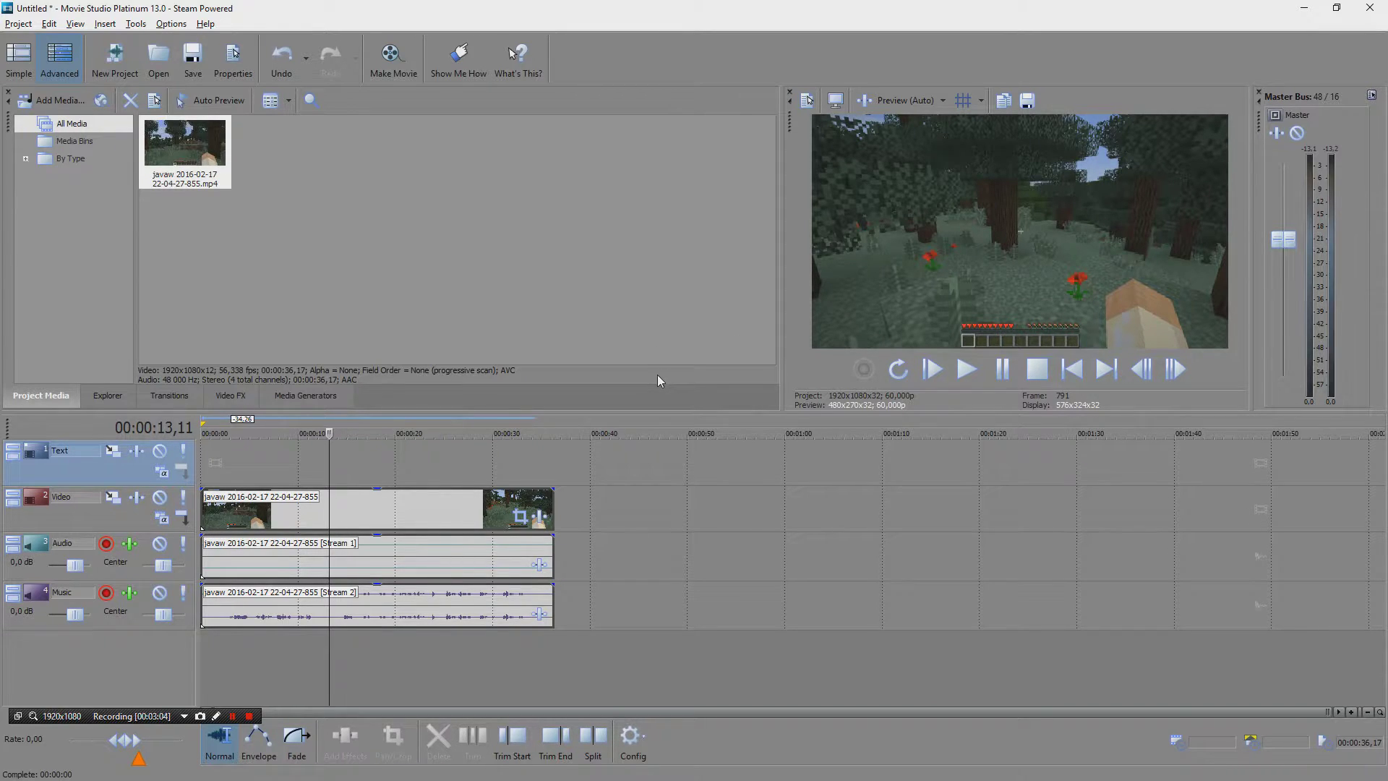
Apply Switches > Disable Resample to the javaw video event and confirm it stays on
click(405, 512)
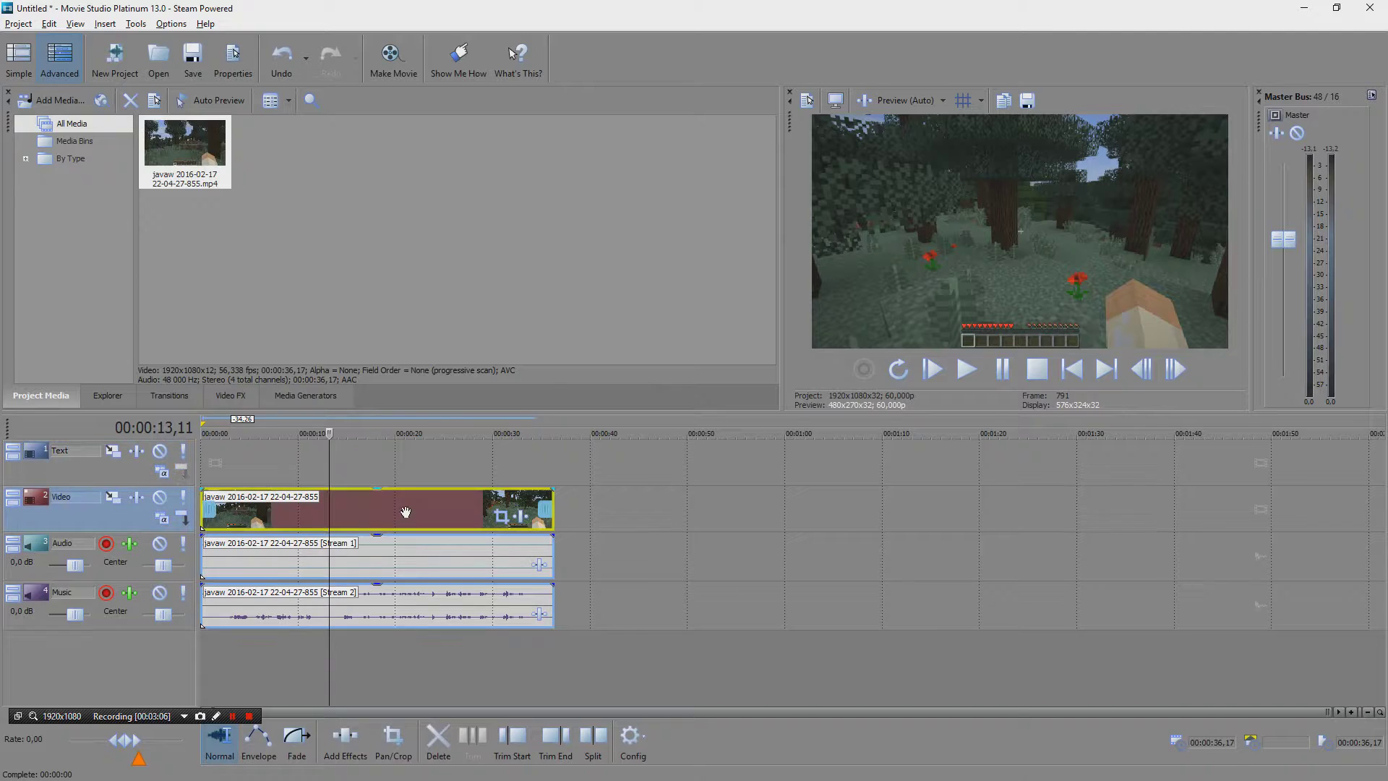
right_click(407, 513)
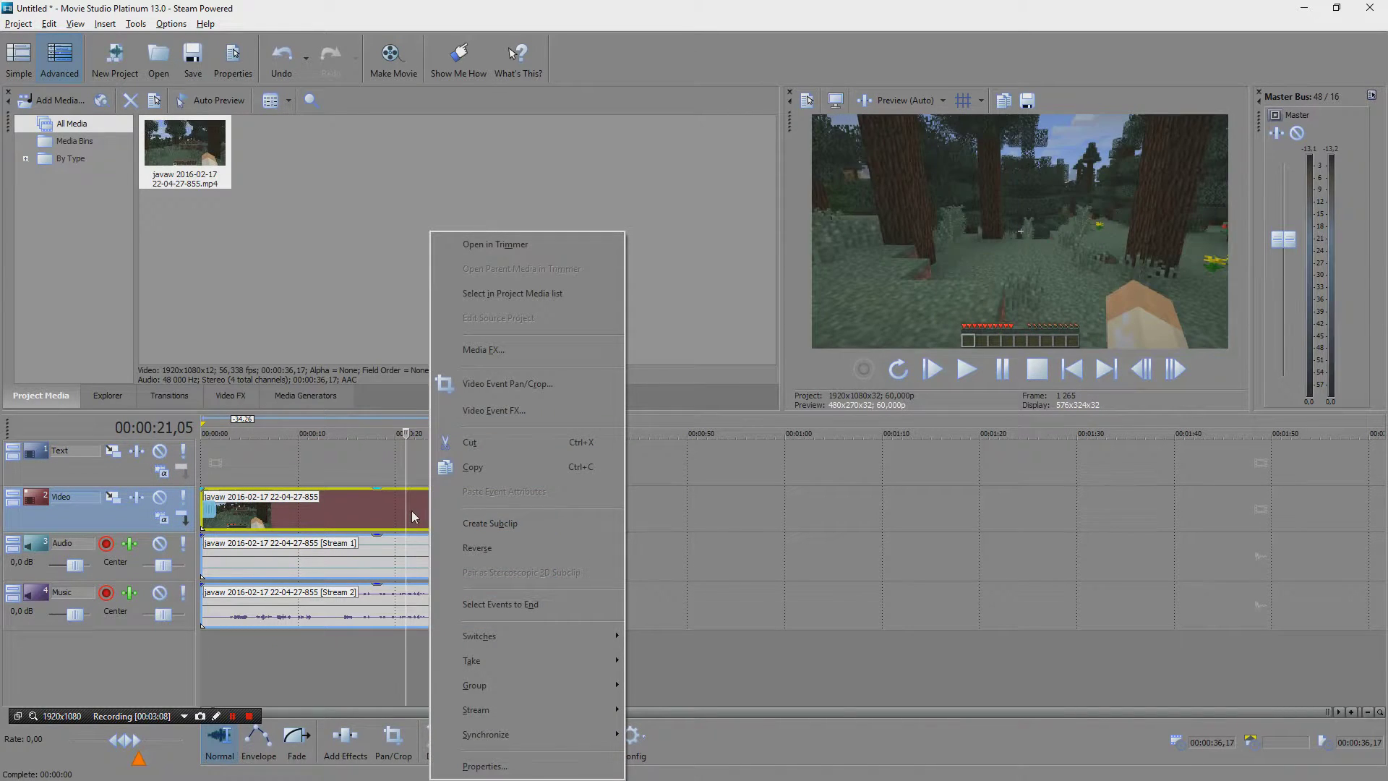
mouse_move(536, 637)
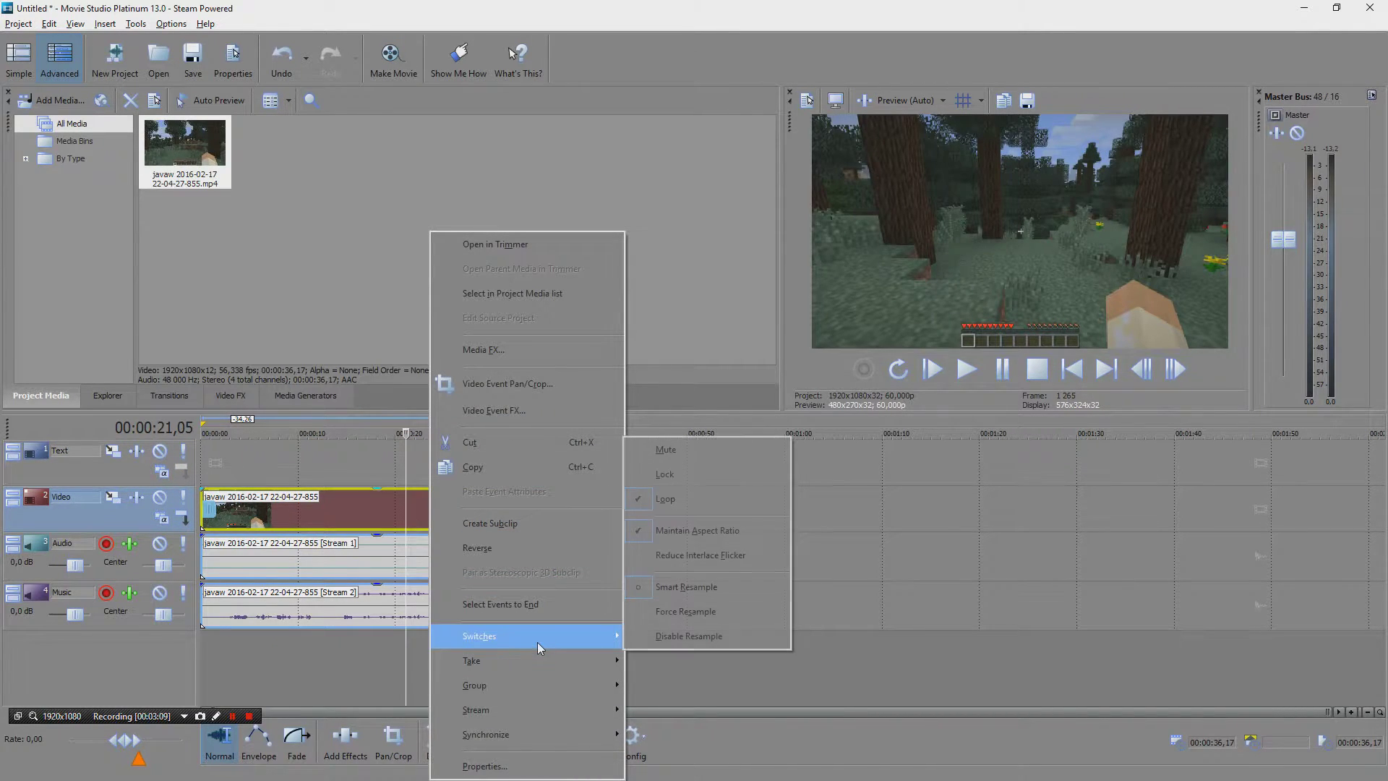
click(700, 640)
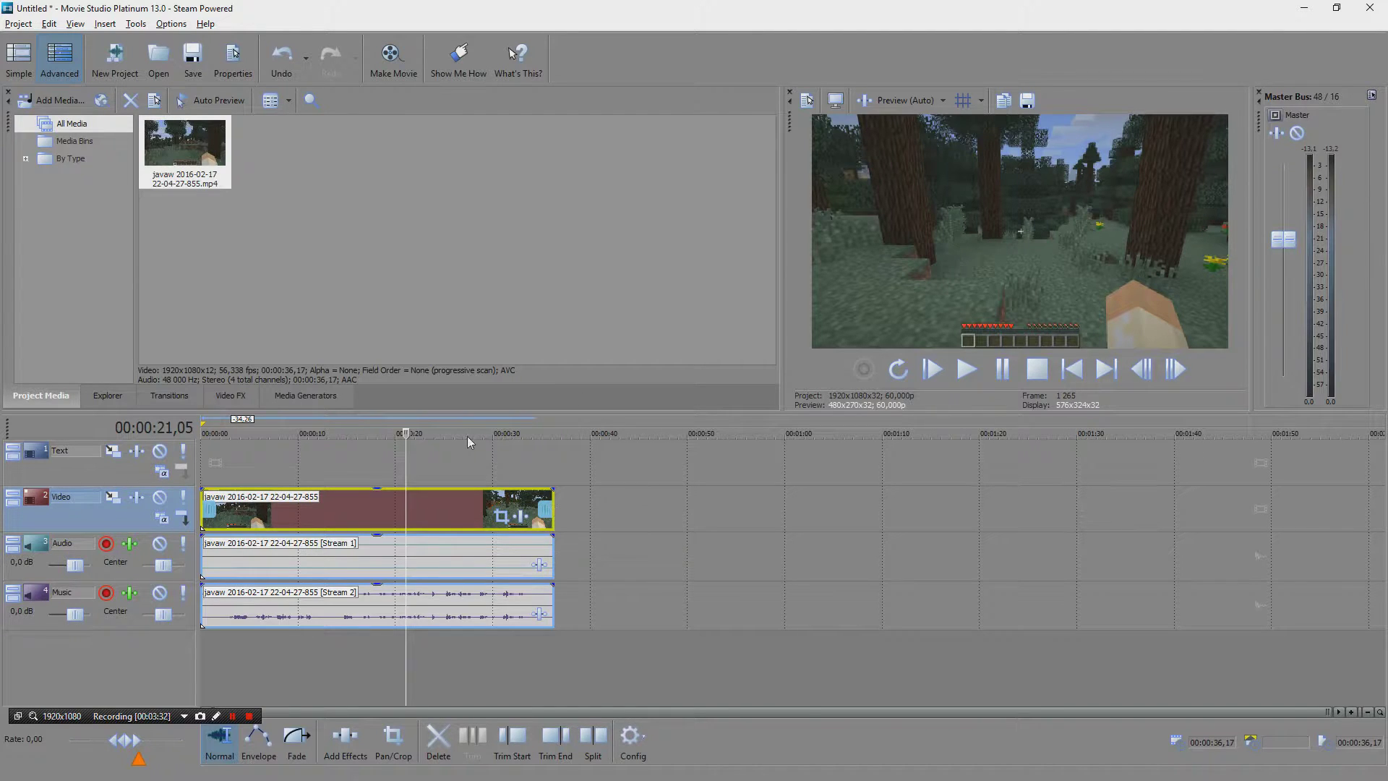
right_click(445, 510)
mouse_move(543, 633)
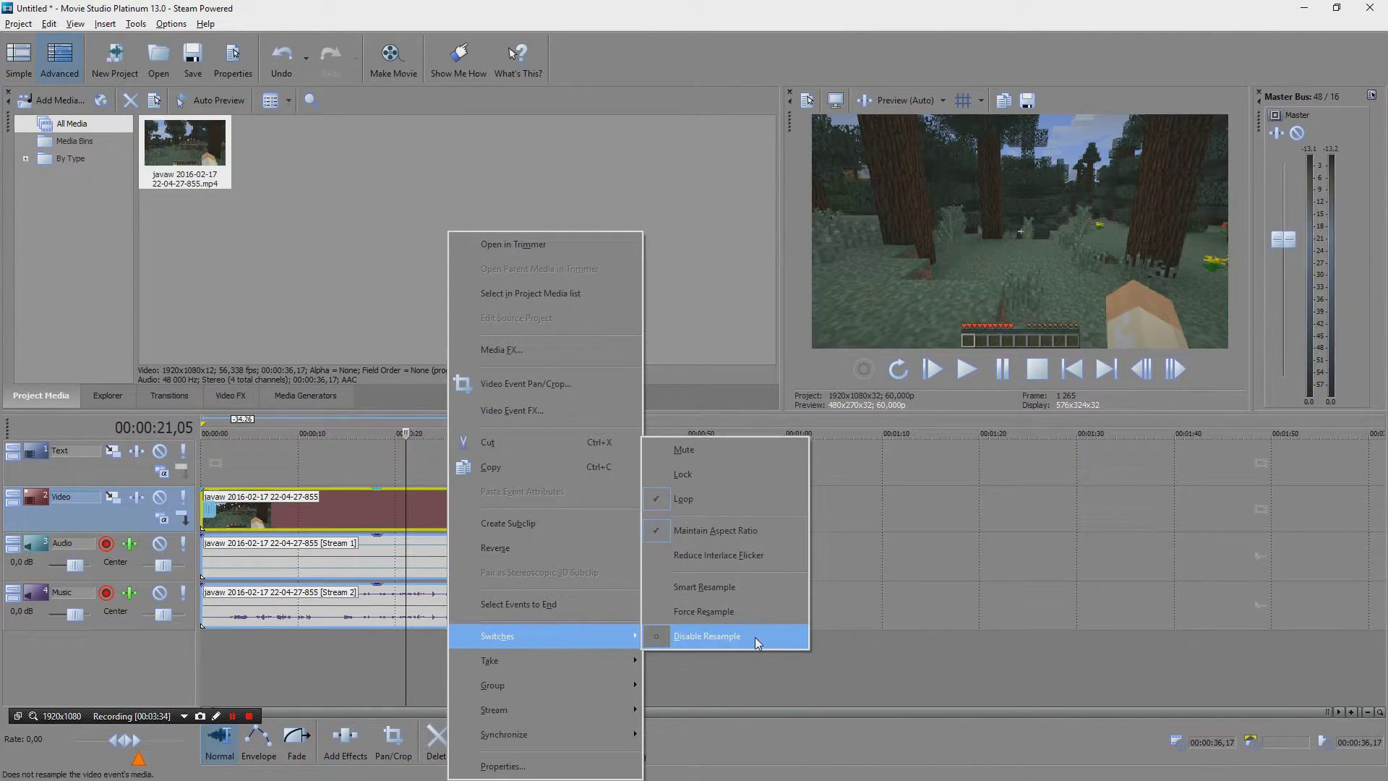
click(802, 644)
click(366, 432)
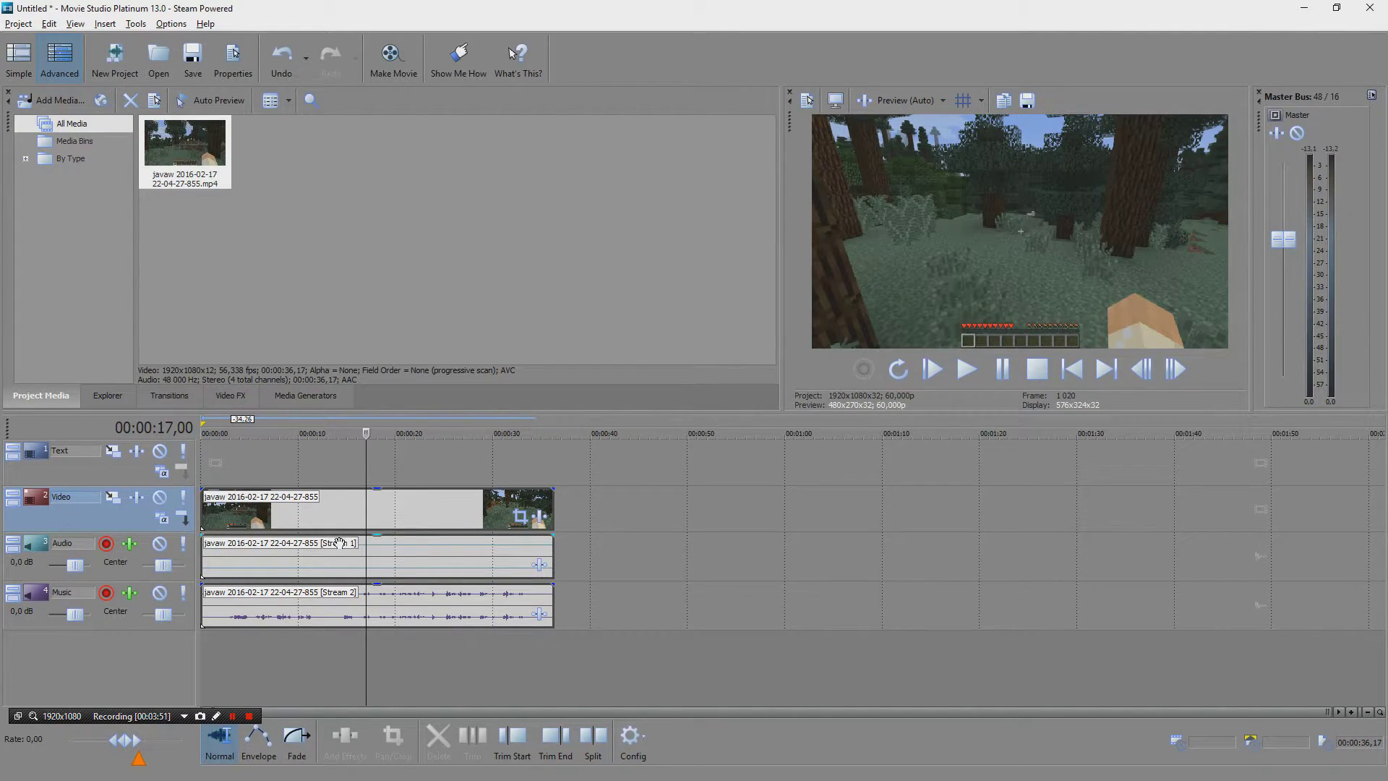
click(427, 559)
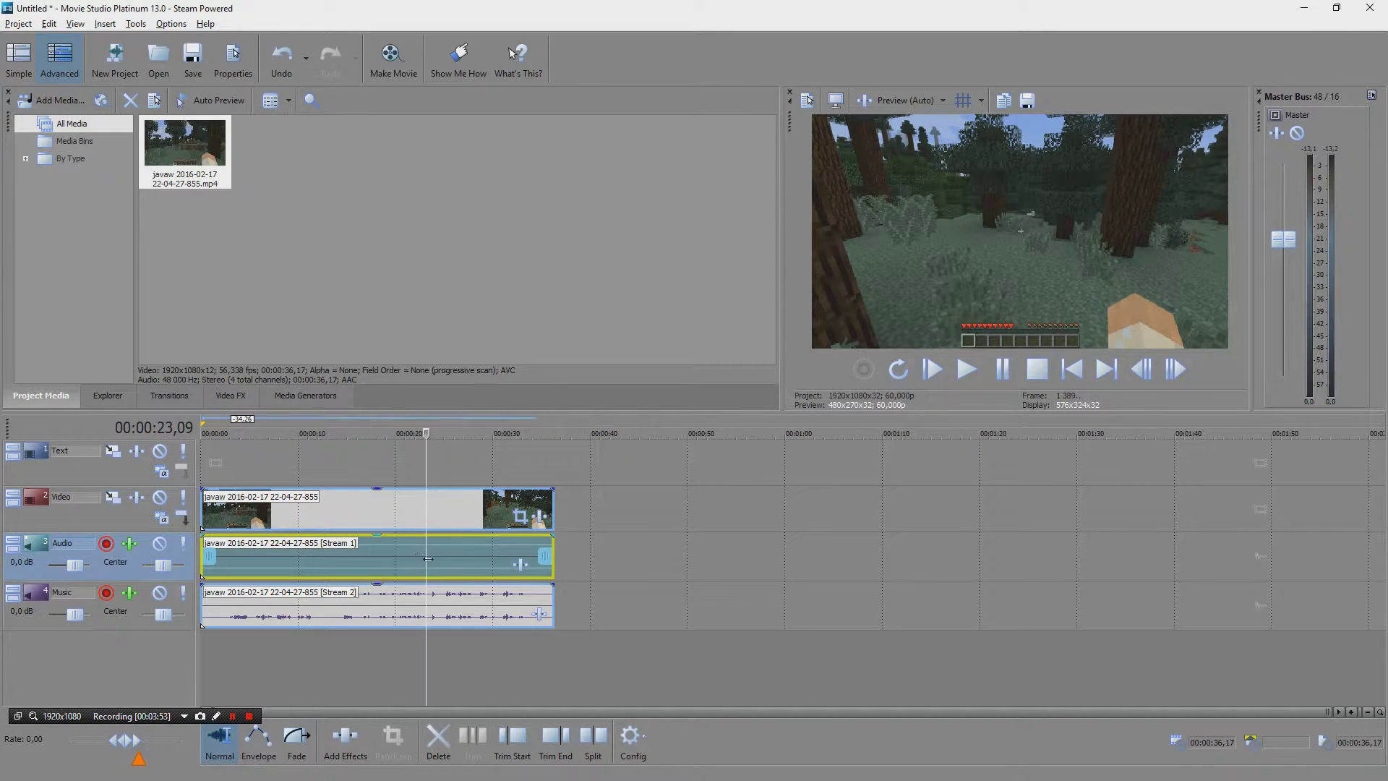
click(450, 604)
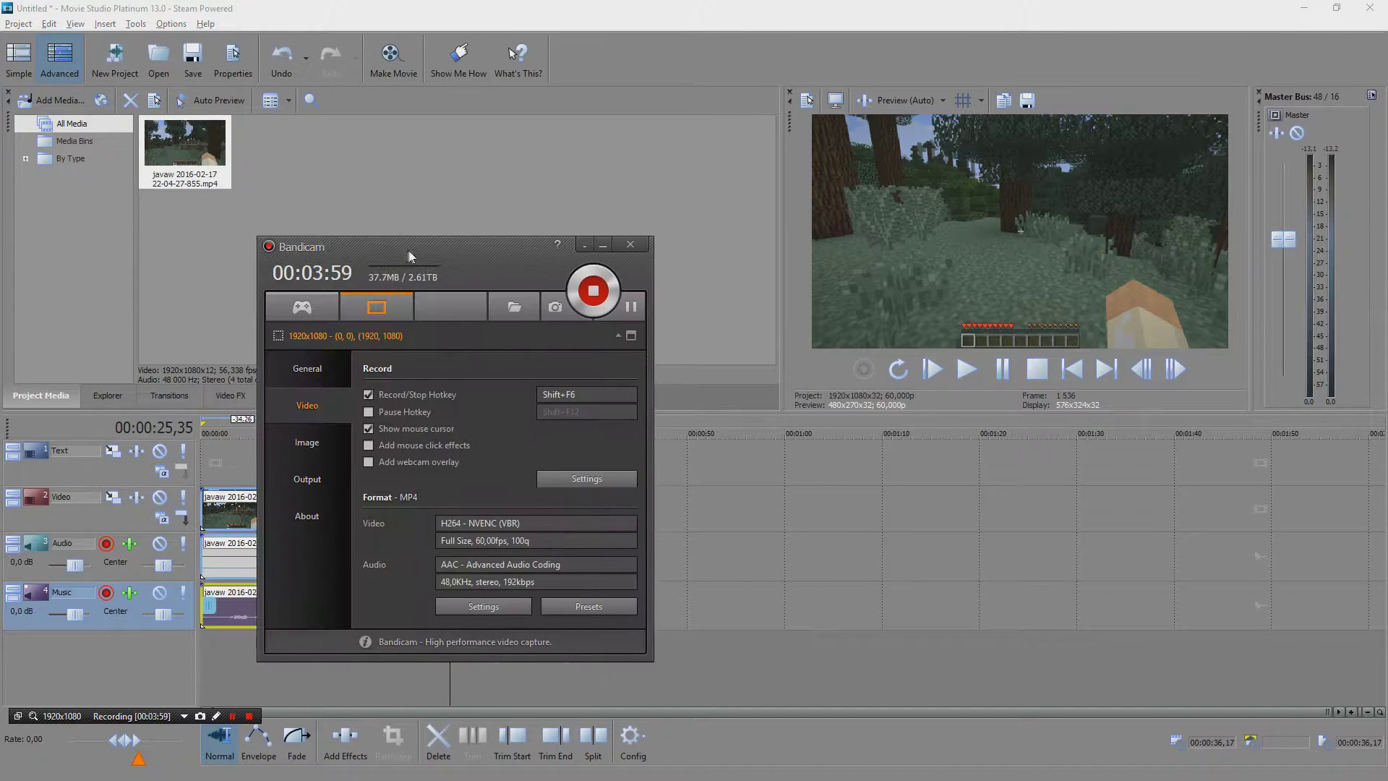
key(alt+Tab)
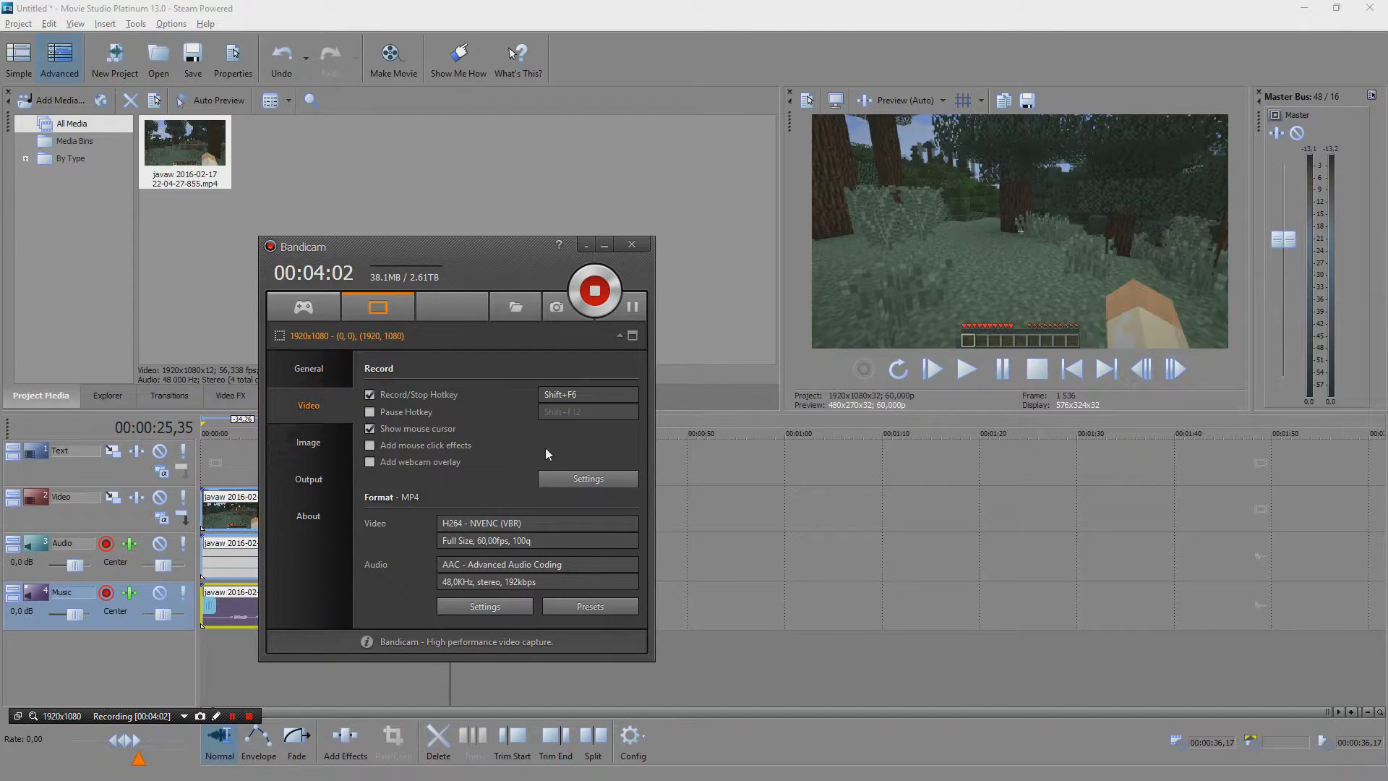
click(579, 482)
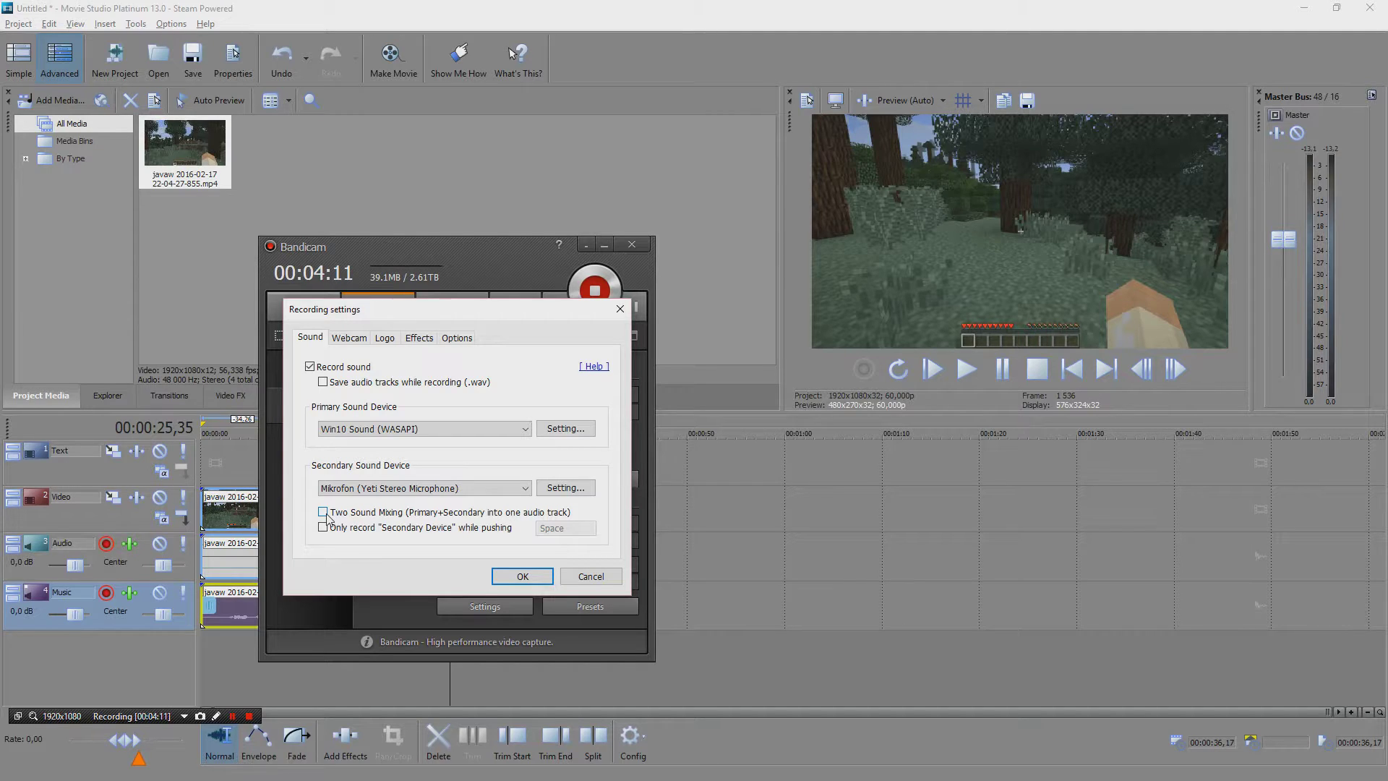
click(591, 577)
drag(501, 247, 484, 251)
click(588, 249)
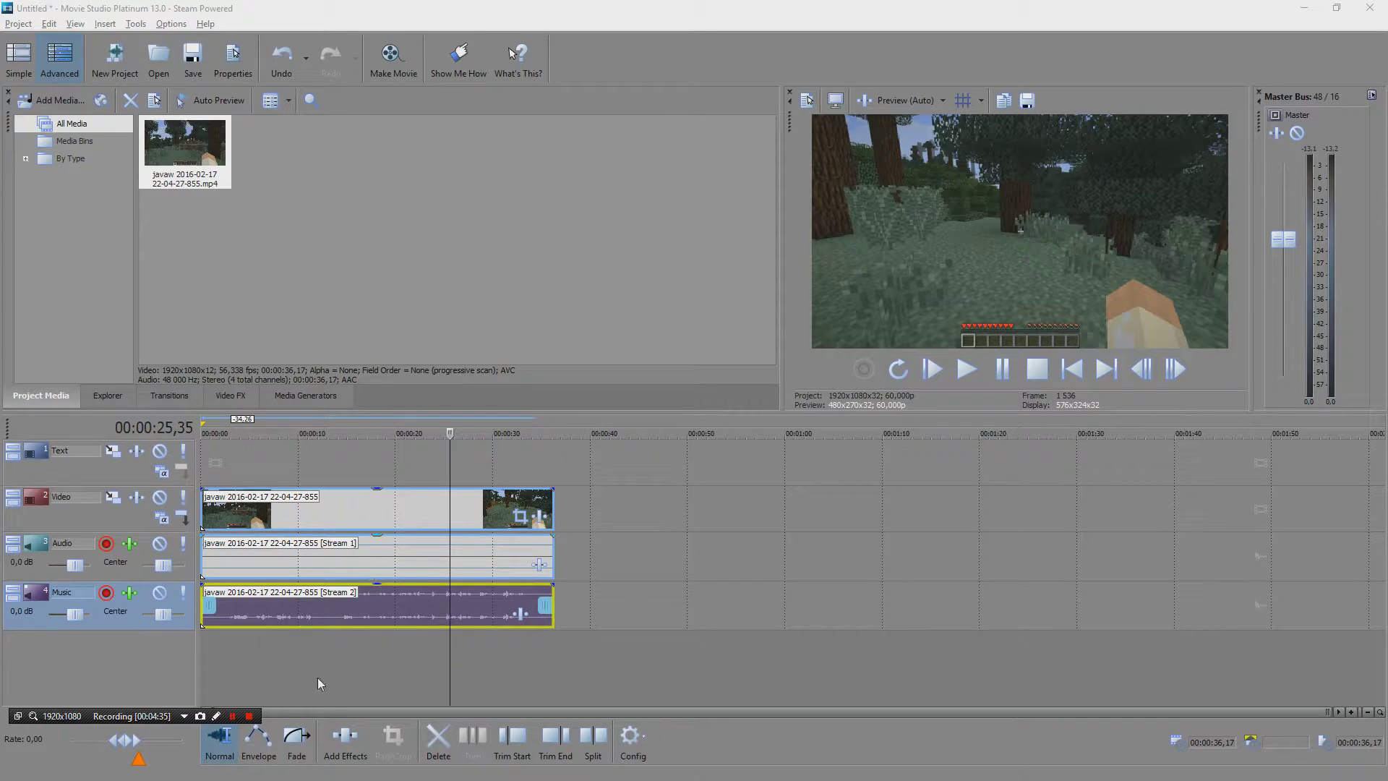
Add fade-ins to the video, Stream 1 audio and music, and fade-outs to the video and audio
click(298, 745)
drag(203, 489, 233, 489)
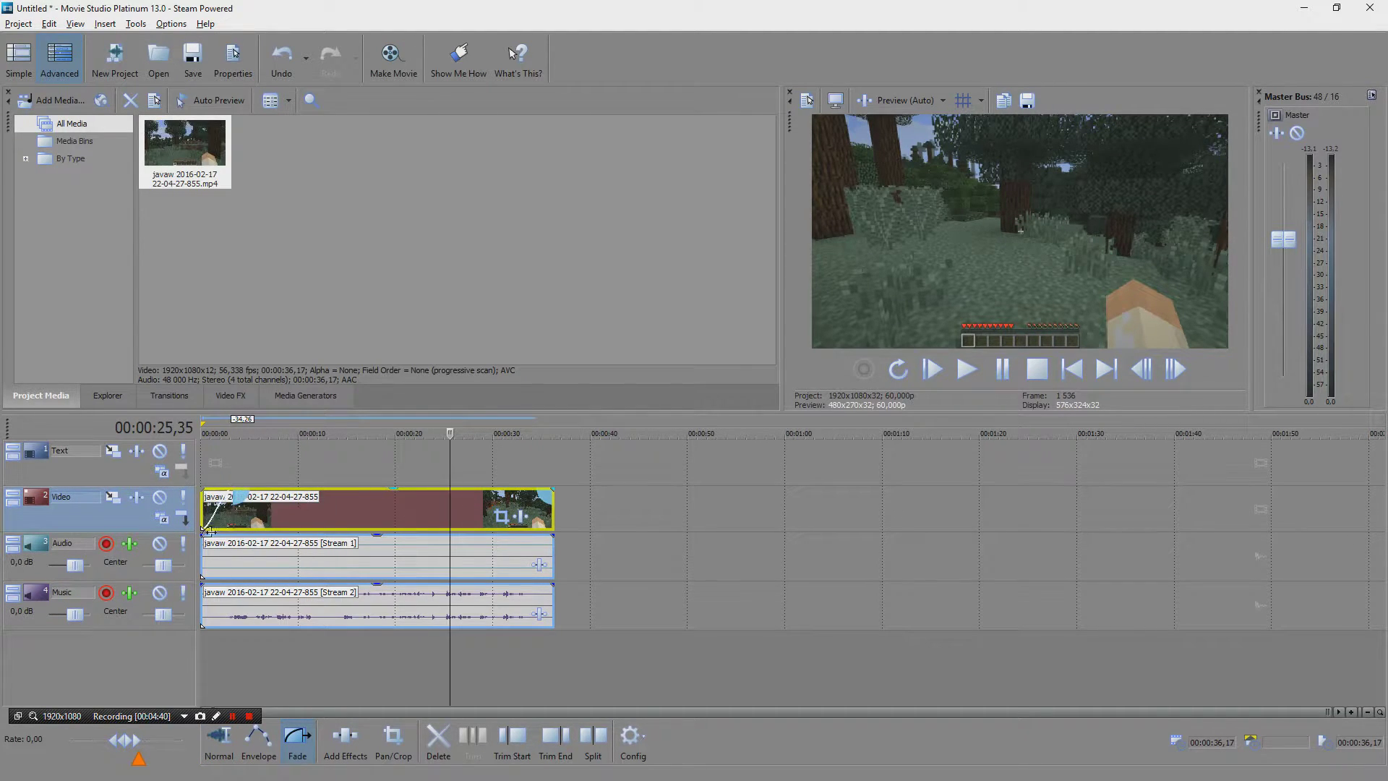
drag(203, 536, 232, 536)
drag(204, 585, 232, 585)
drag(553, 490, 479, 491)
drag(552, 536, 533, 536)
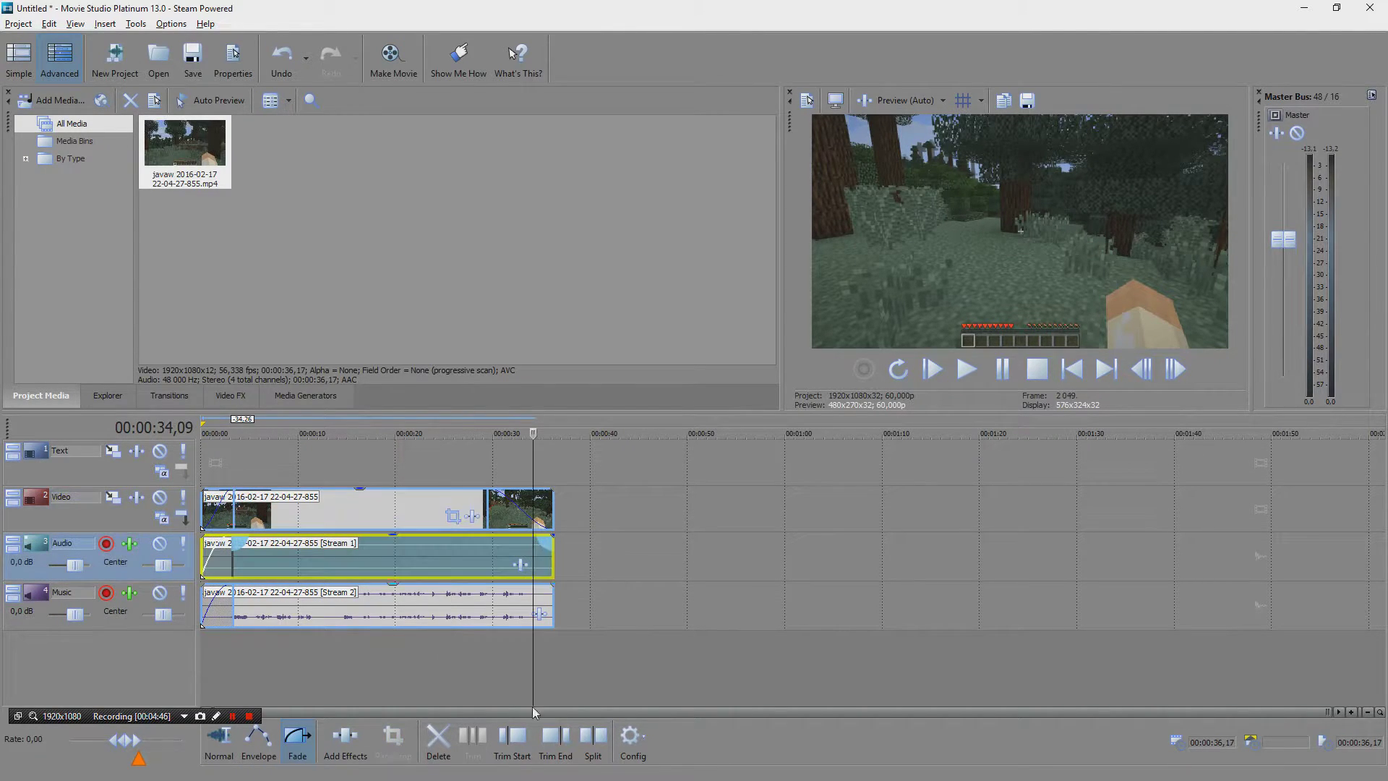
Trim after 00:00:34,09 and before 00:00:02,08, then slide the events to the timeline start
click(557, 739)
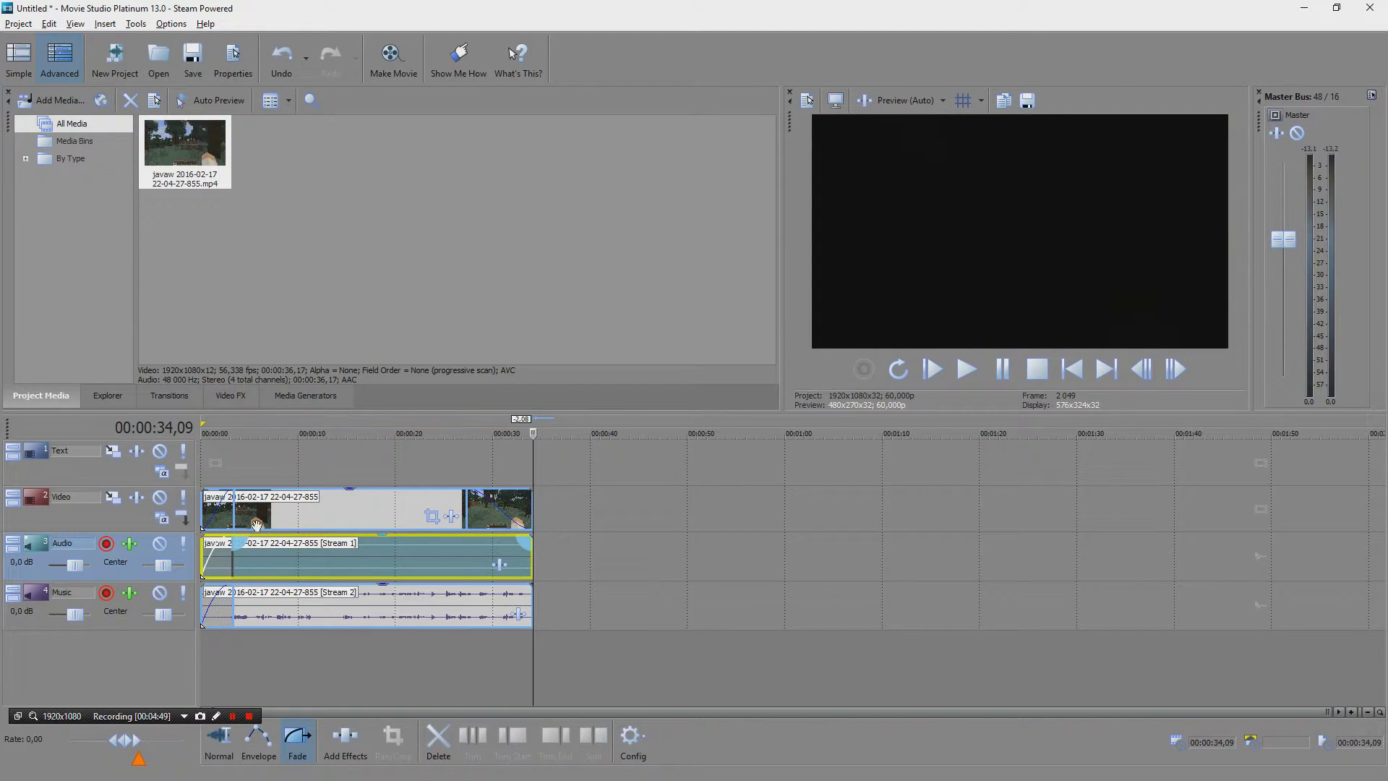
click(222, 510)
click(518, 739)
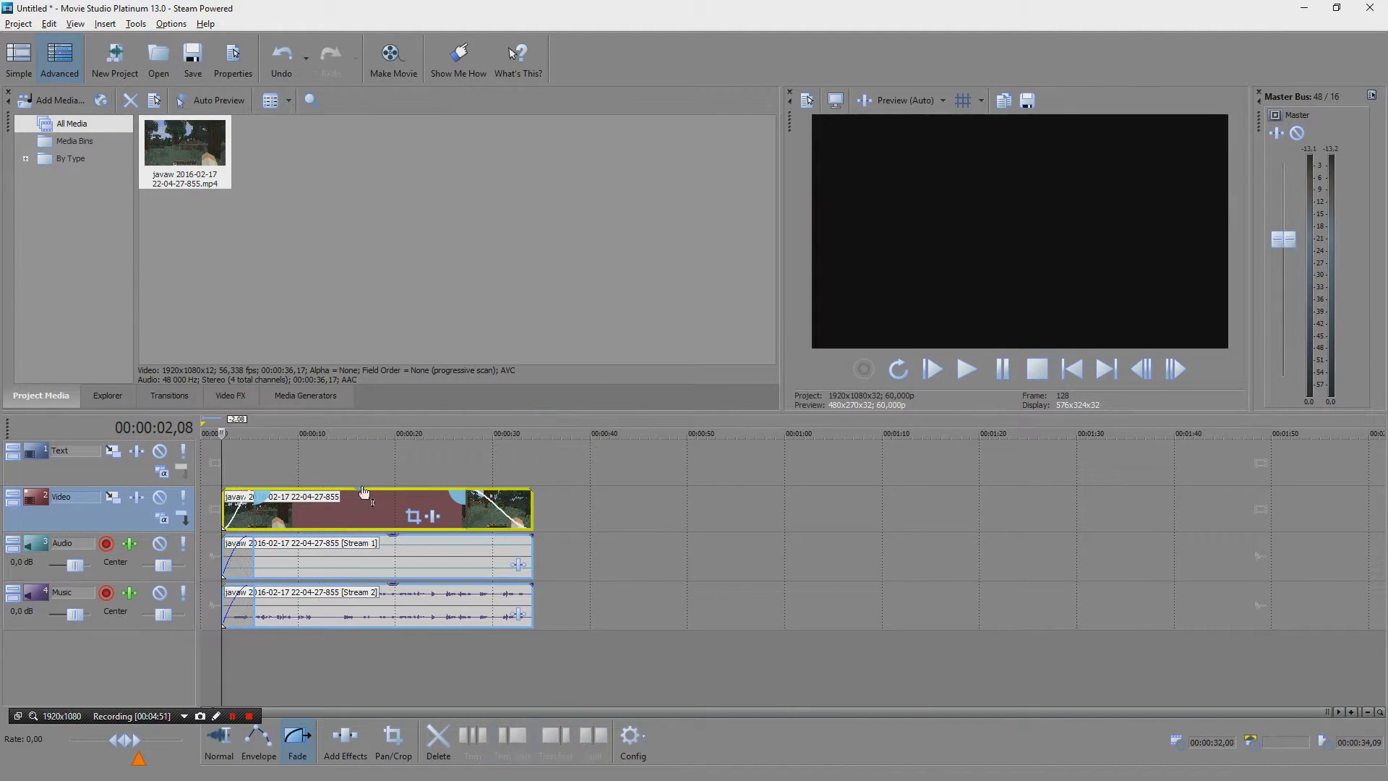
drag(370, 510, 349, 511)
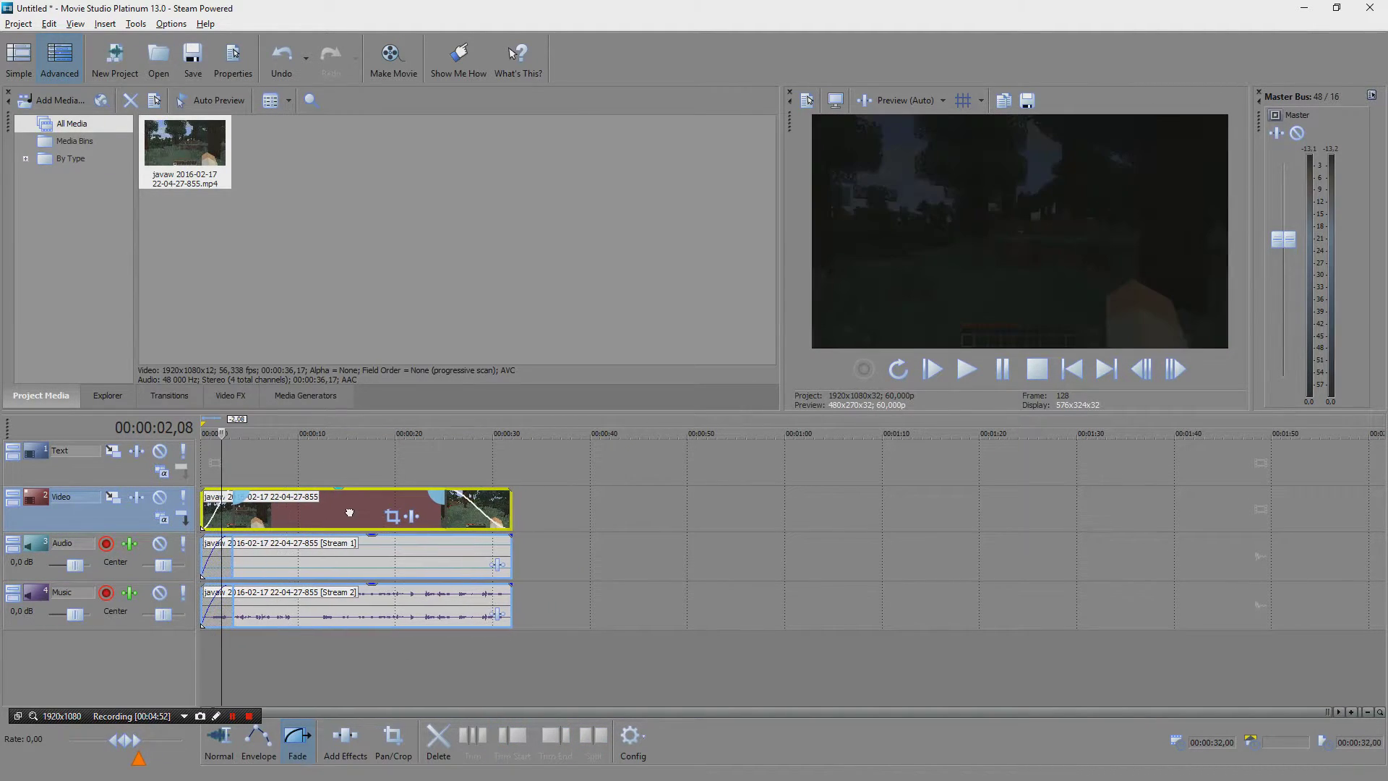
Fade out the ends of the Stream 1 audio and music, then open Project Video Properties
click(219, 591)
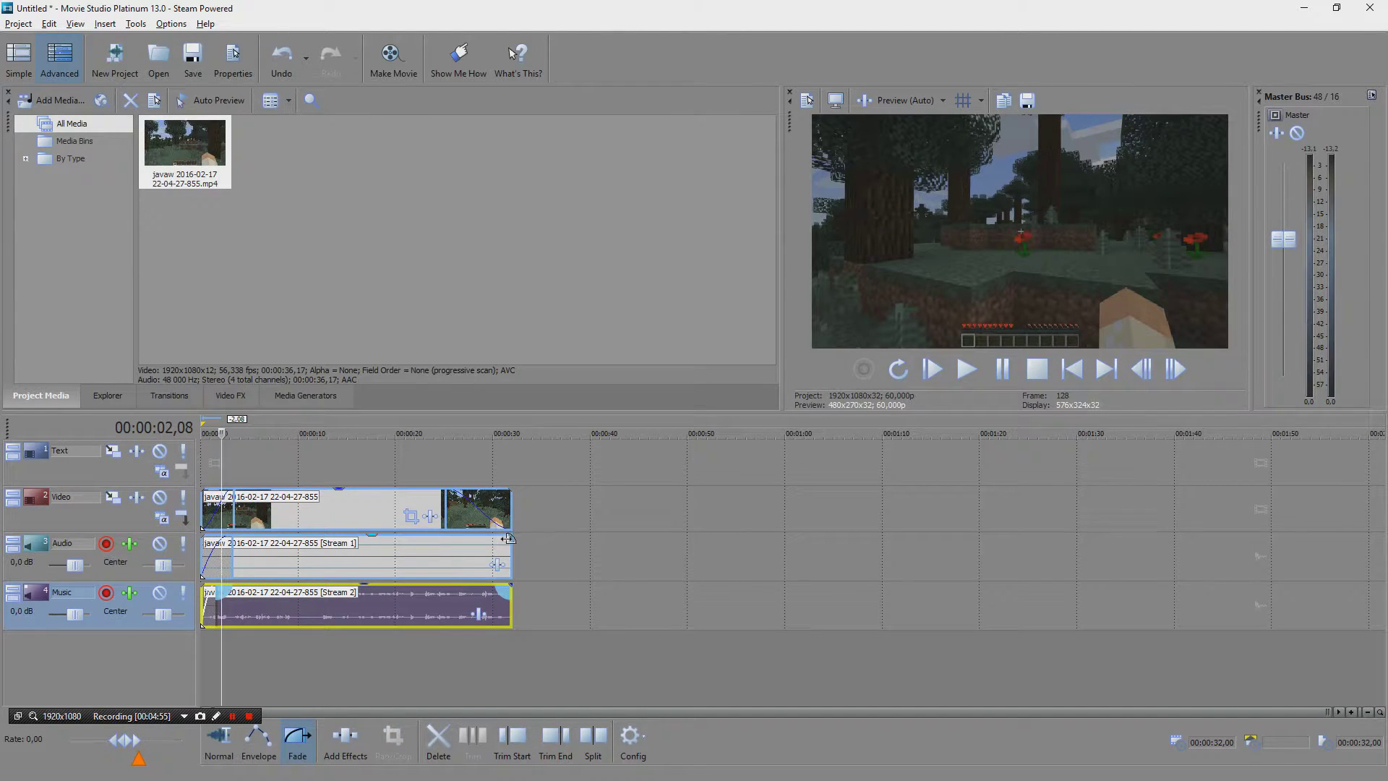
drag(510, 535, 485, 536)
drag(511, 587, 486, 589)
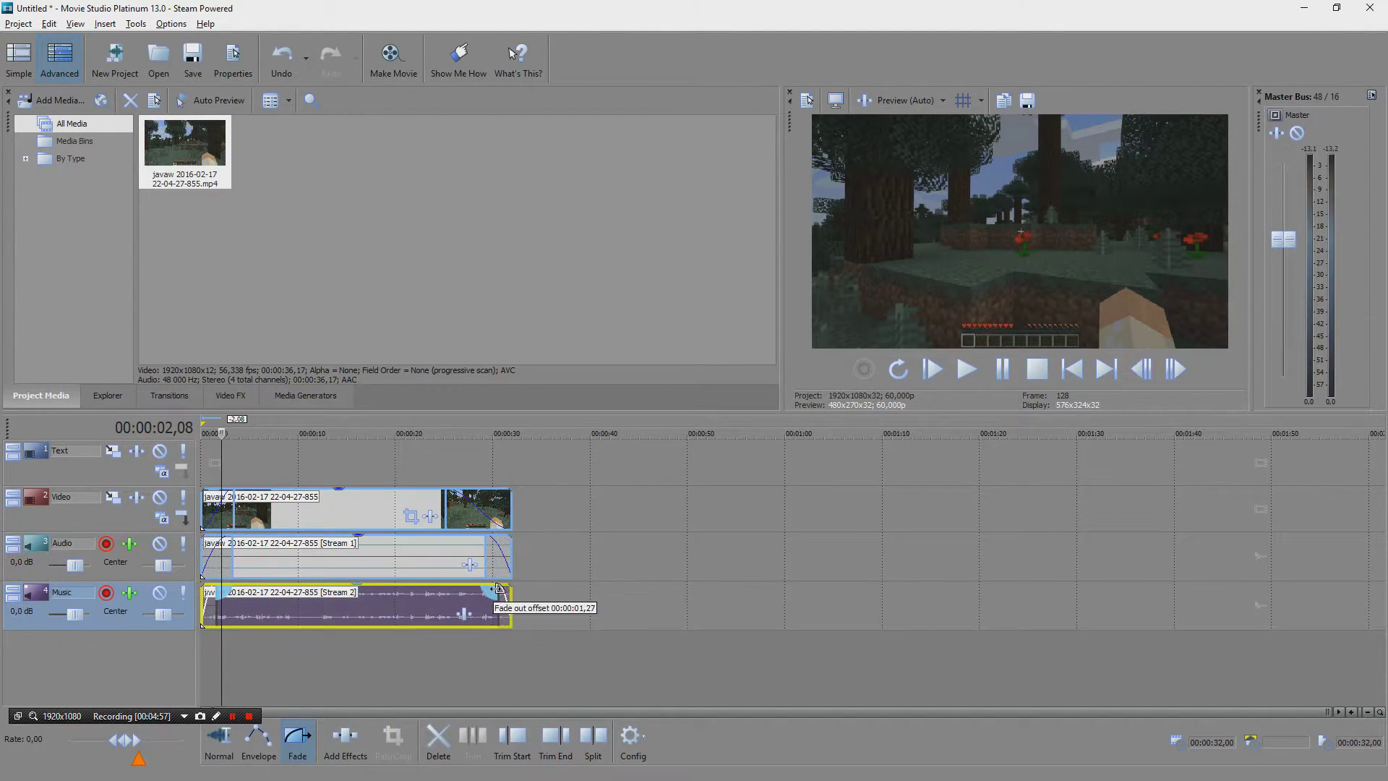
click(401, 471)
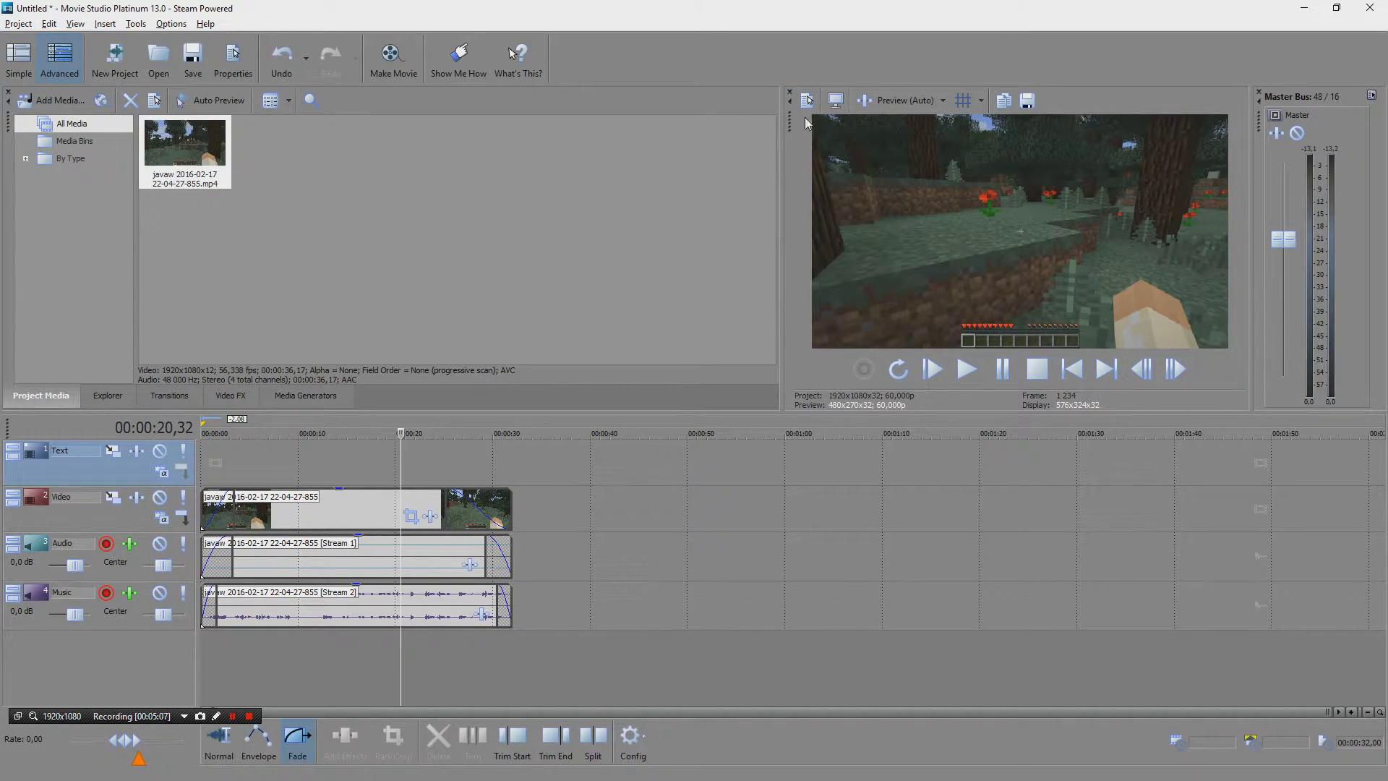
click(807, 102)
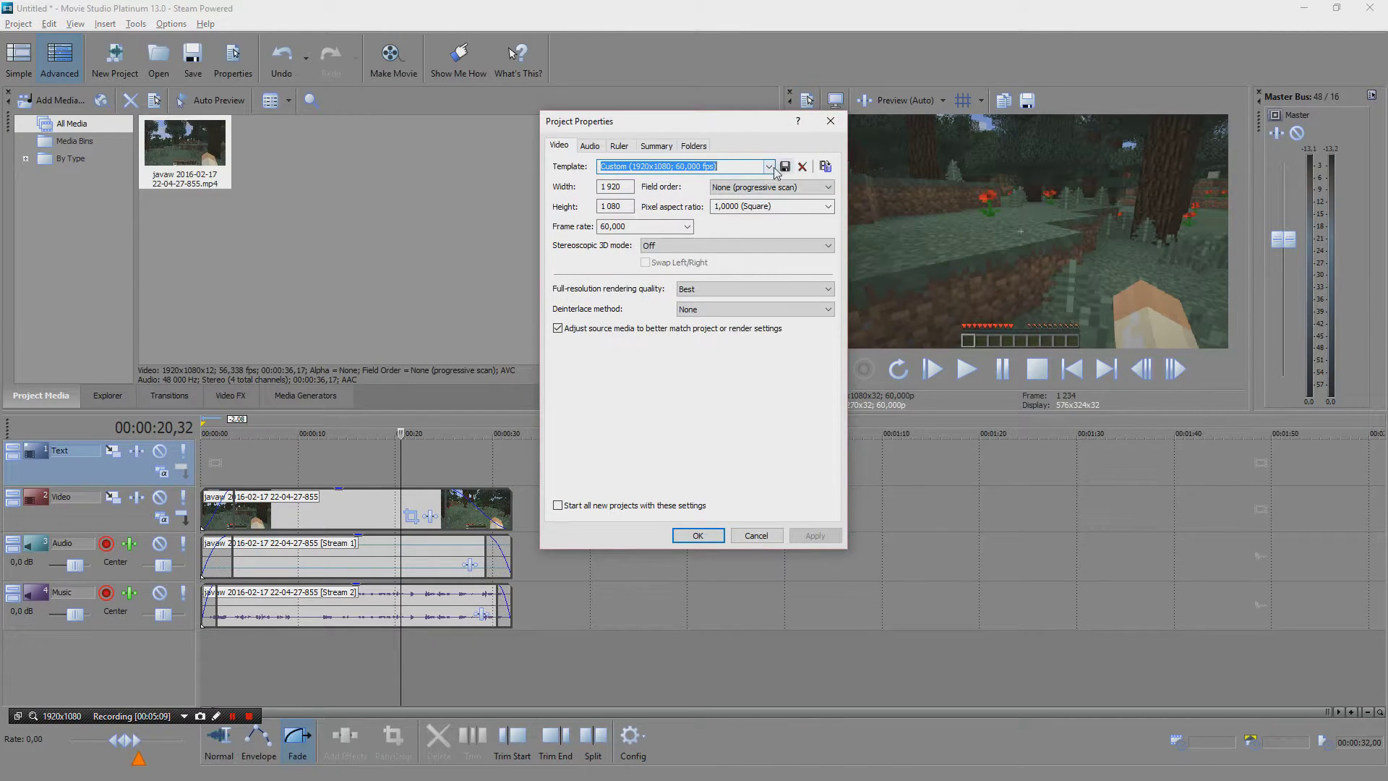
Browse the Template list and cancel, keeping Custom (1920x1080; 60,000 fps)
click(769, 167)
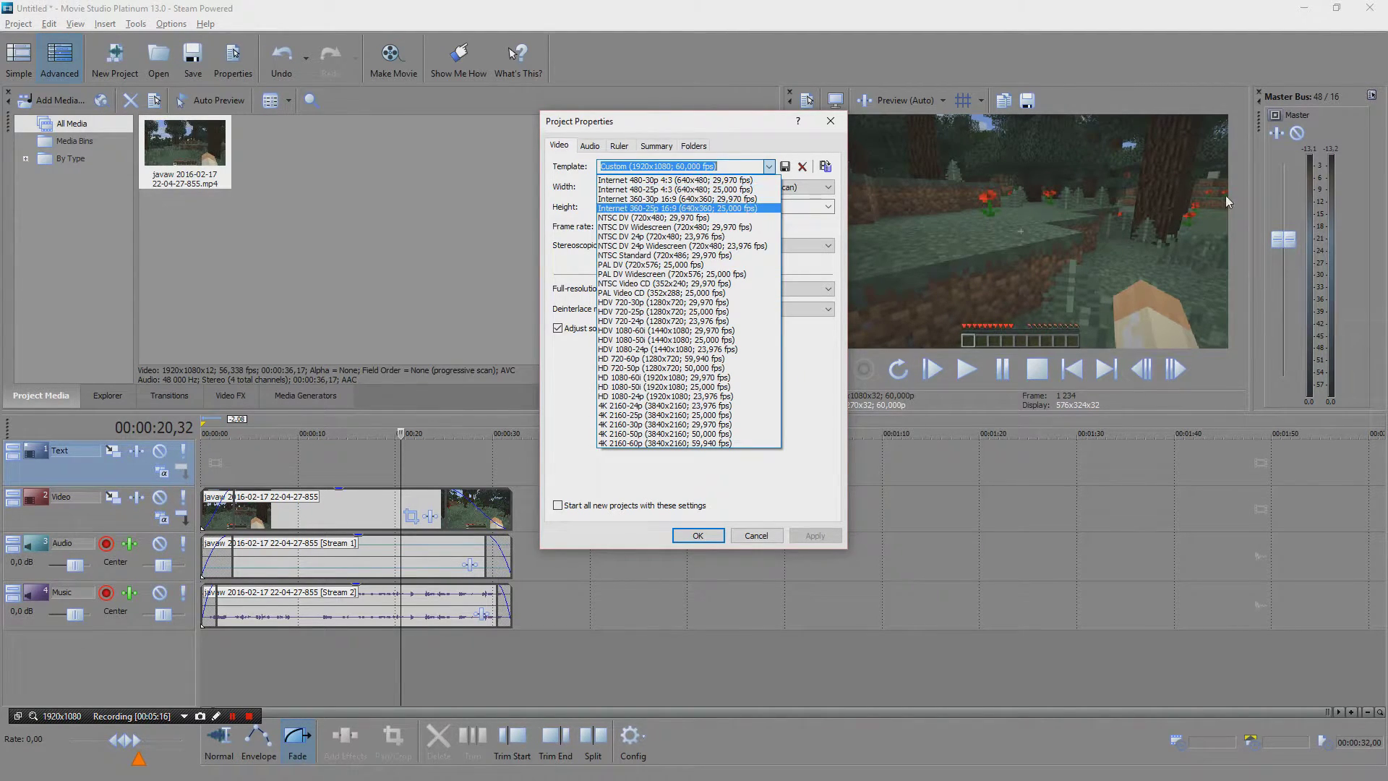
click(757, 535)
click(756, 535)
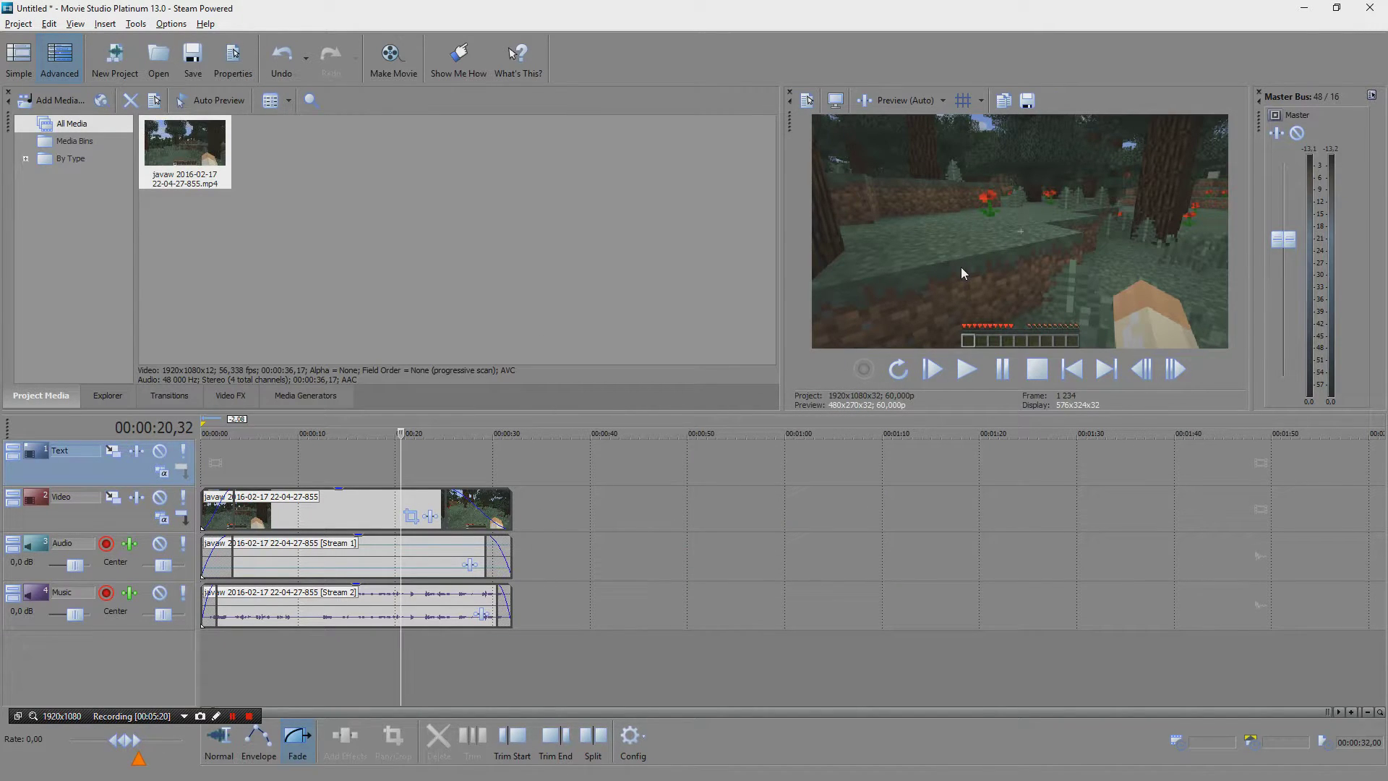
right_click(359, 505)
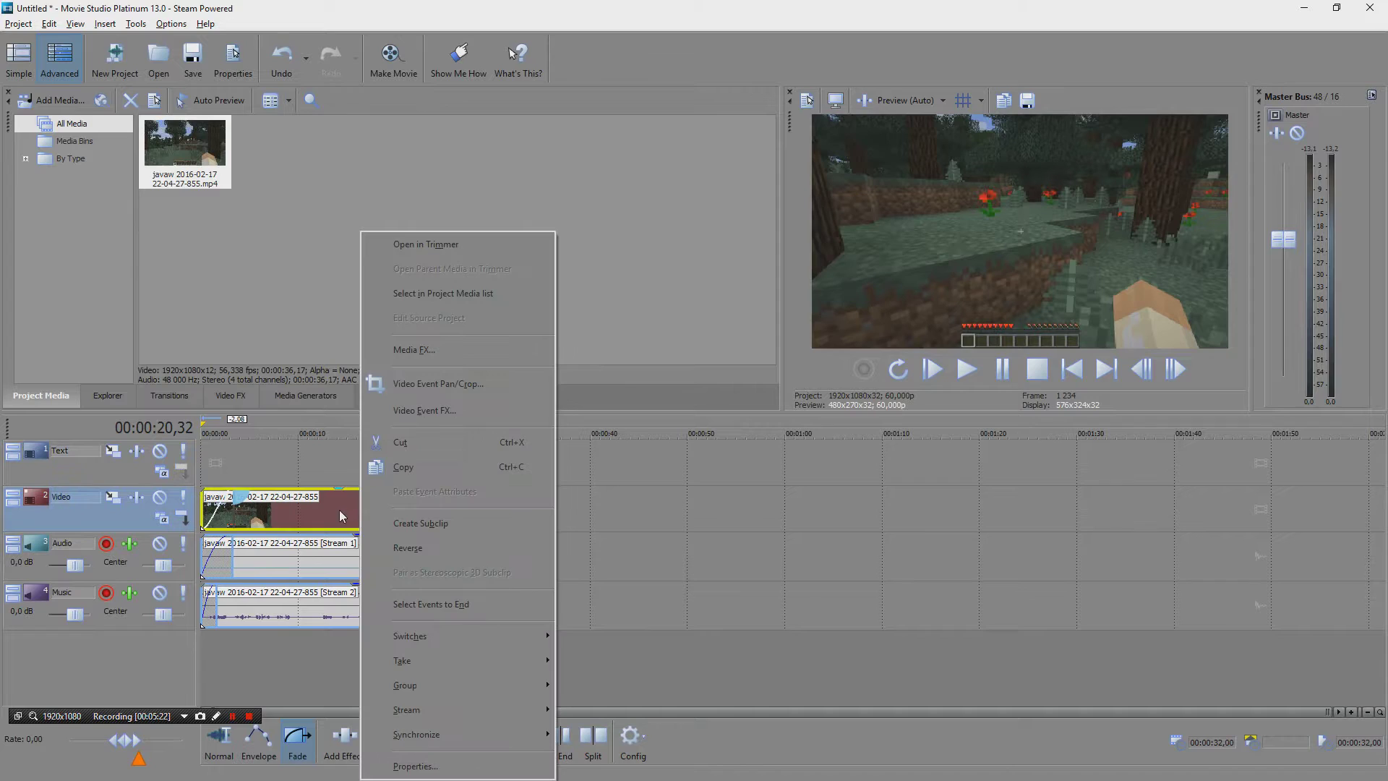
click(392, 522)
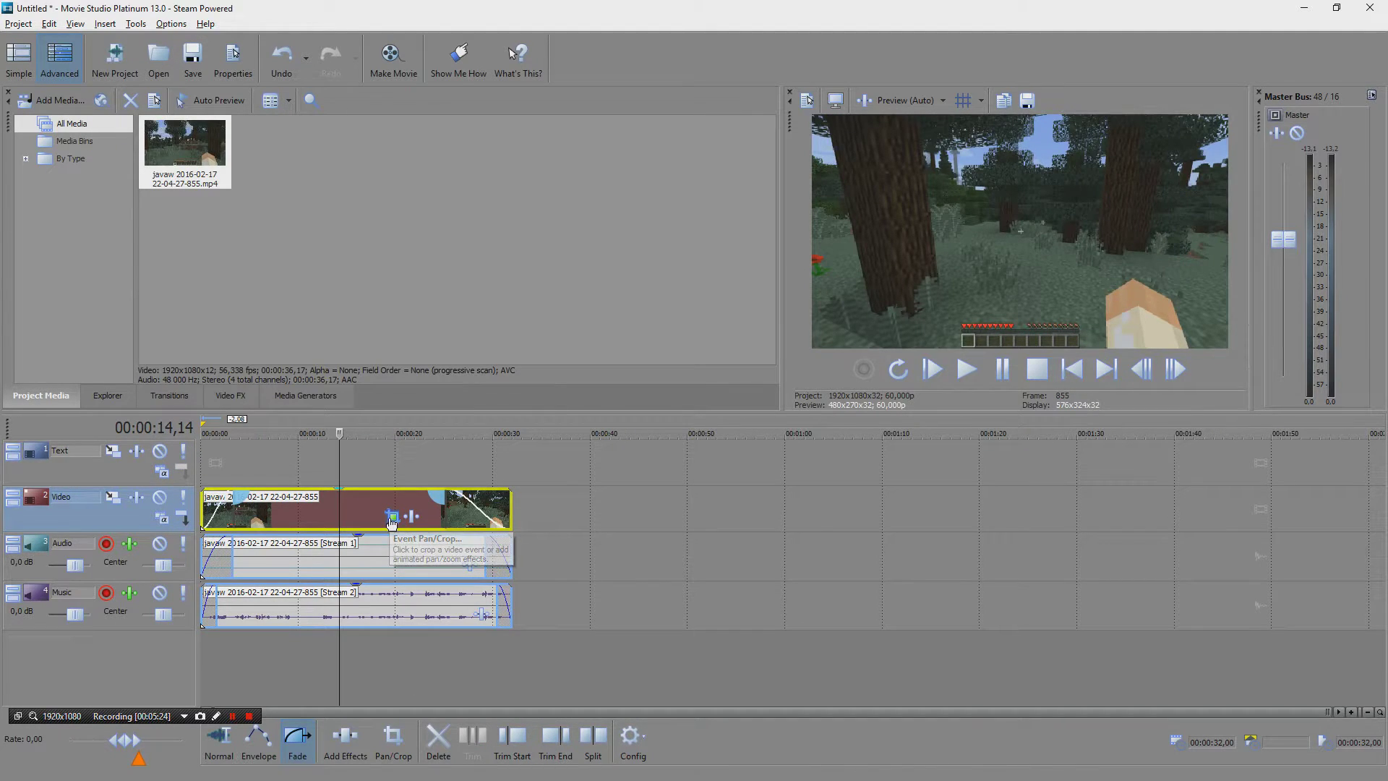
click(391, 517)
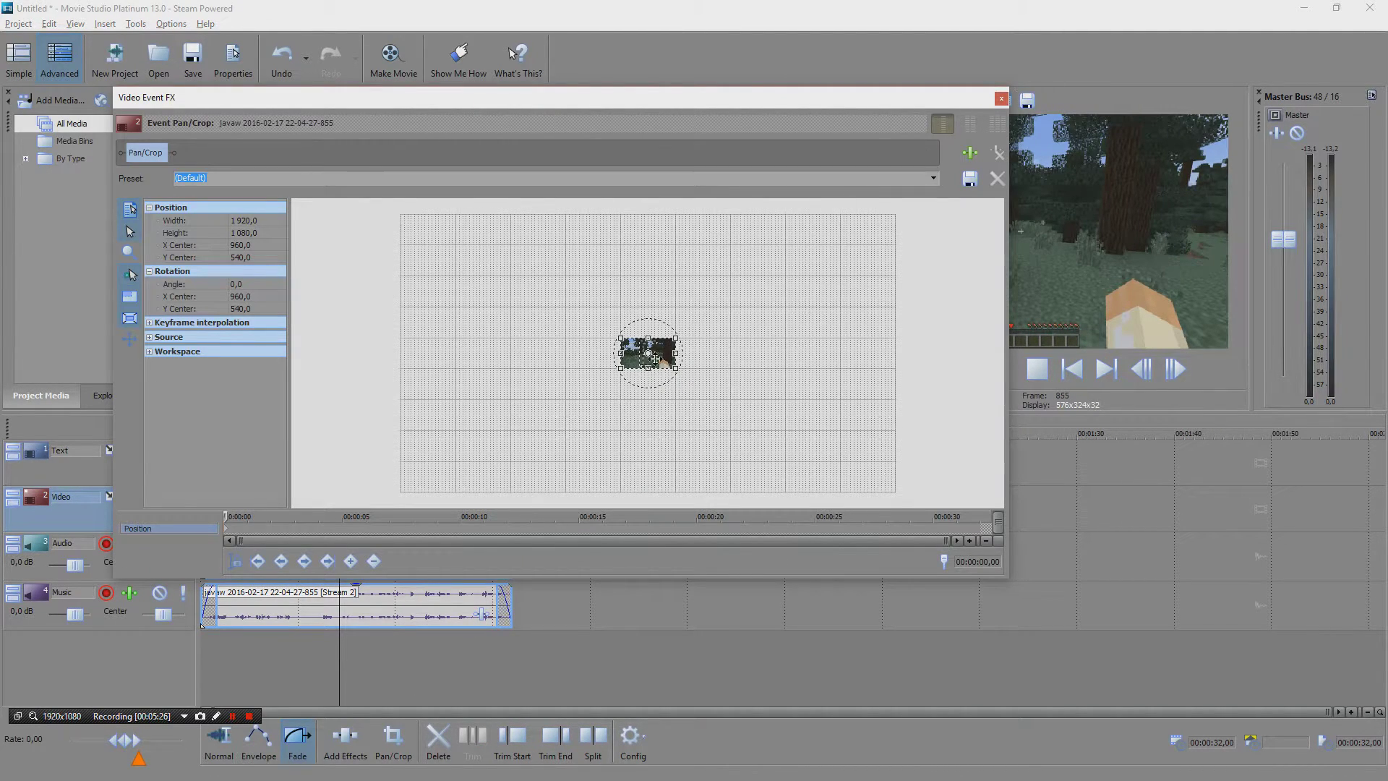
right_click(661, 350)
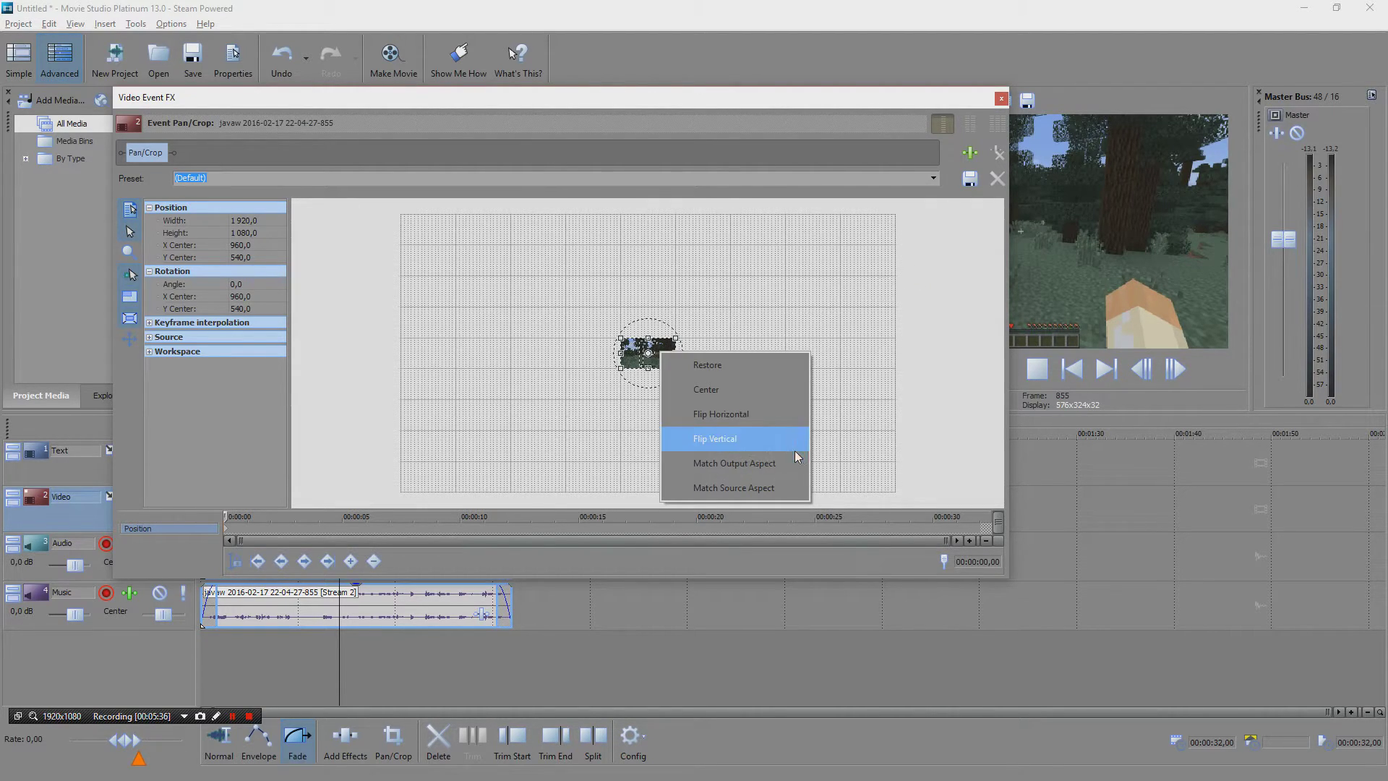
click(1001, 98)
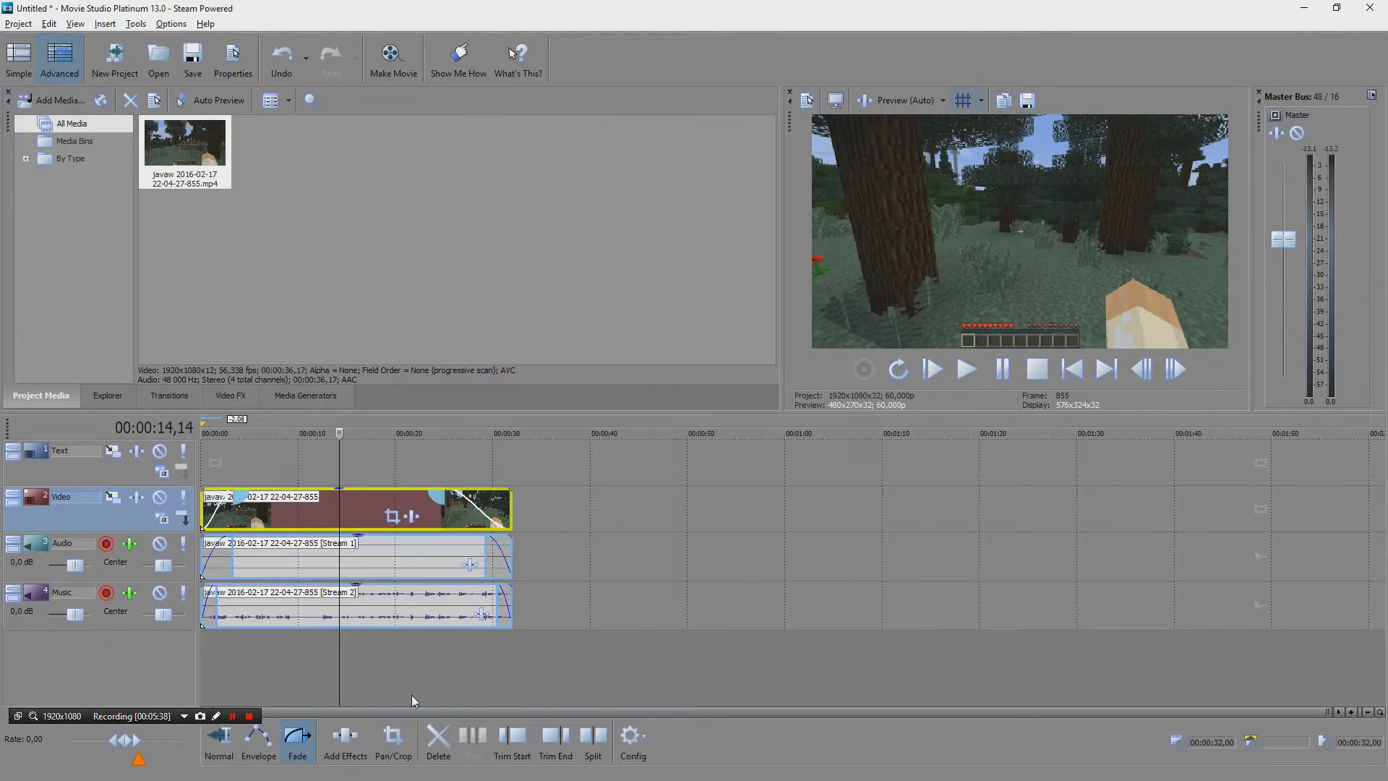
Move the playhead past the clip's end, then back to 00:00:21,09
click(687, 523)
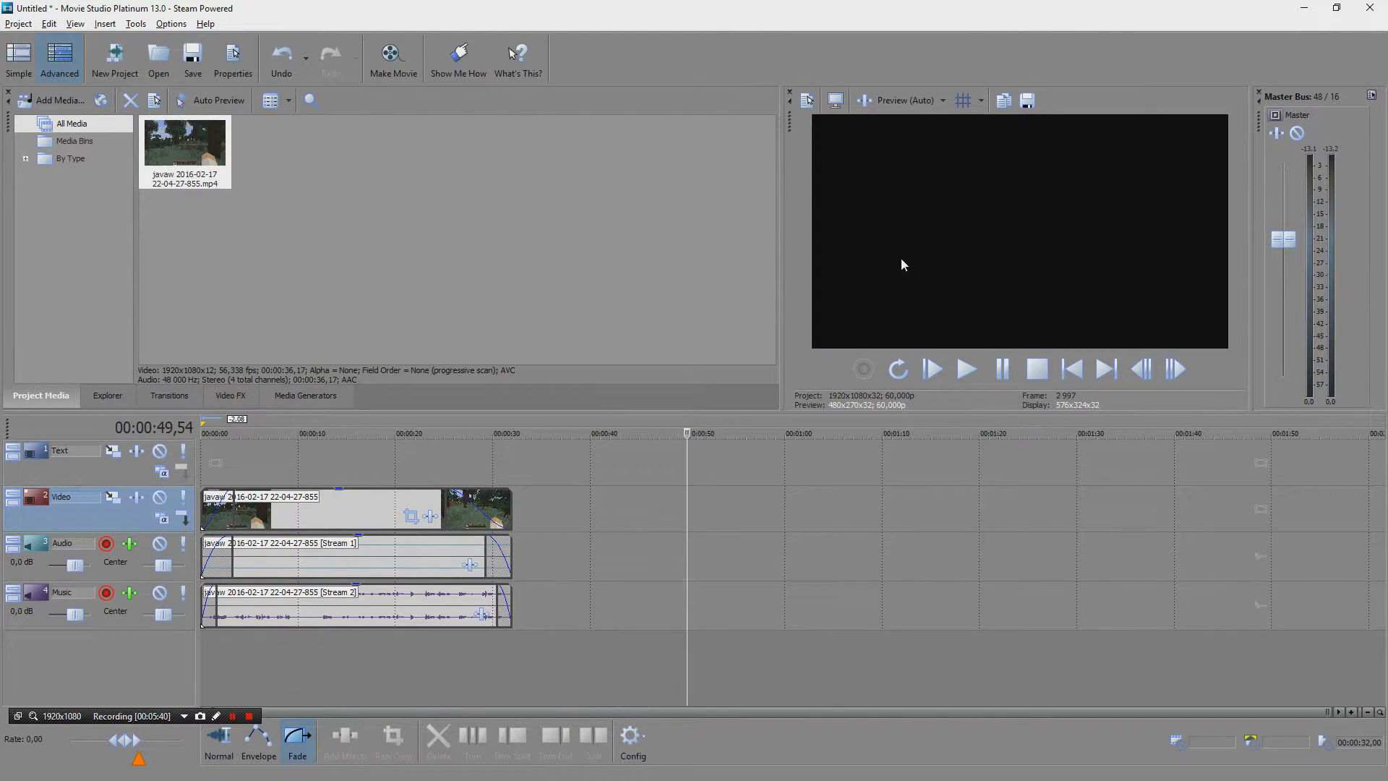
click(406, 473)
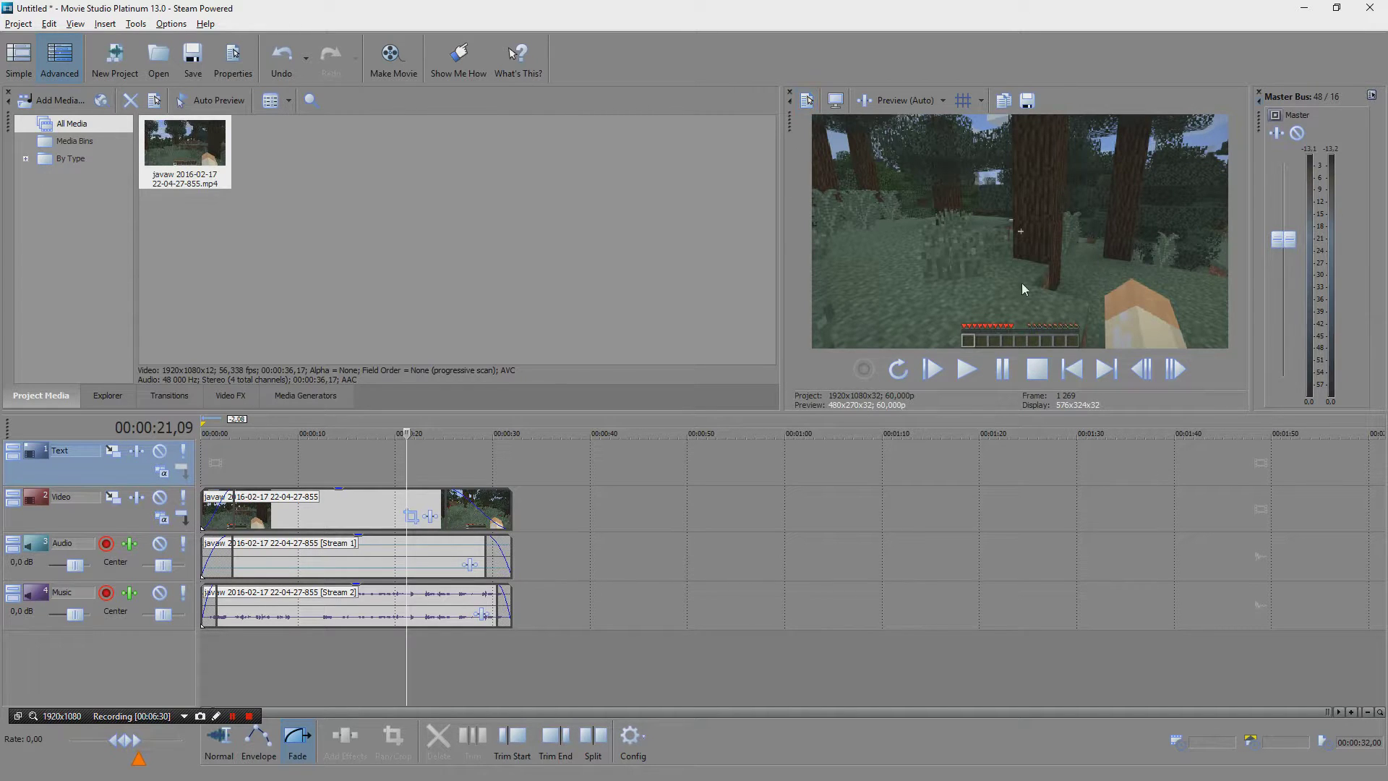
Open Project Properties and check the template list, keeping Custom 1920x1080 at 60 fps
click(808, 99)
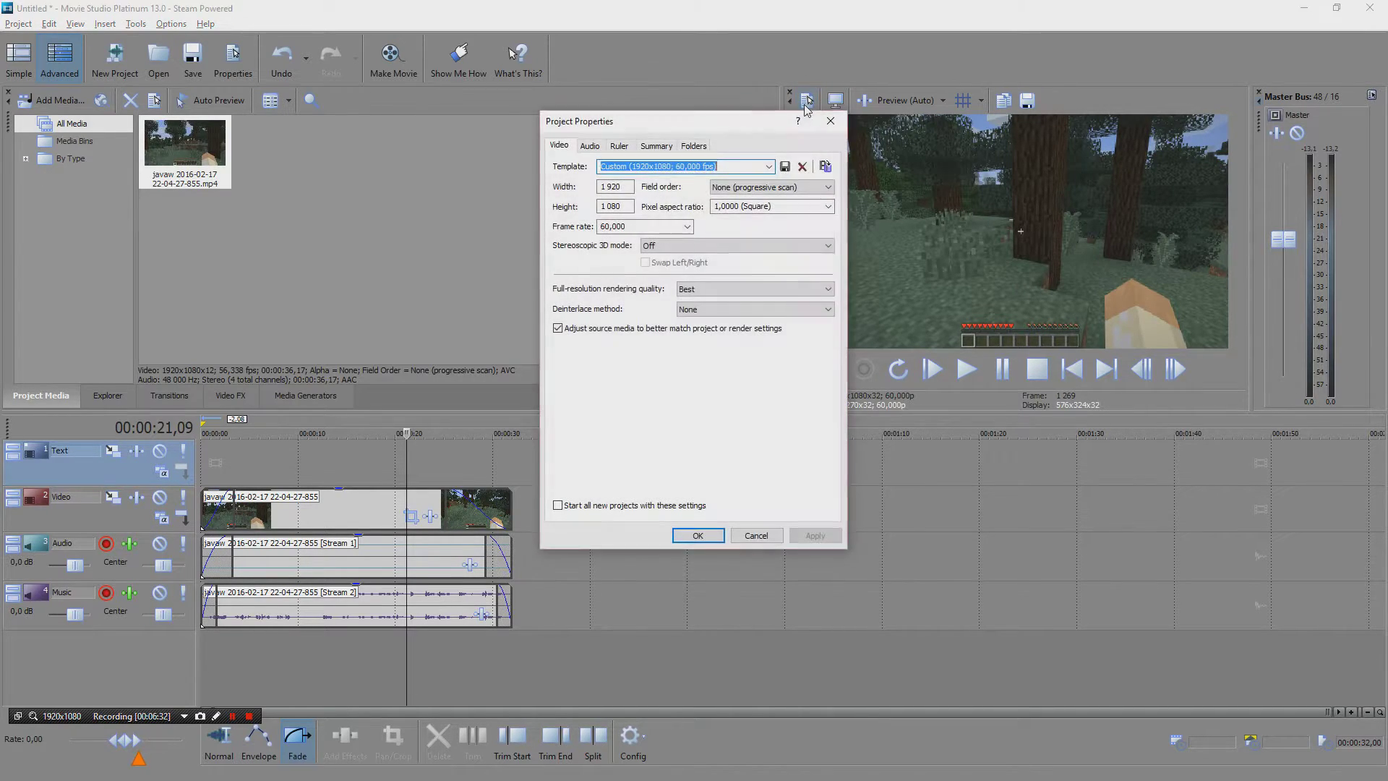
click(770, 167)
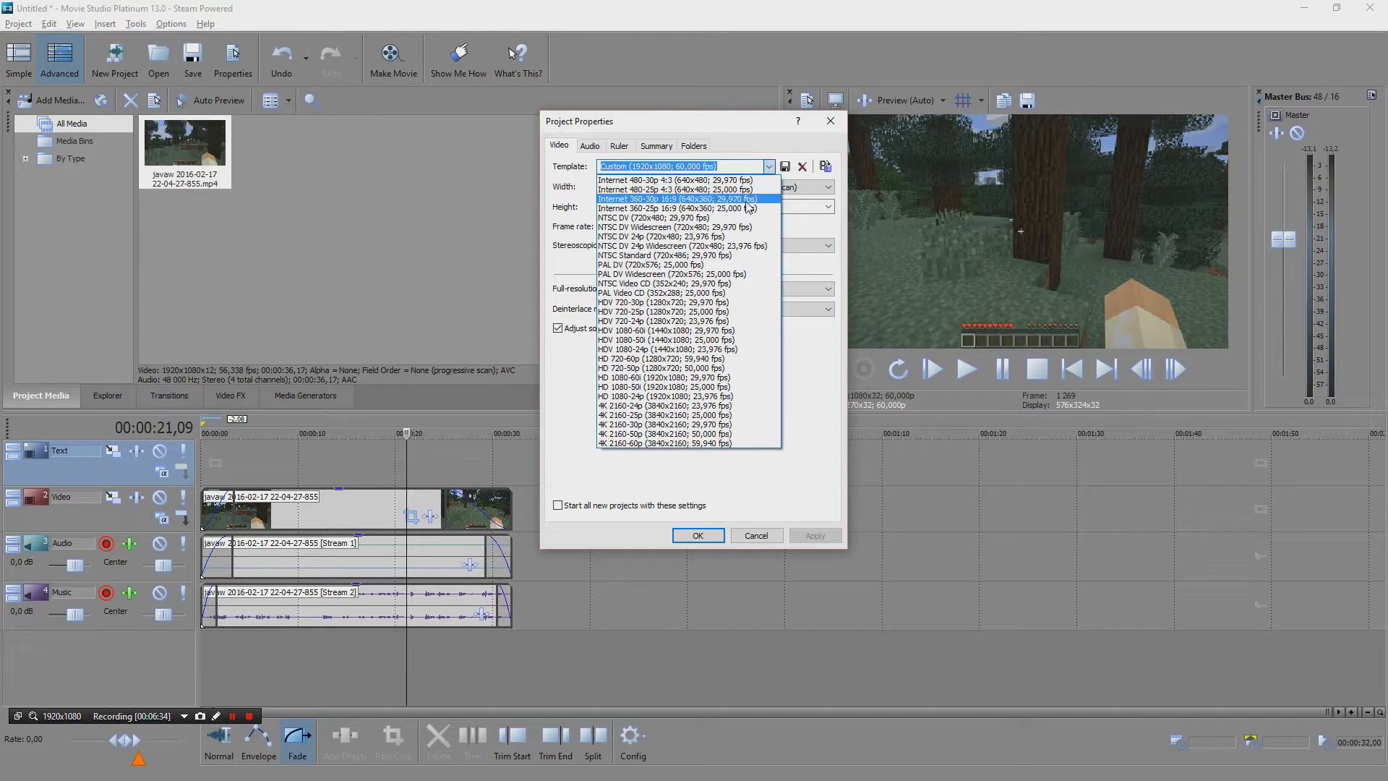
click(834, 414)
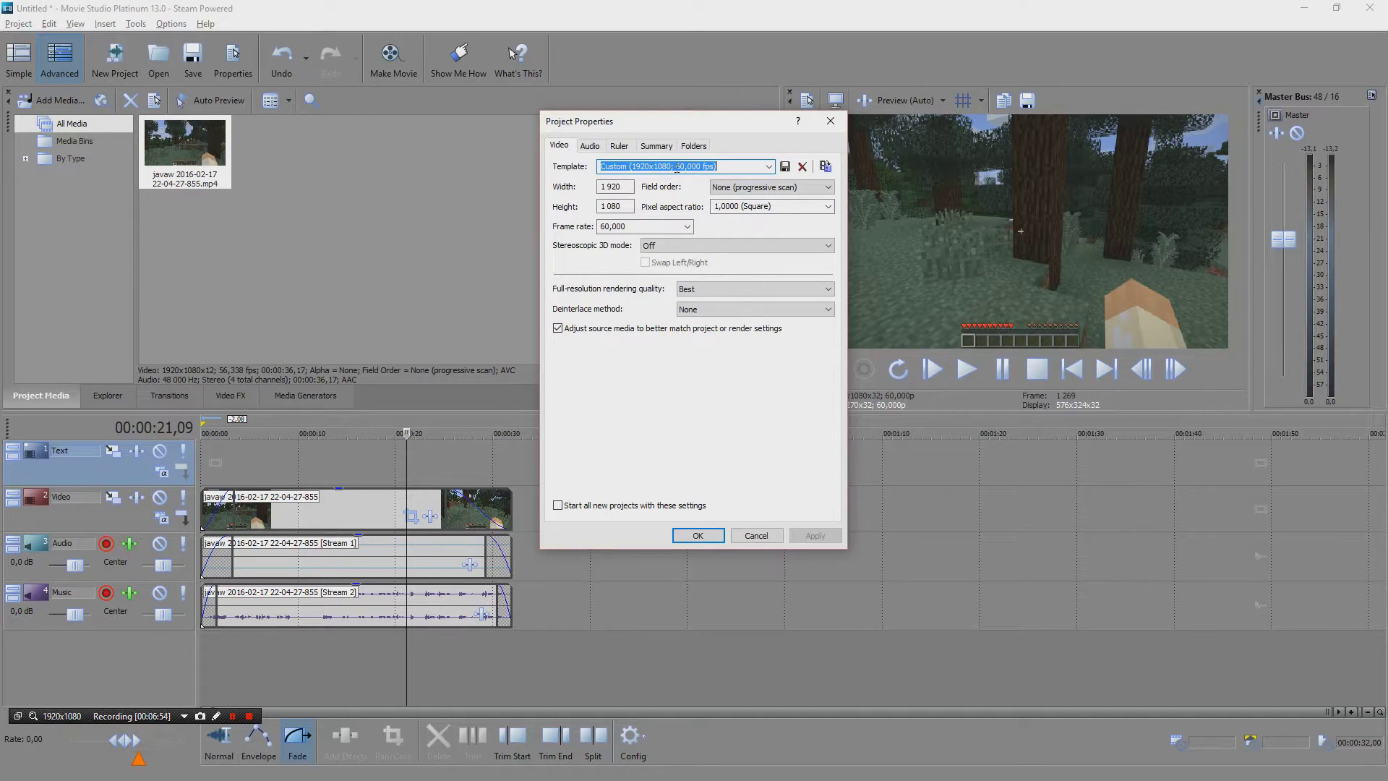
Dismiss Project Properties unchanged and move the Master Bus output fader up and back down
click(756, 535)
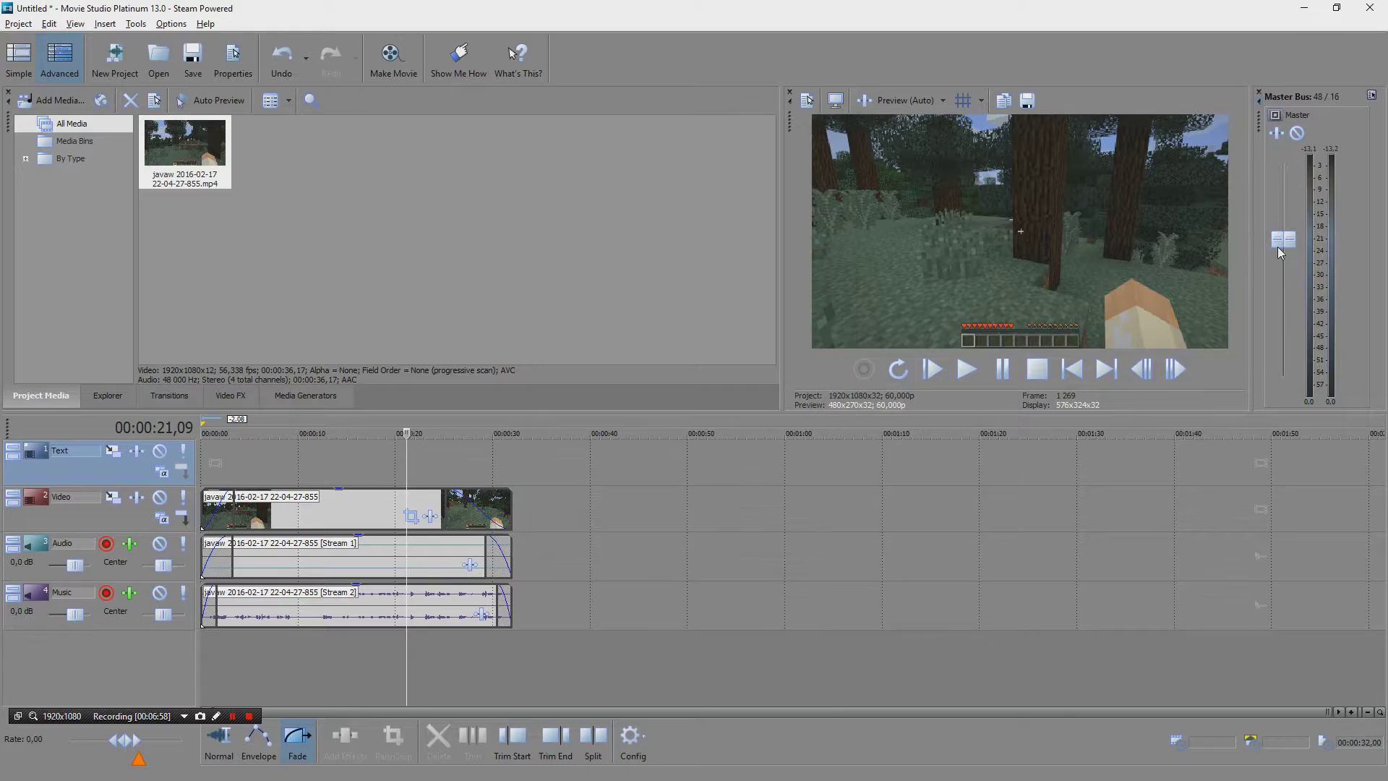
drag(1282, 249, 1290, 202)
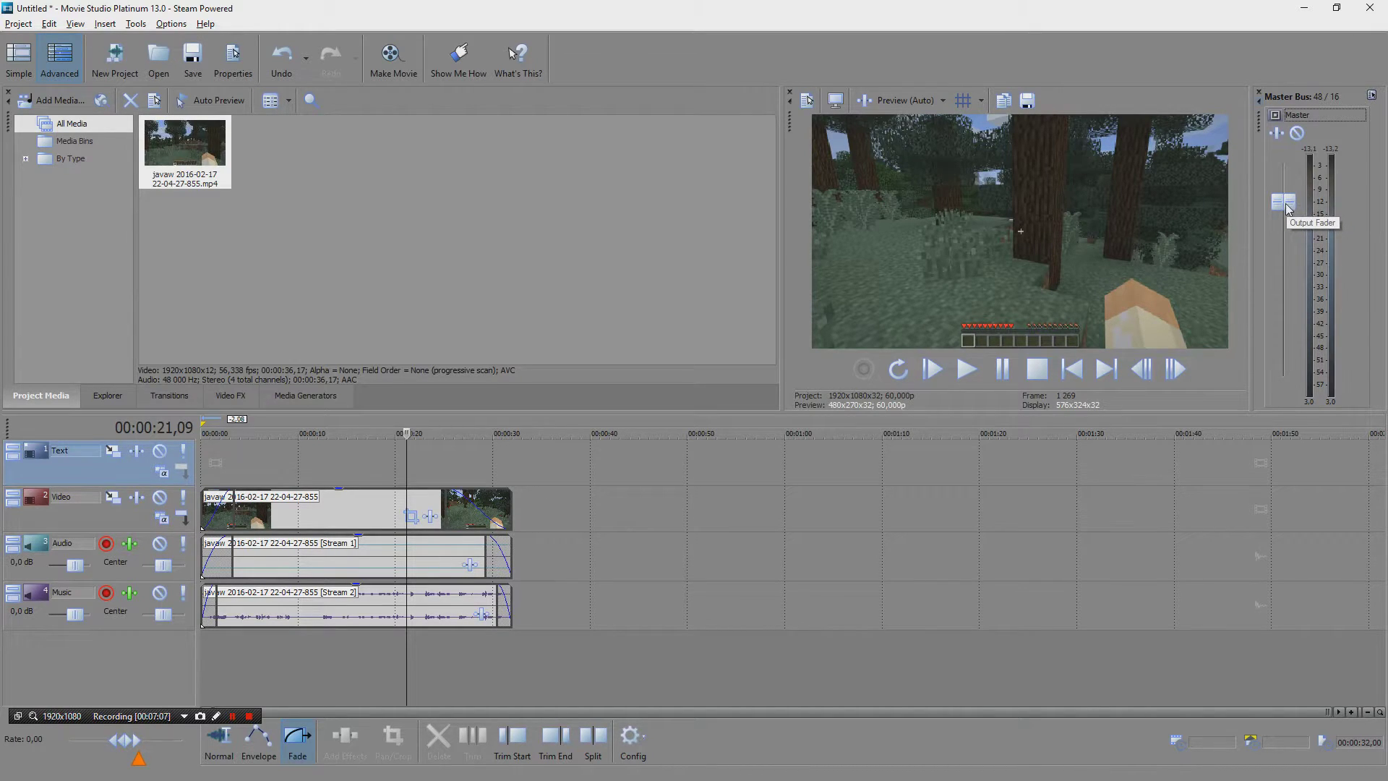
mouse_move(1288, 209)
mouse_down()
mouse_move(1290, 231)
mouse_move(1292, 205)
mouse_up()
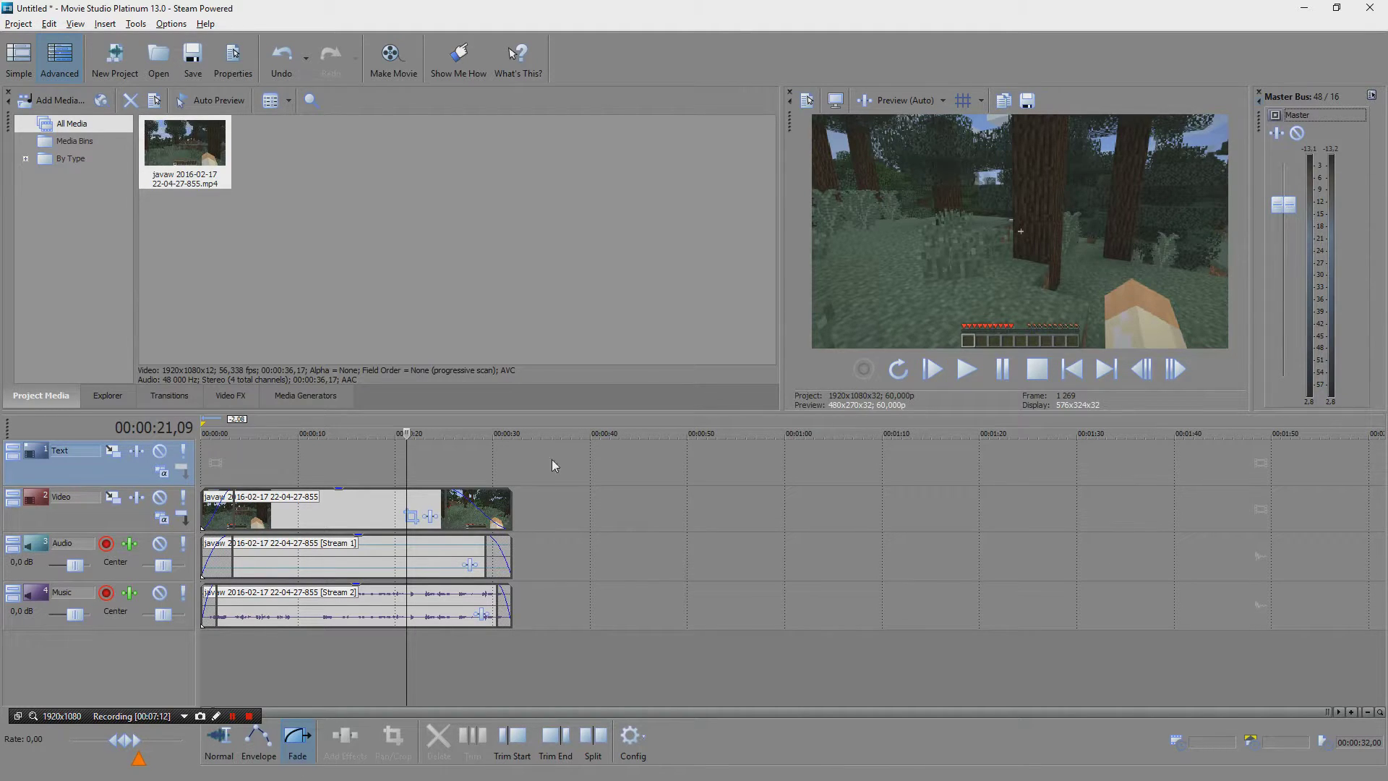
Preview the clip from about 00:00:23 to 00:00:27, nudging the master level up slightly
click(427, 655)
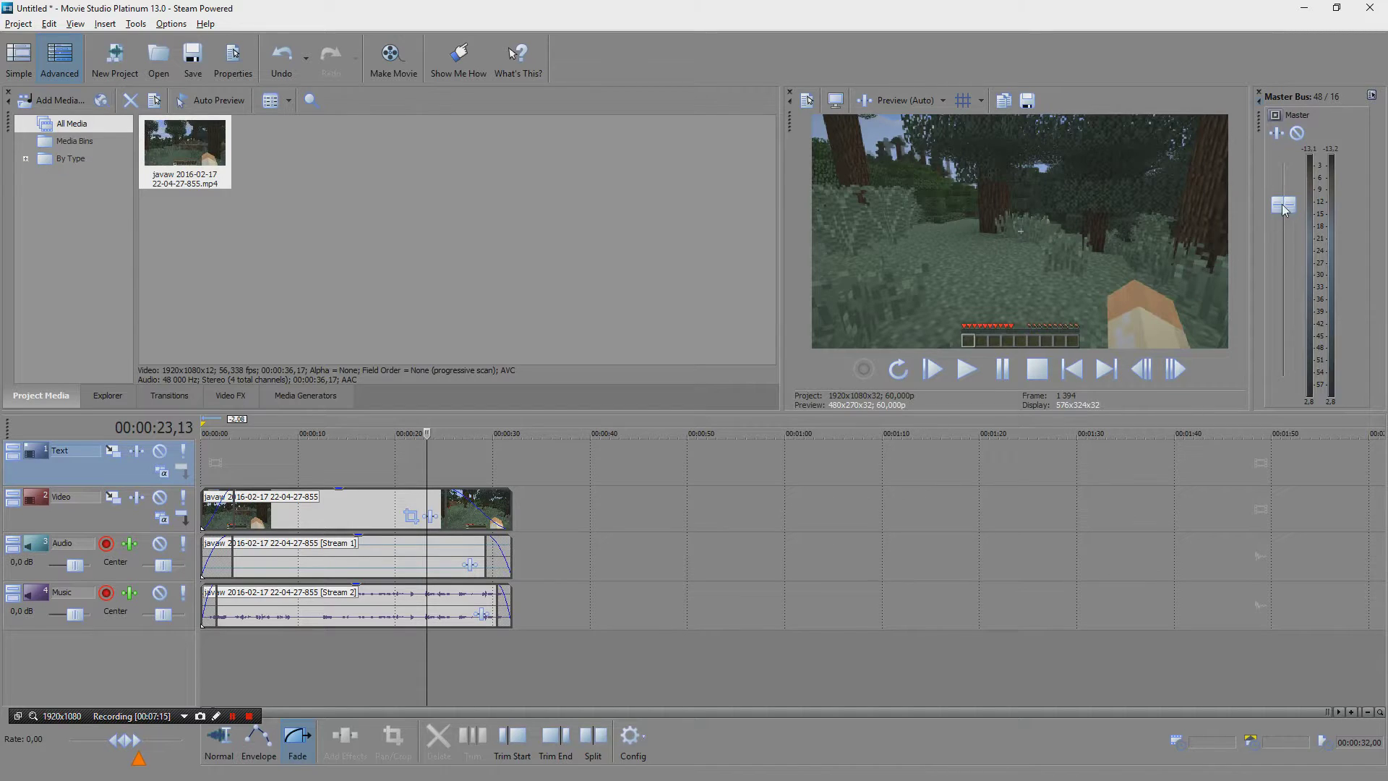
key(space)
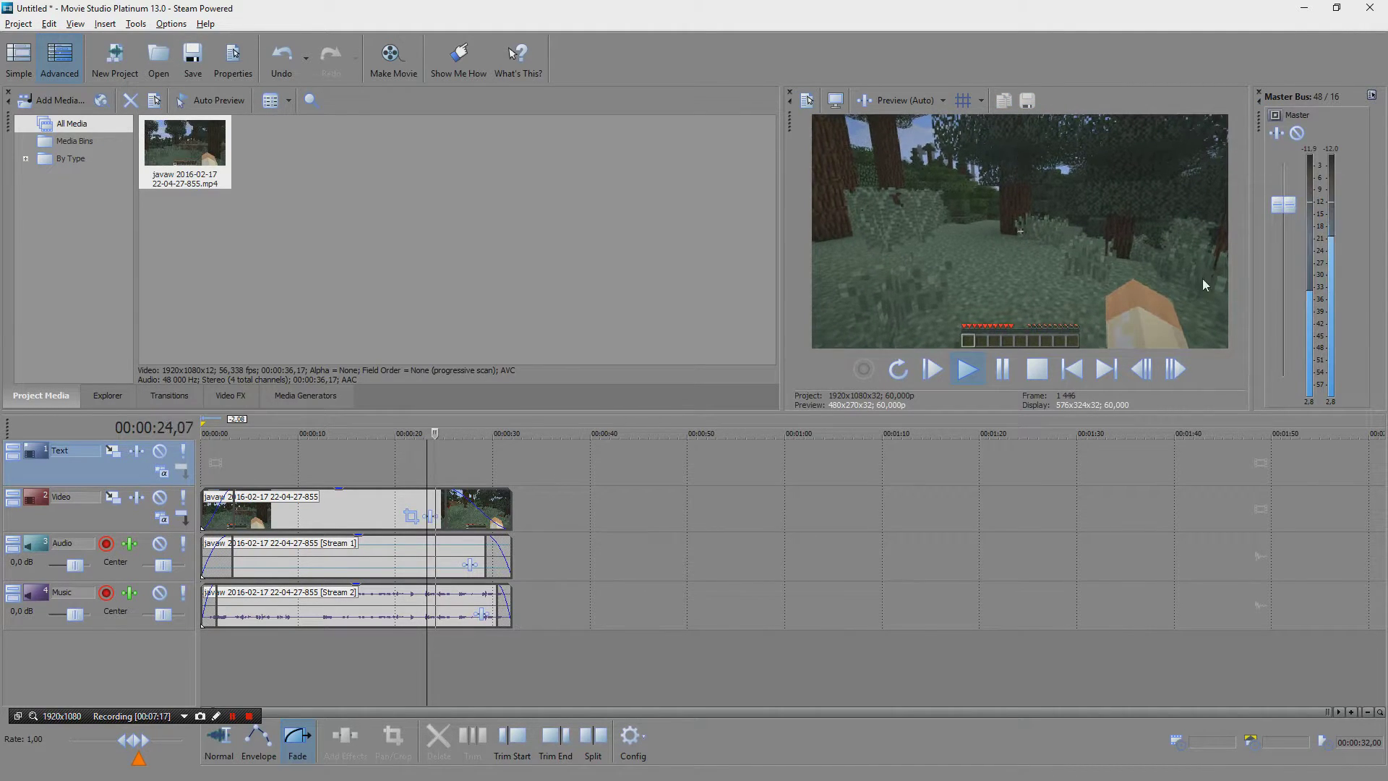
mouse_move(1284, 206)
mouse_down()
mouse_move(1286, 271)
mouse_move(1284, 202)
mouse_up()
key(space)
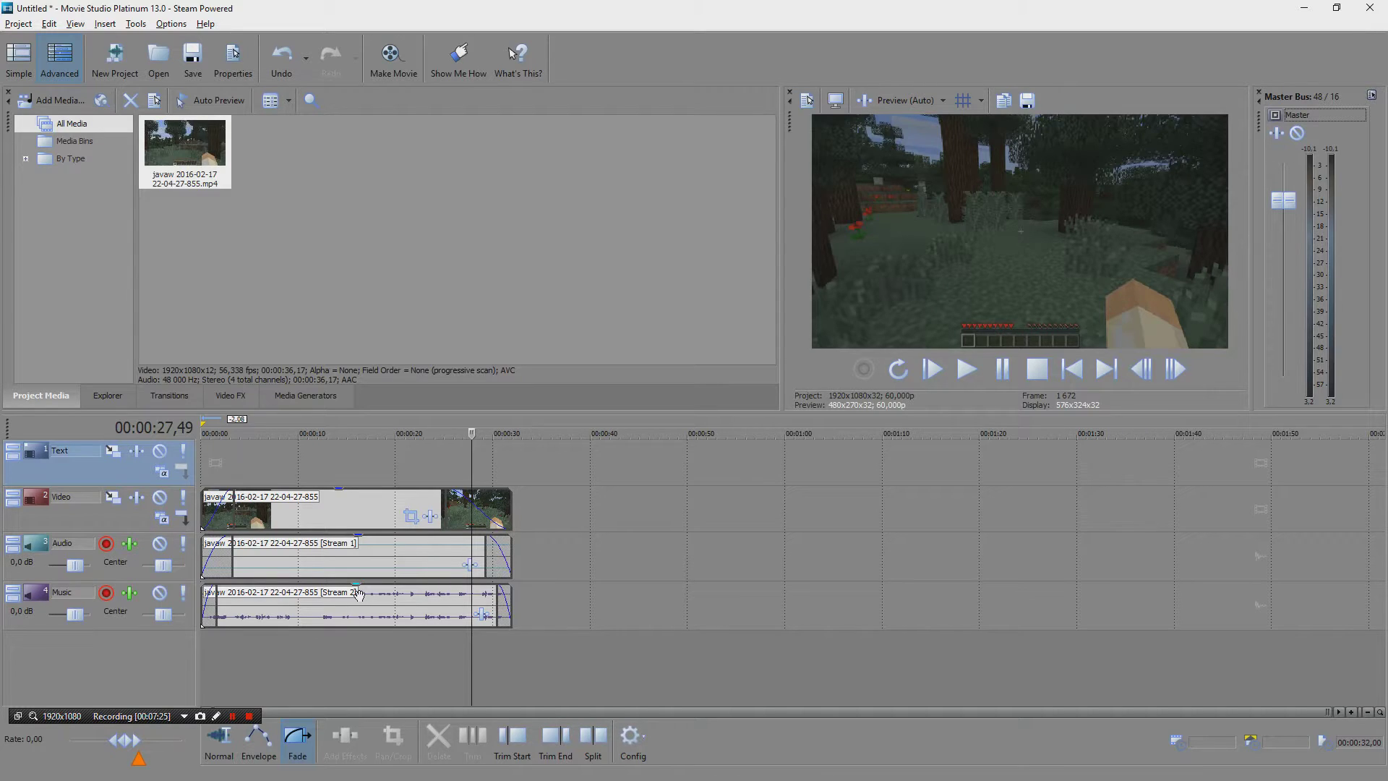
Start Make Movie to the hard drive, open Advanced options, and select MainConcept AVC/AAC
click(391, 58)
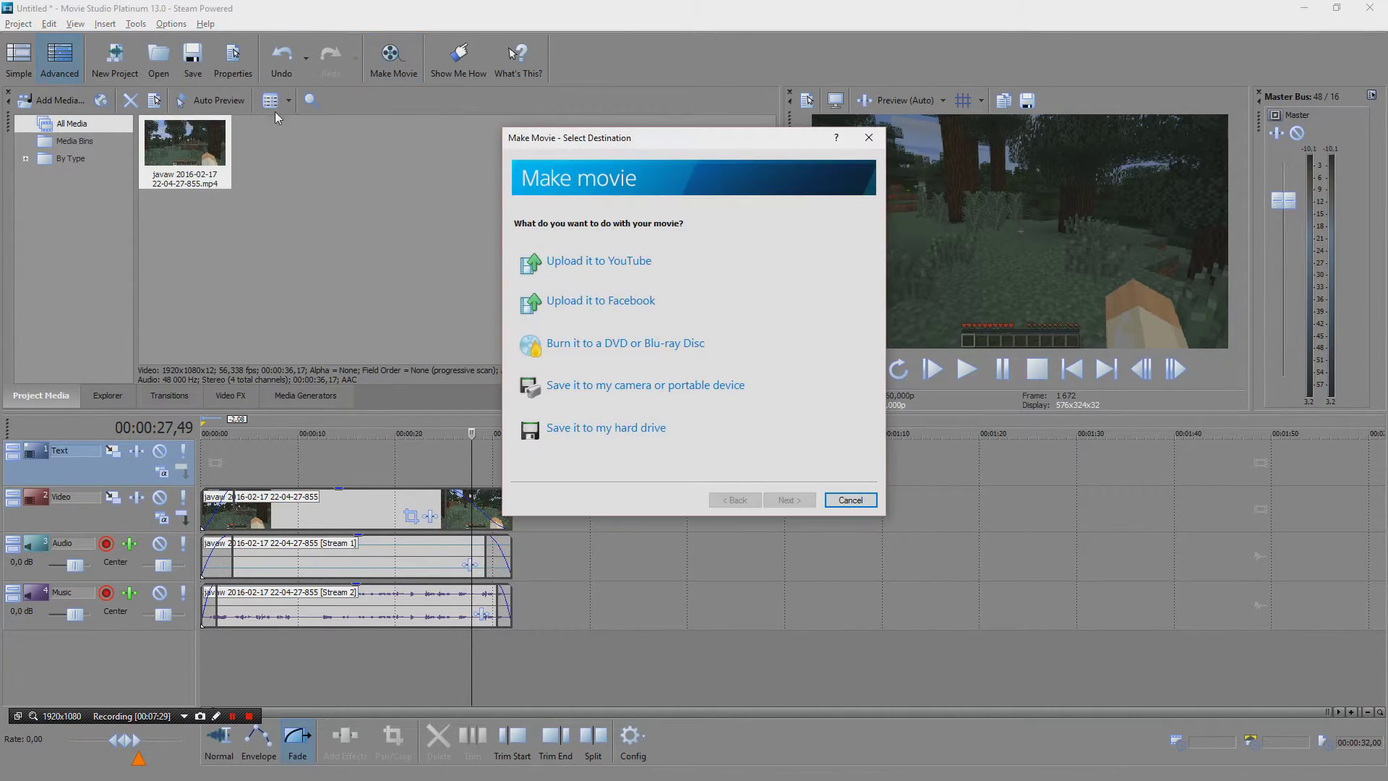
click(598, 436)
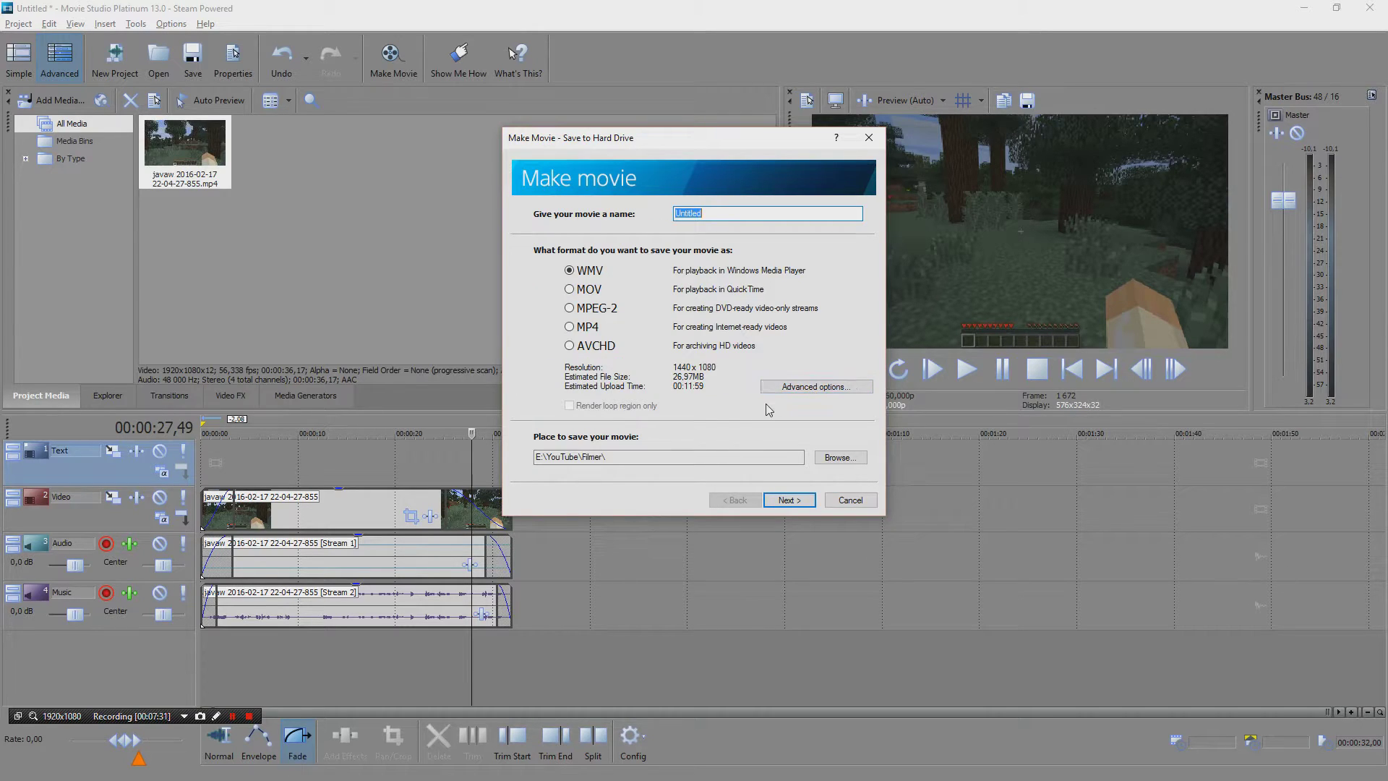
click(815, 386)
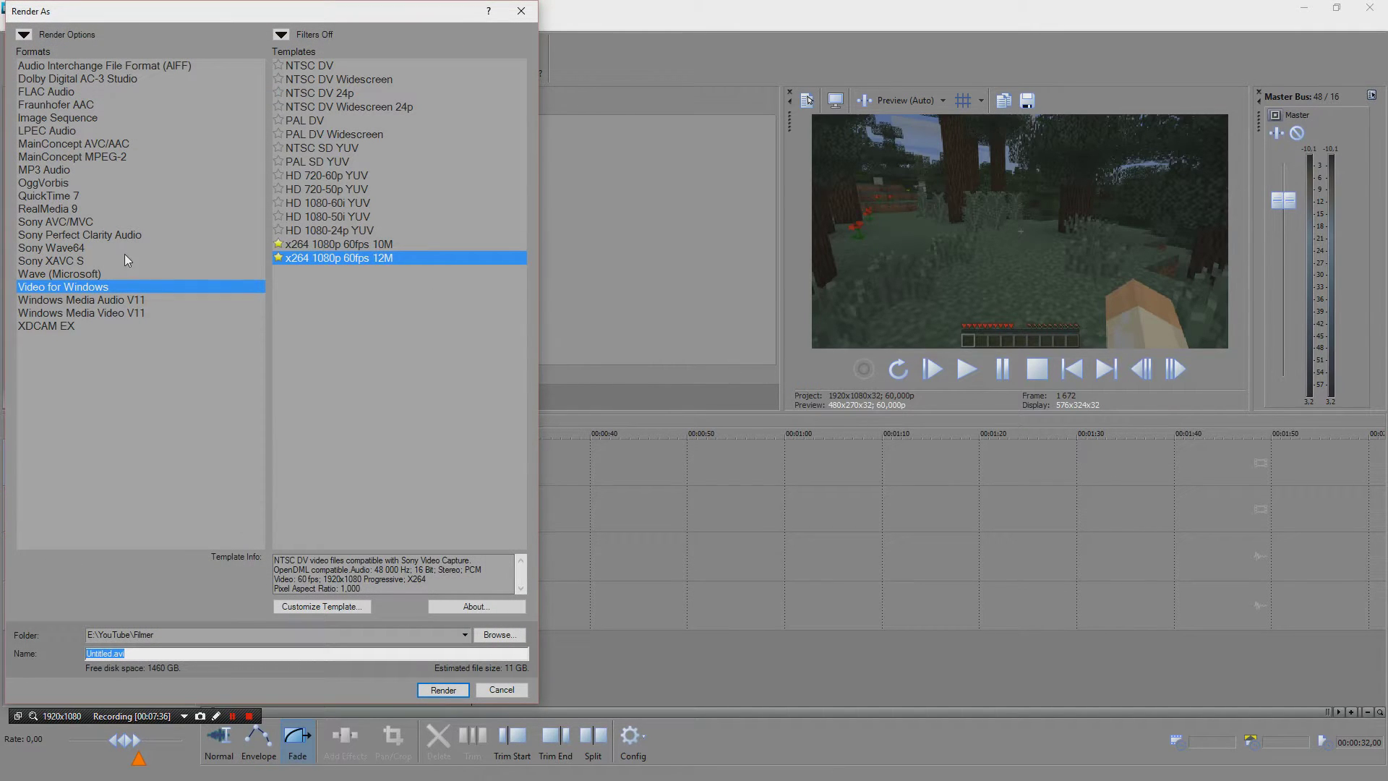
click(96, 143)
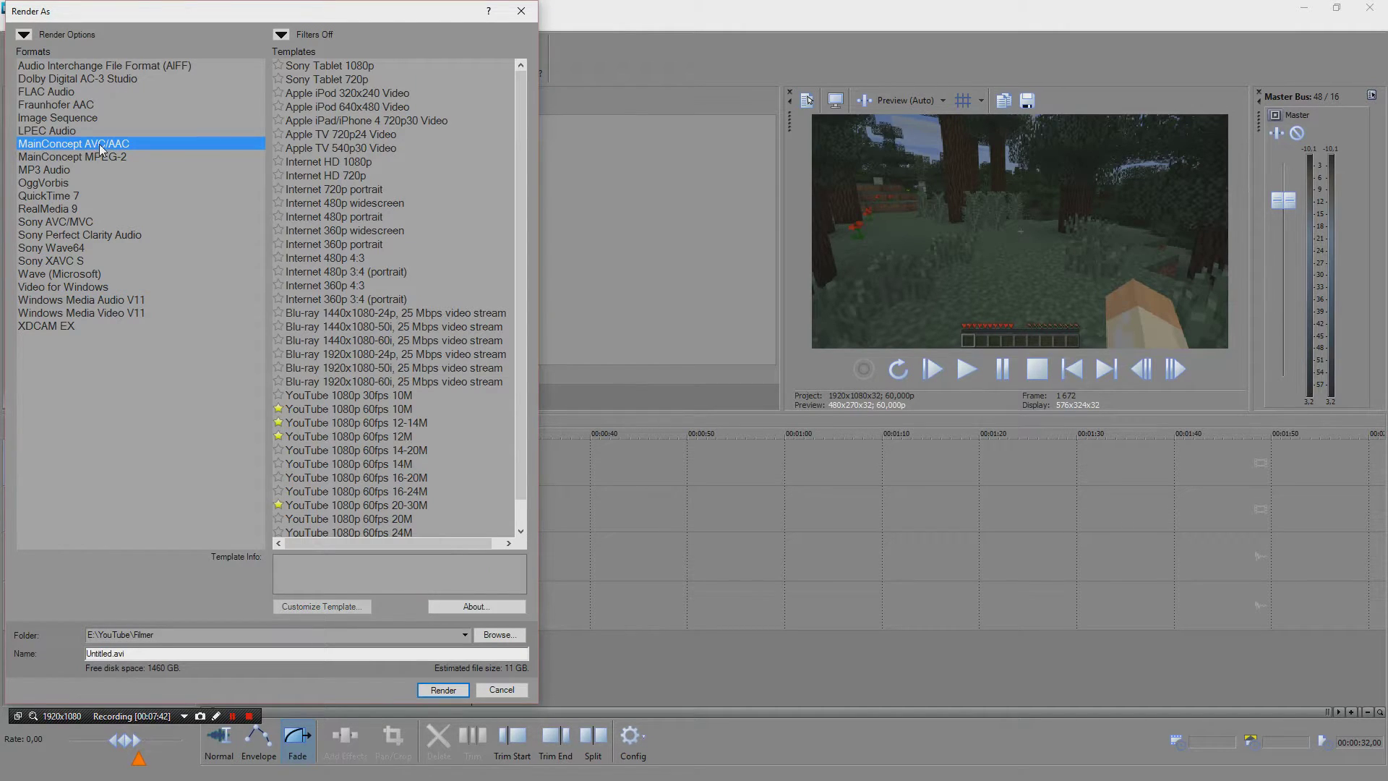
Scroll the MainConcept AVC/AAC templates list down to the bottom
drag(518, 214, 513, 310)
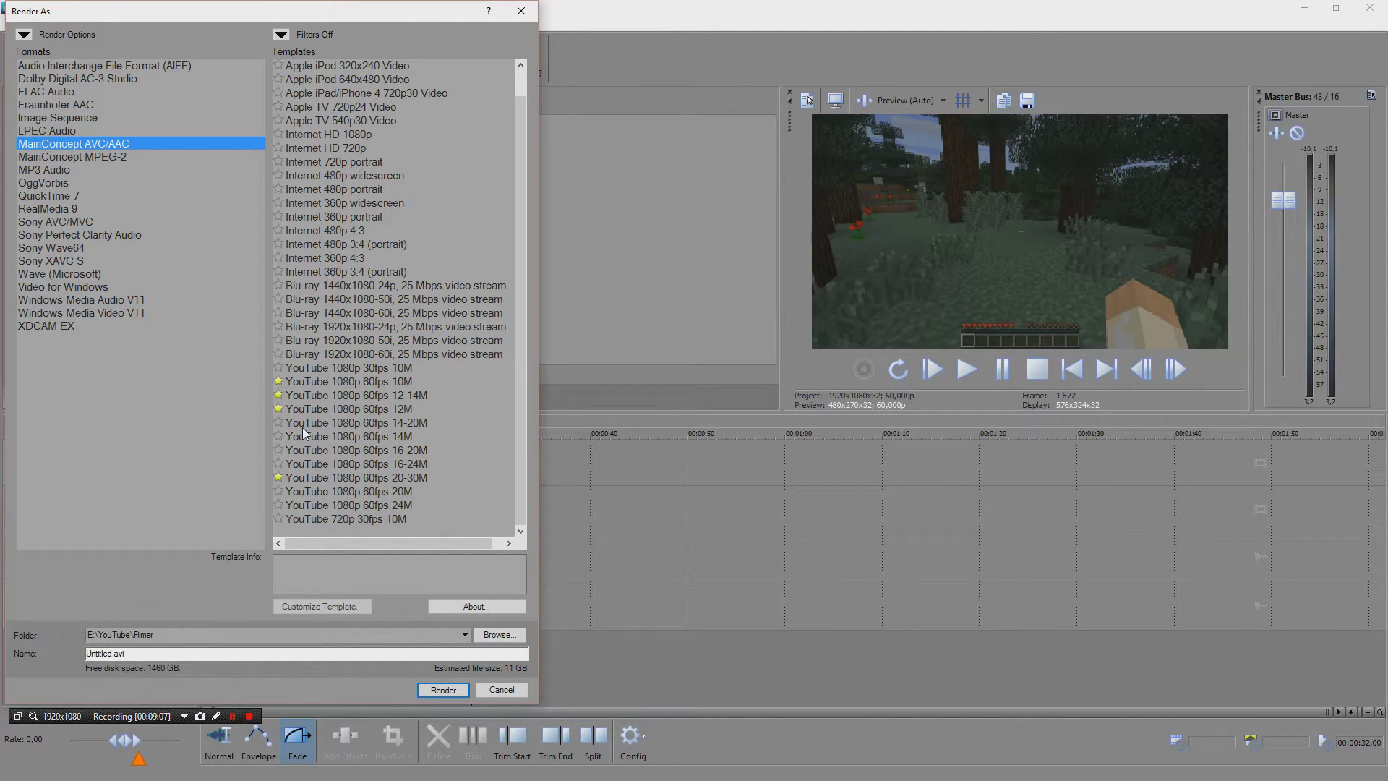
Compare the YouTube 1080p 60fps 12-14M and 20-30M templates, ending on 12-14M
click(372, 409)
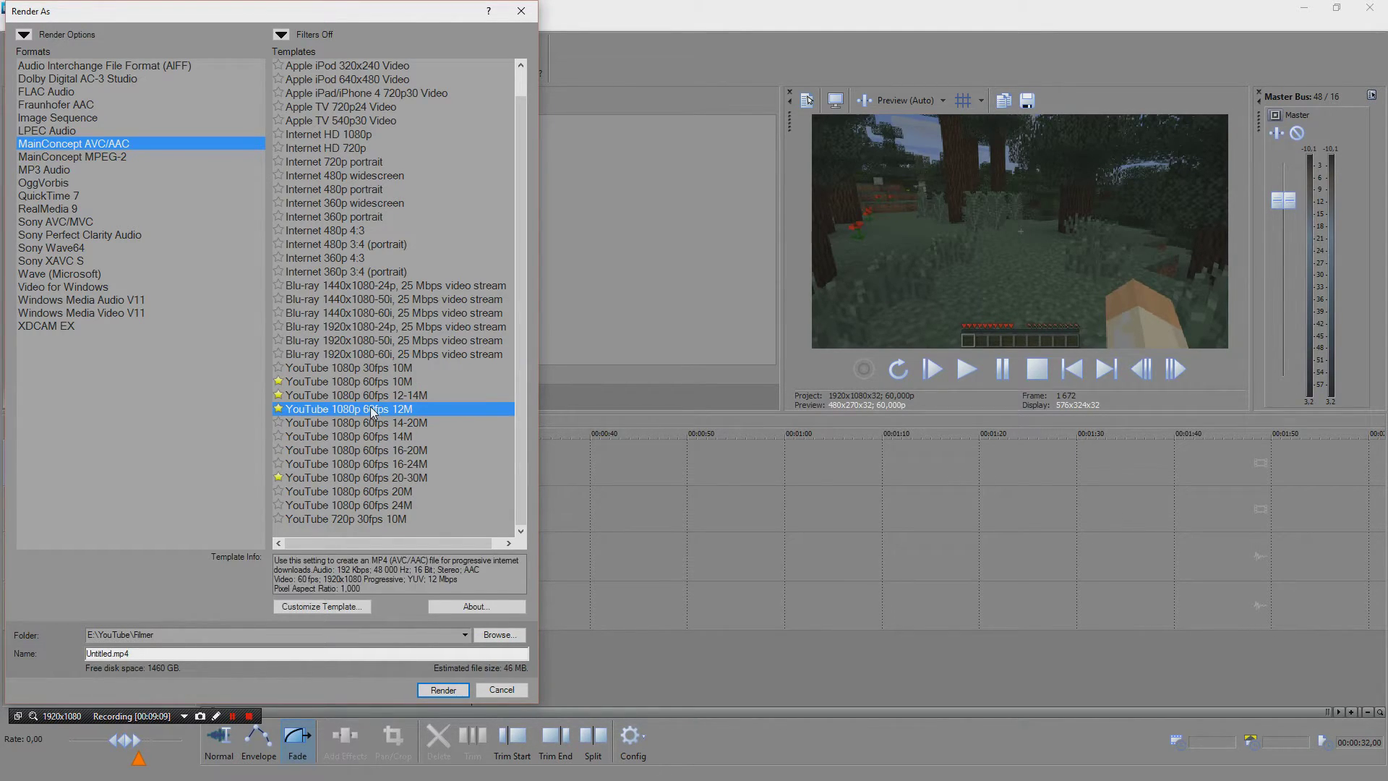
click(383, 396)
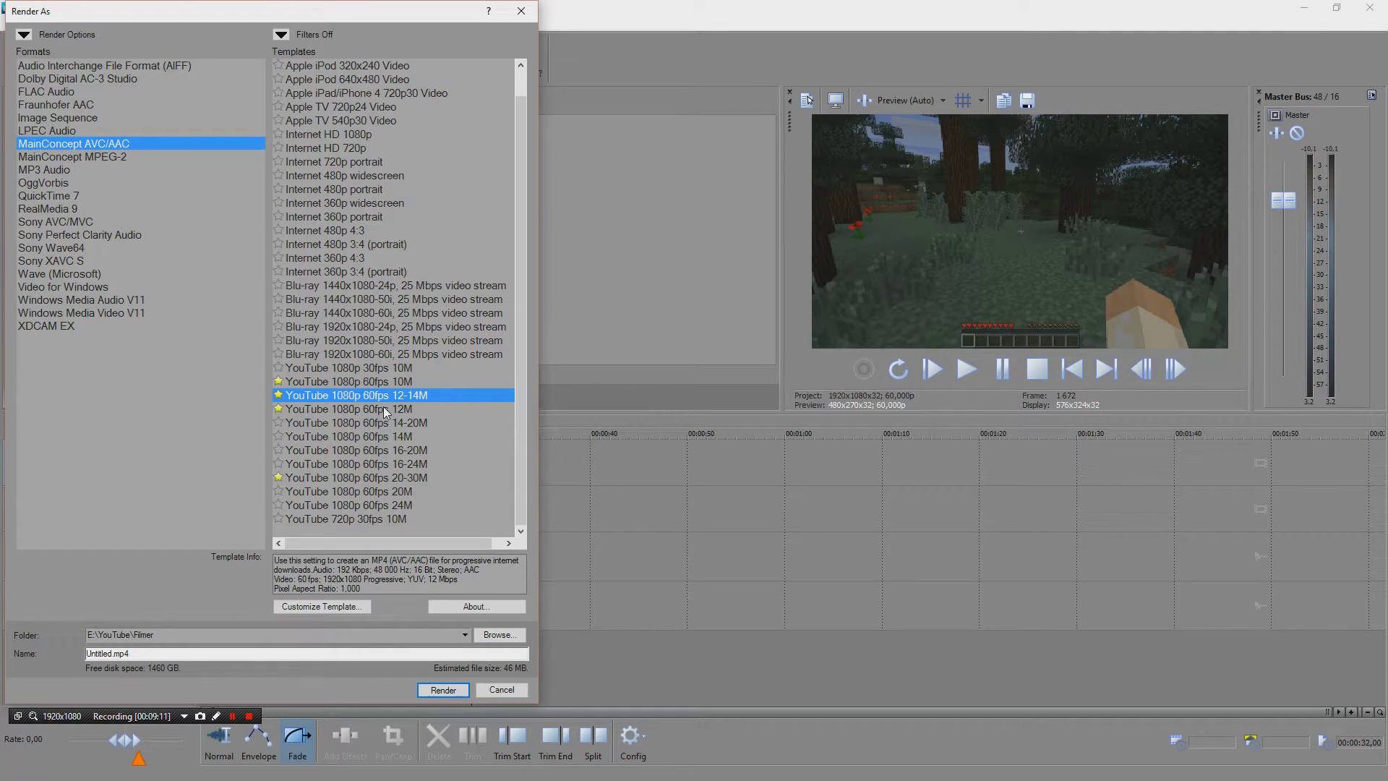
click(394, 478)
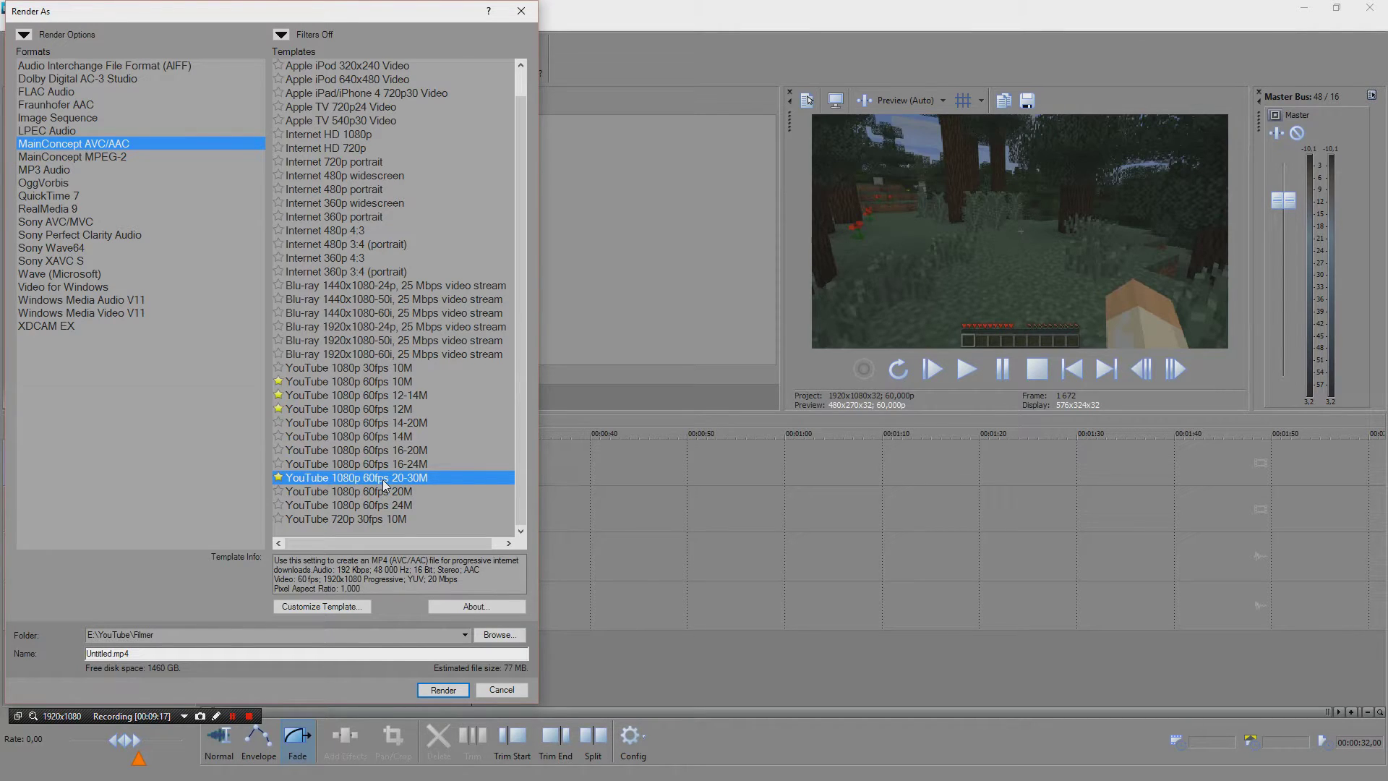
click(382, 396)
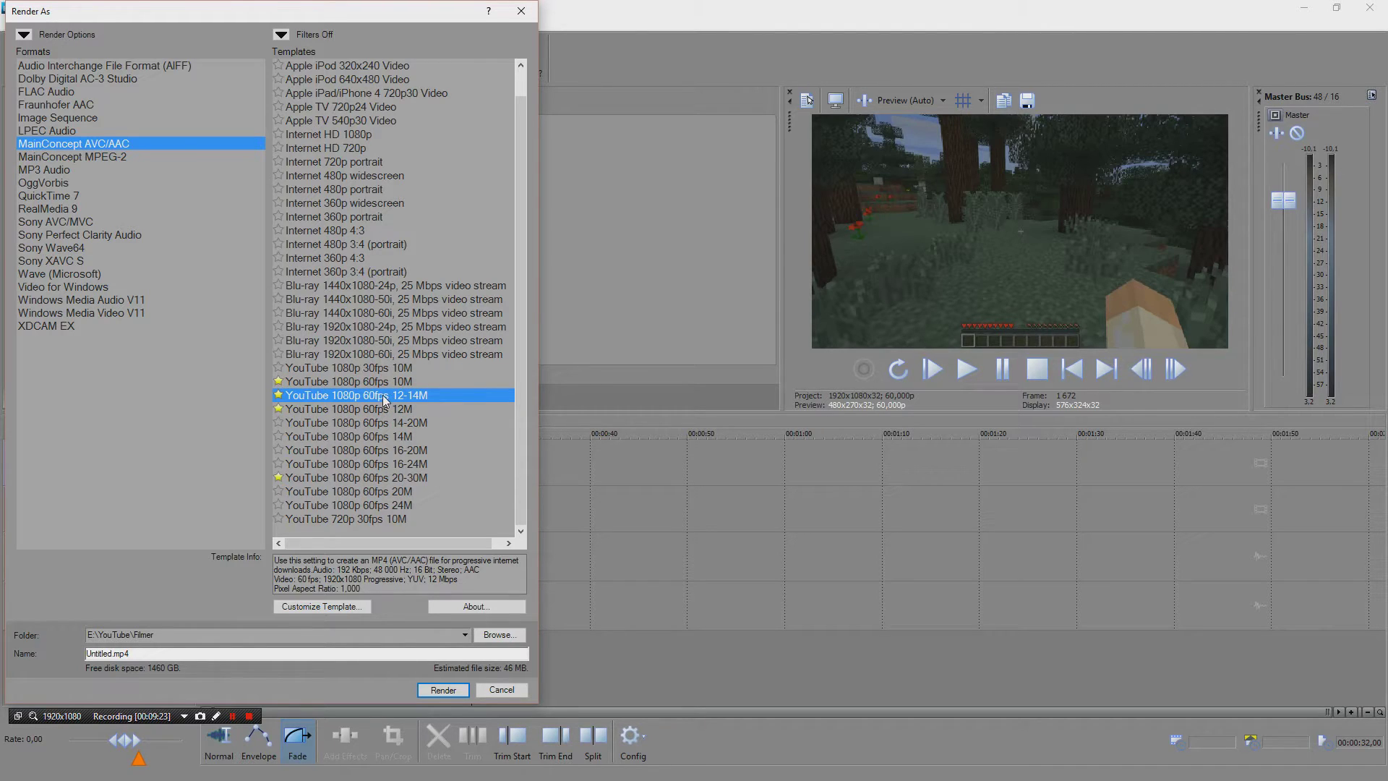
Open the 12-14M template's Custom Settings, move the dialog aside, and leave Profile at High
click(322, 607)
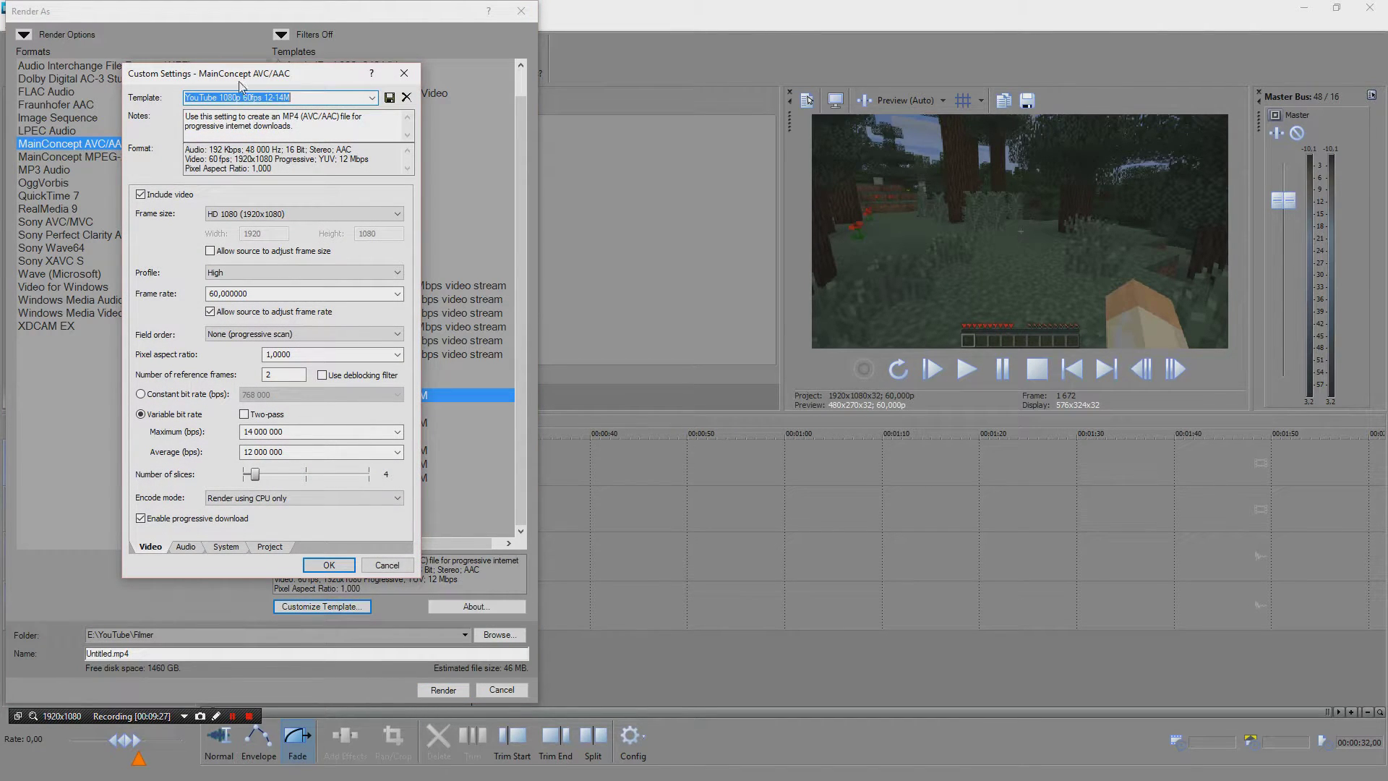
drag(240, 77, 667, 104)
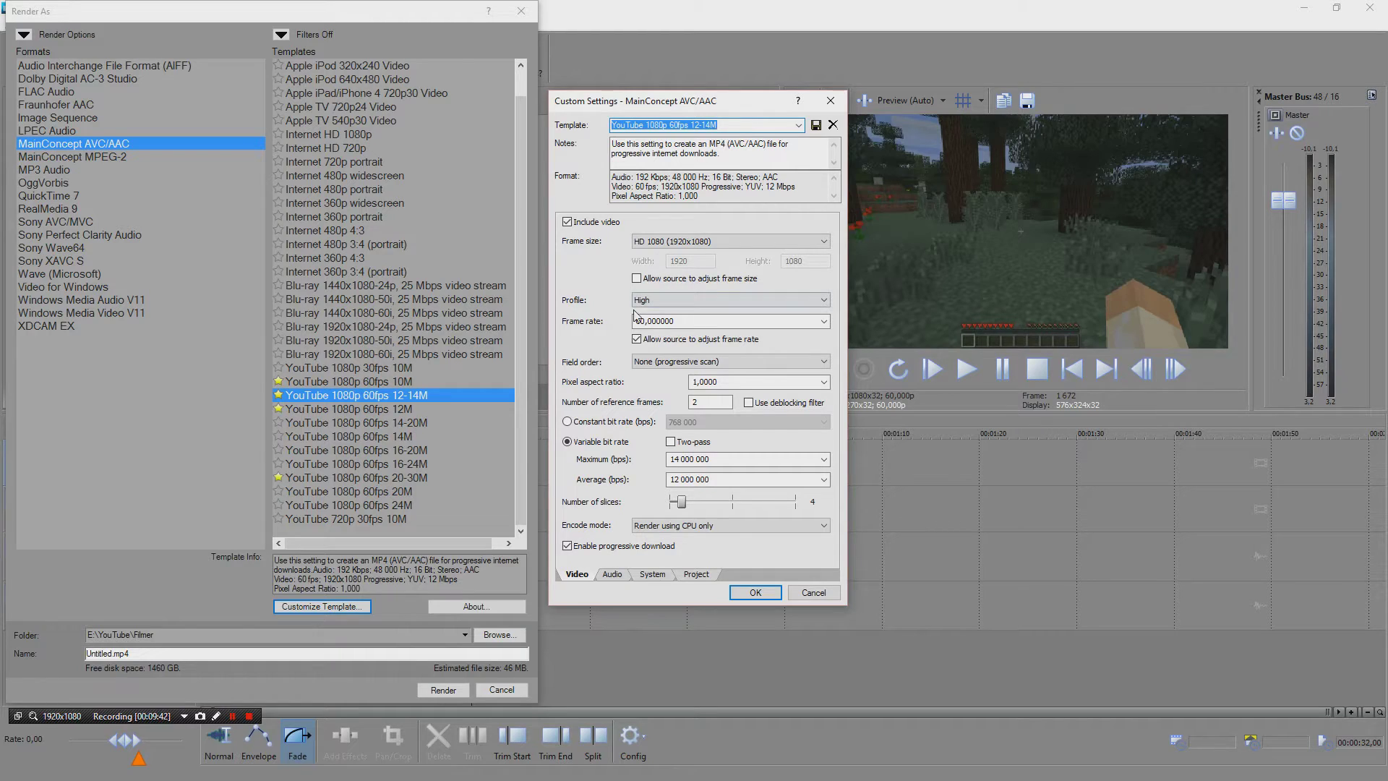
click(679, 299)
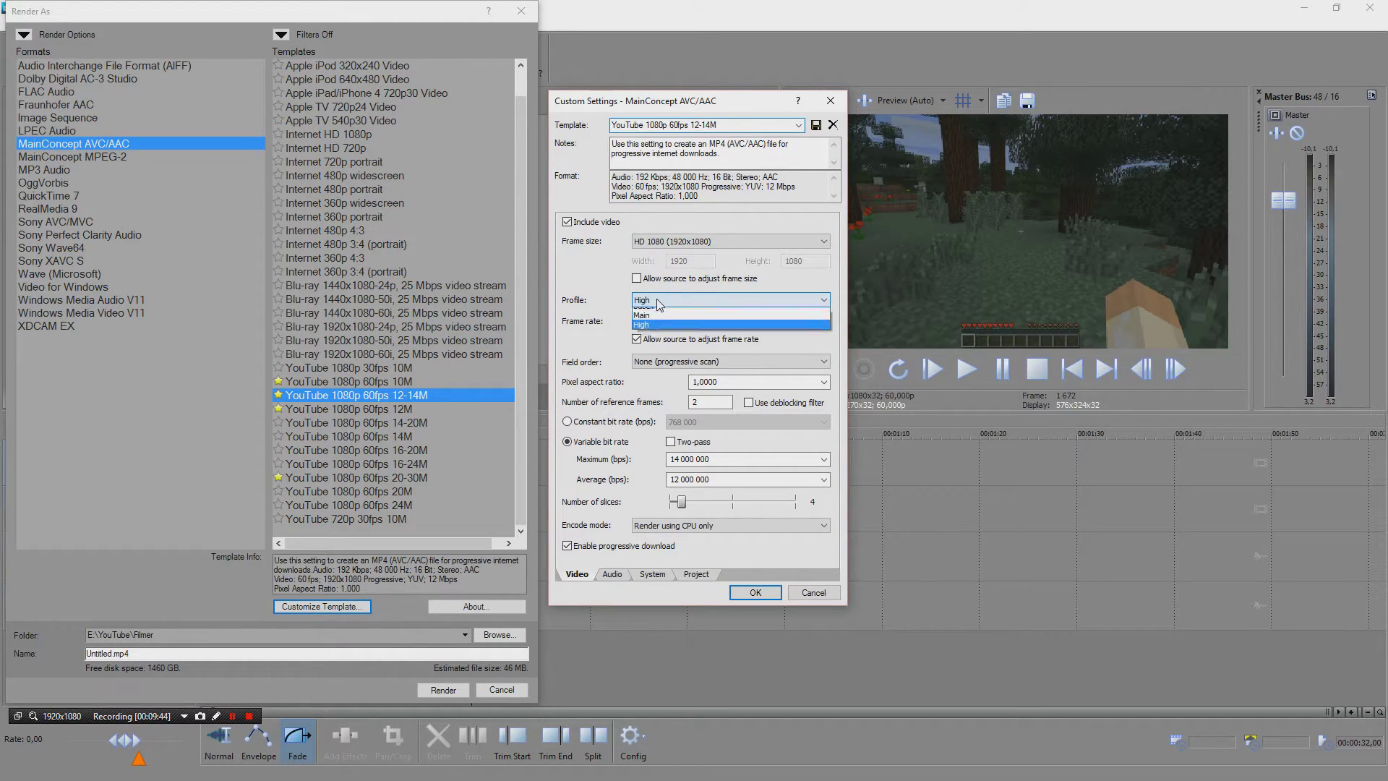
click(688, 298)
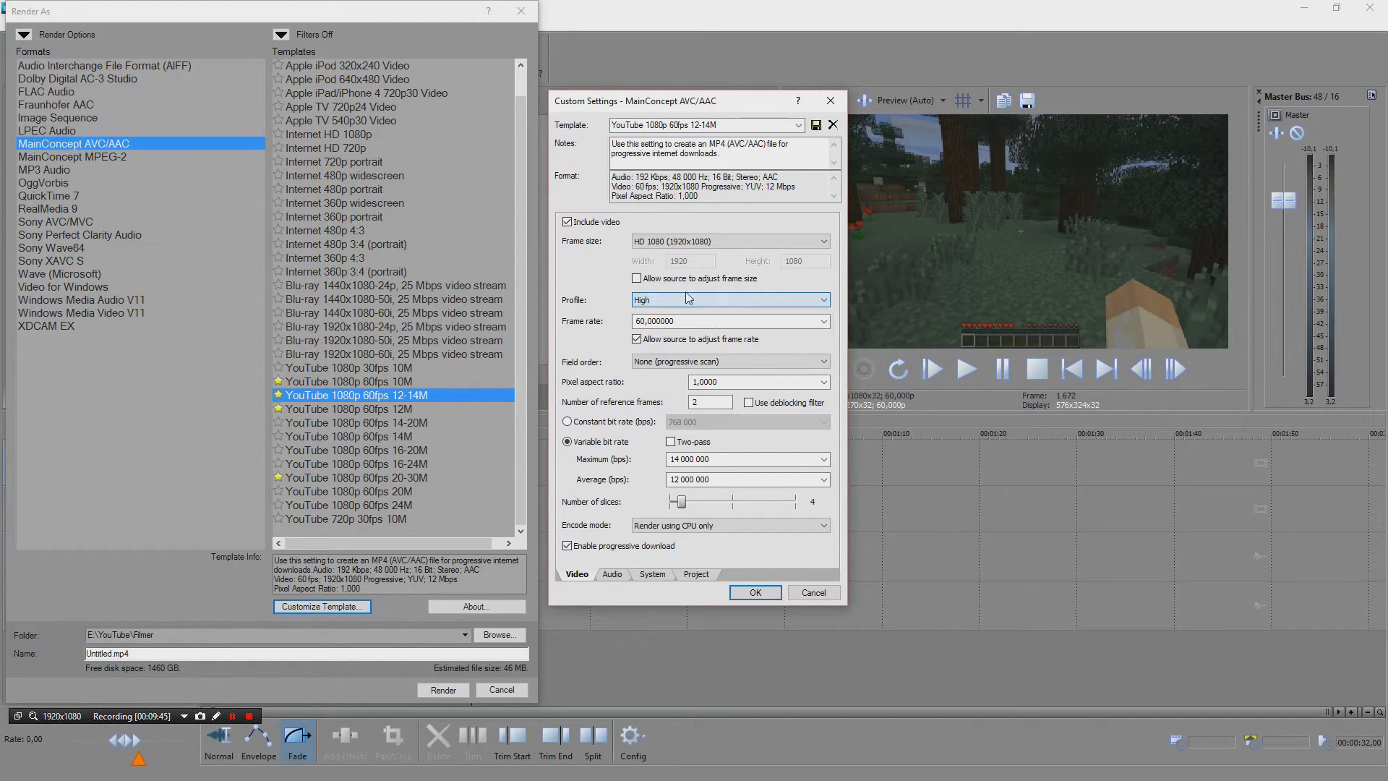
click(681, 463)
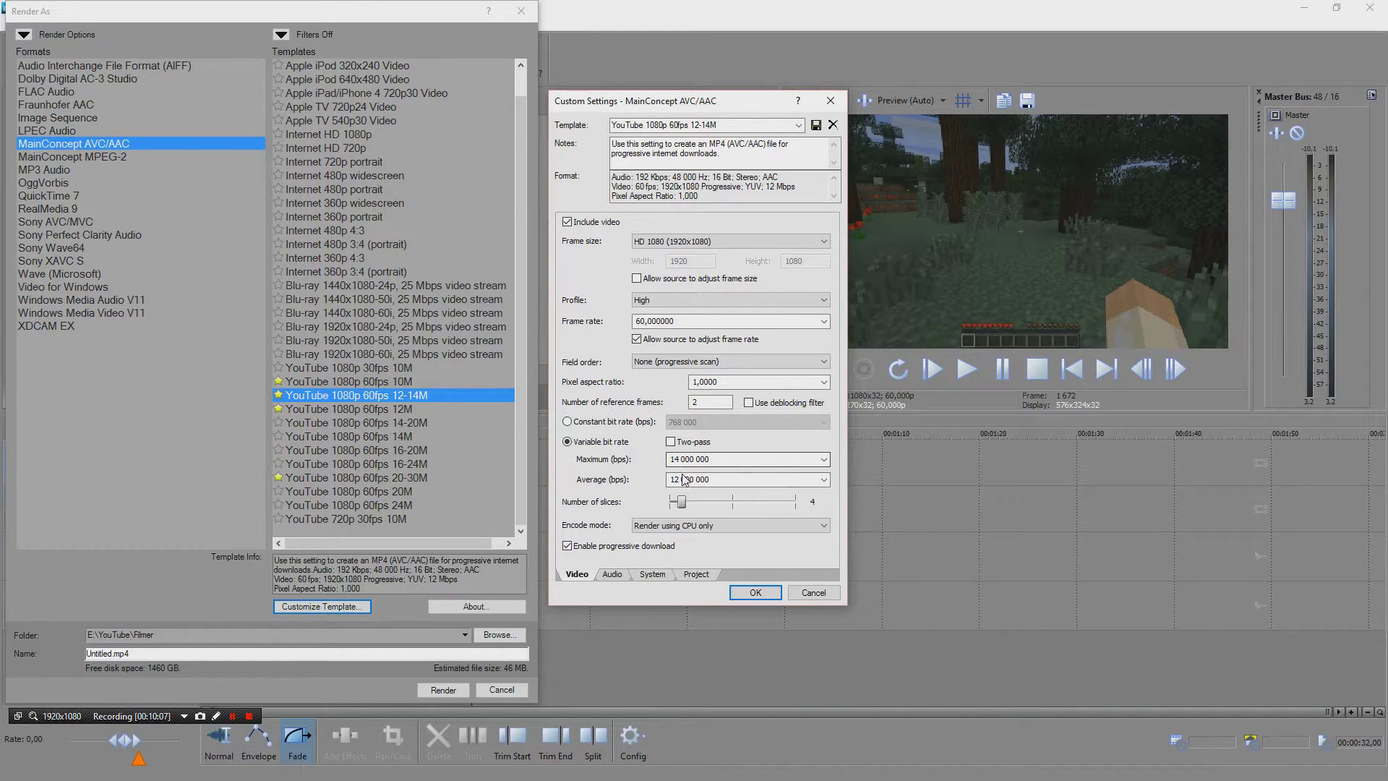
click(690, 477)
click(679, 528)
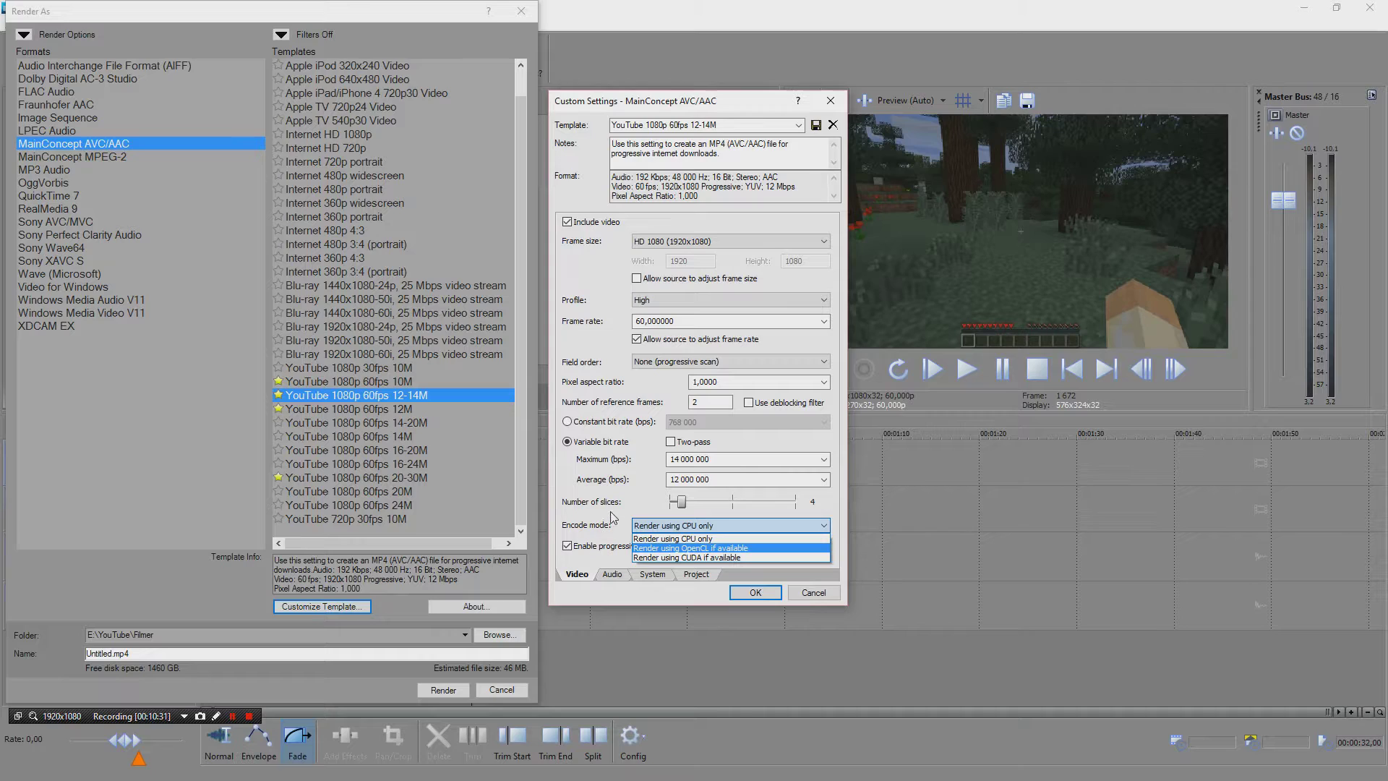
click(661, 577)
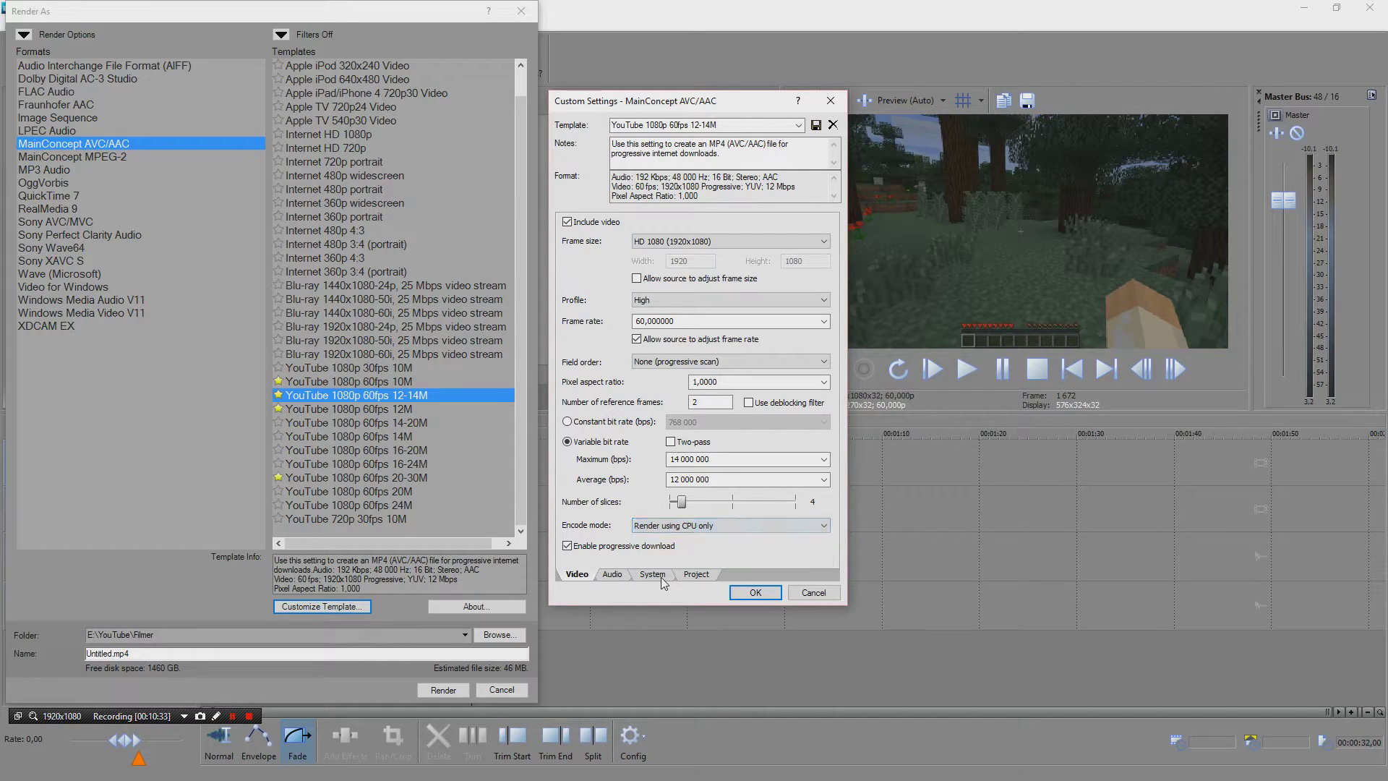
click(661, 577)
click(590, 266)
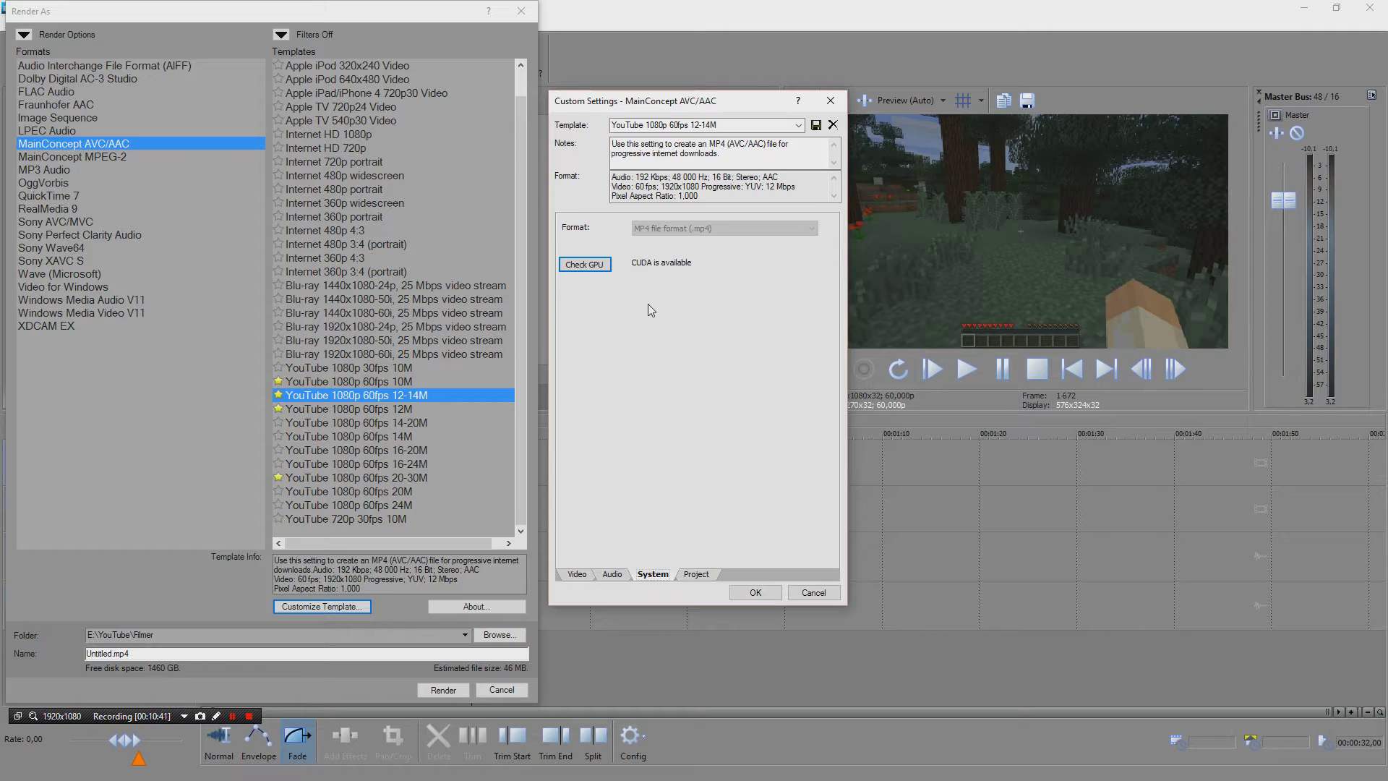
click(583, 575)
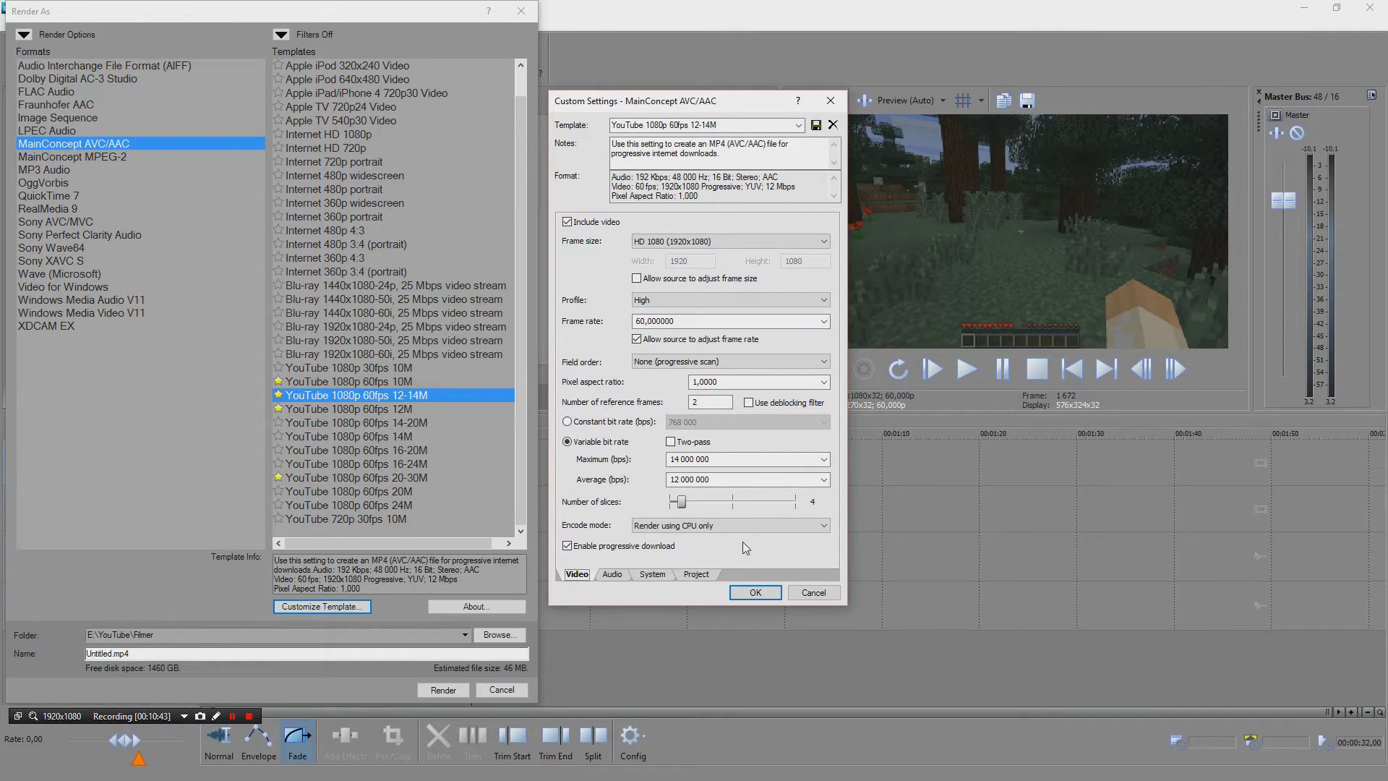
click(756, 525)
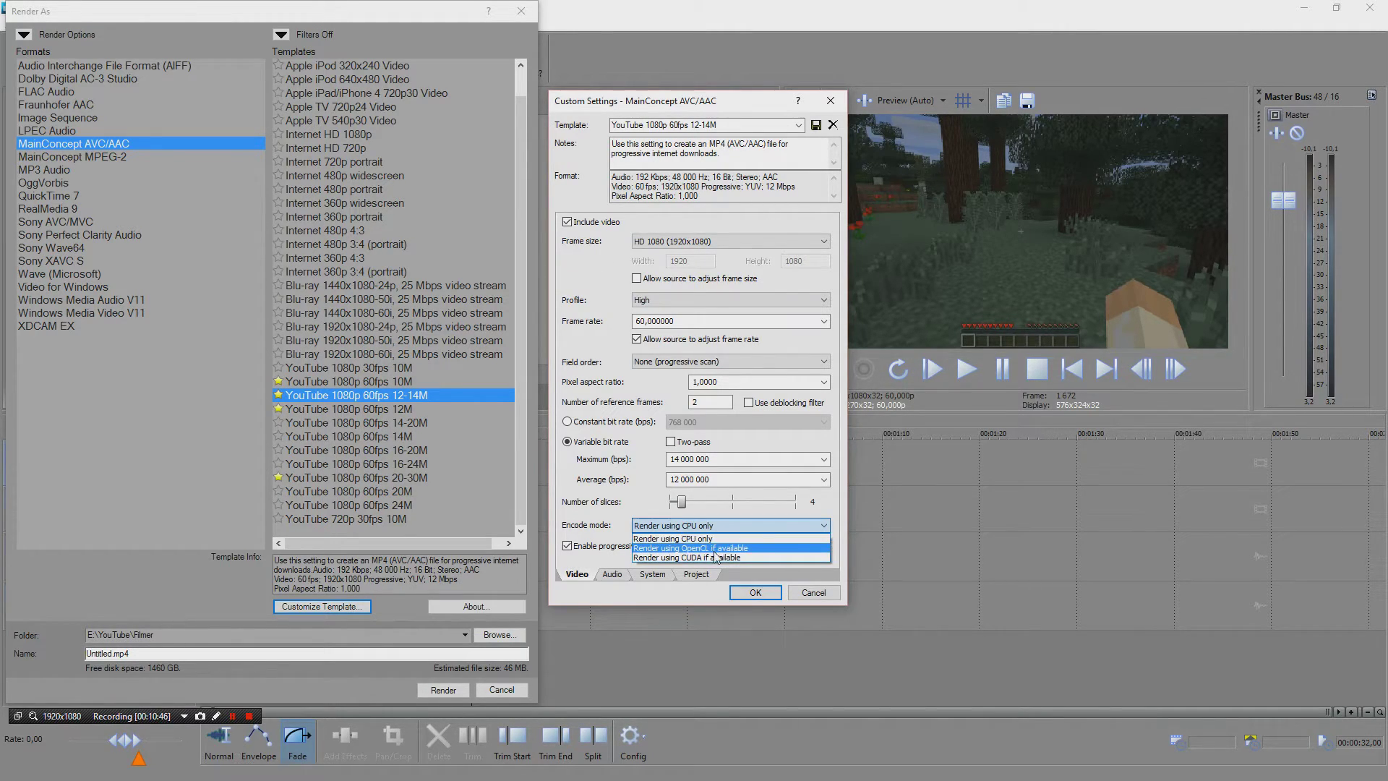
click(710, 558)
click(653, 574)
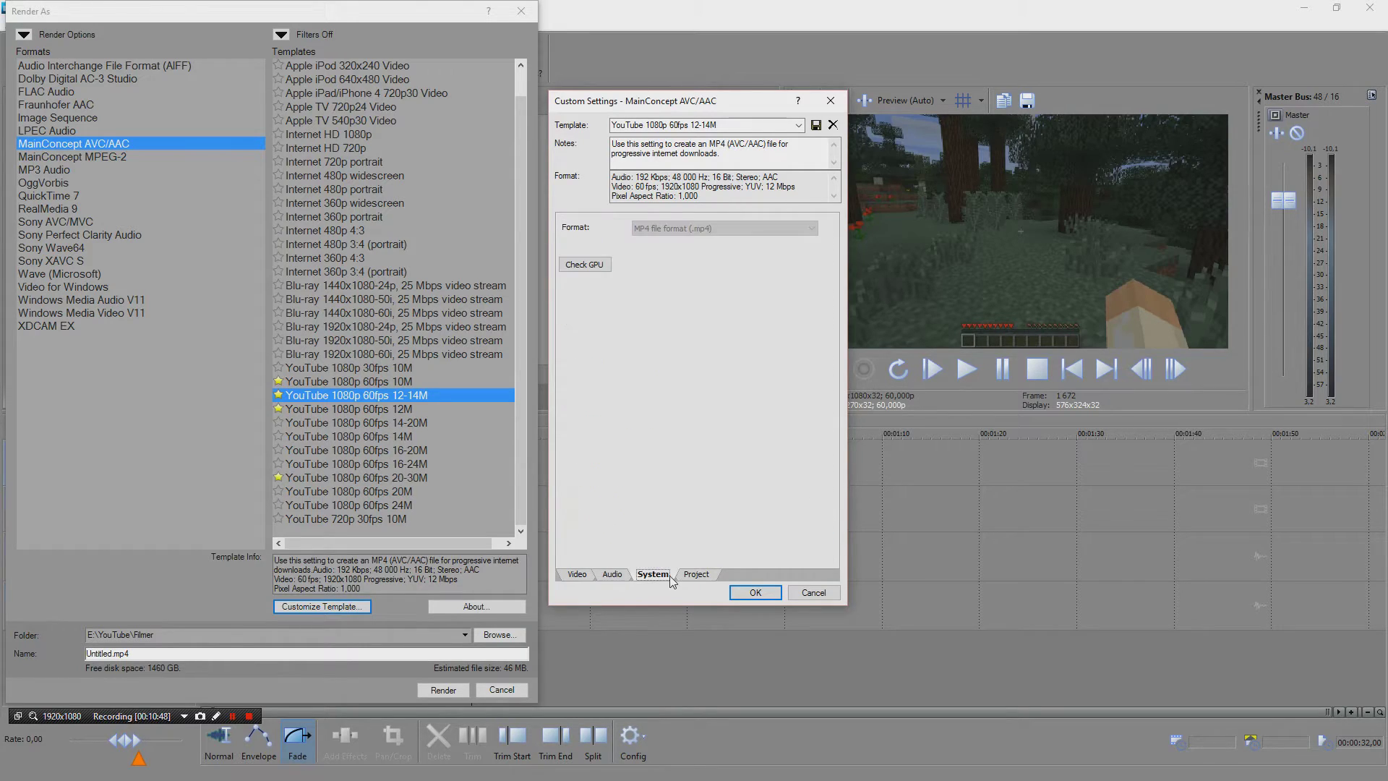
click(587, 264)
click(578, 576)
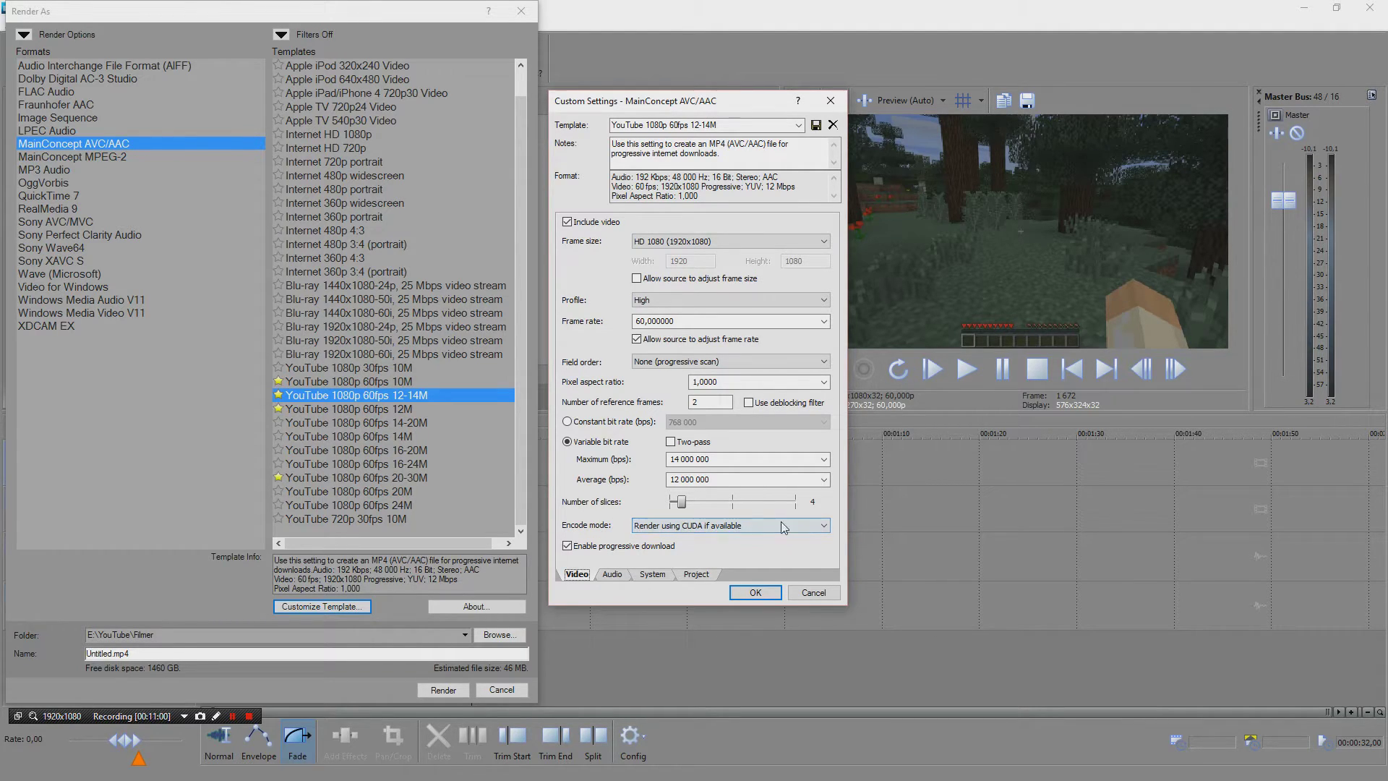
Reset encode mode to CPU only, keep 192 000 audio bit rate, and review System and Project tabs
click(702, 528)
click(720, 543)
click(621, 576)
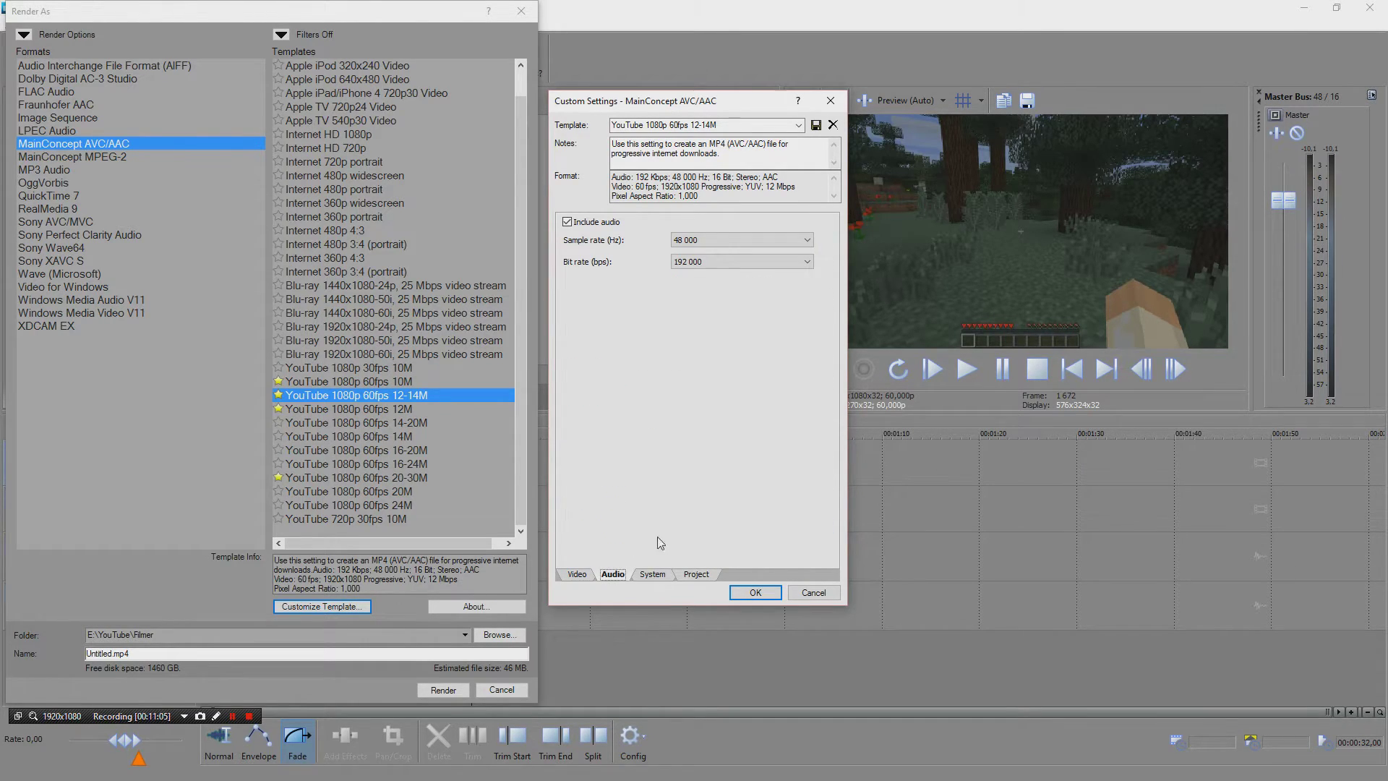
click(710, 261)
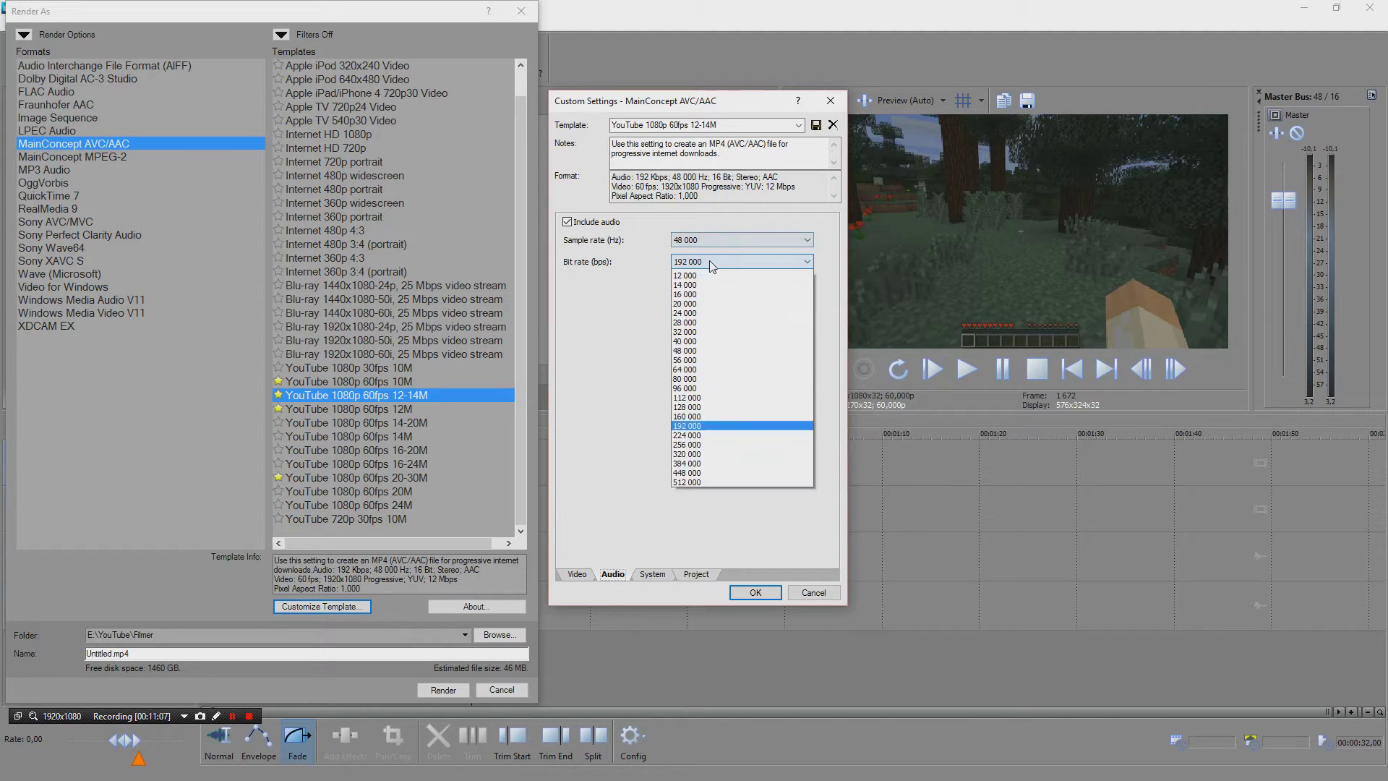
click(626, 263)
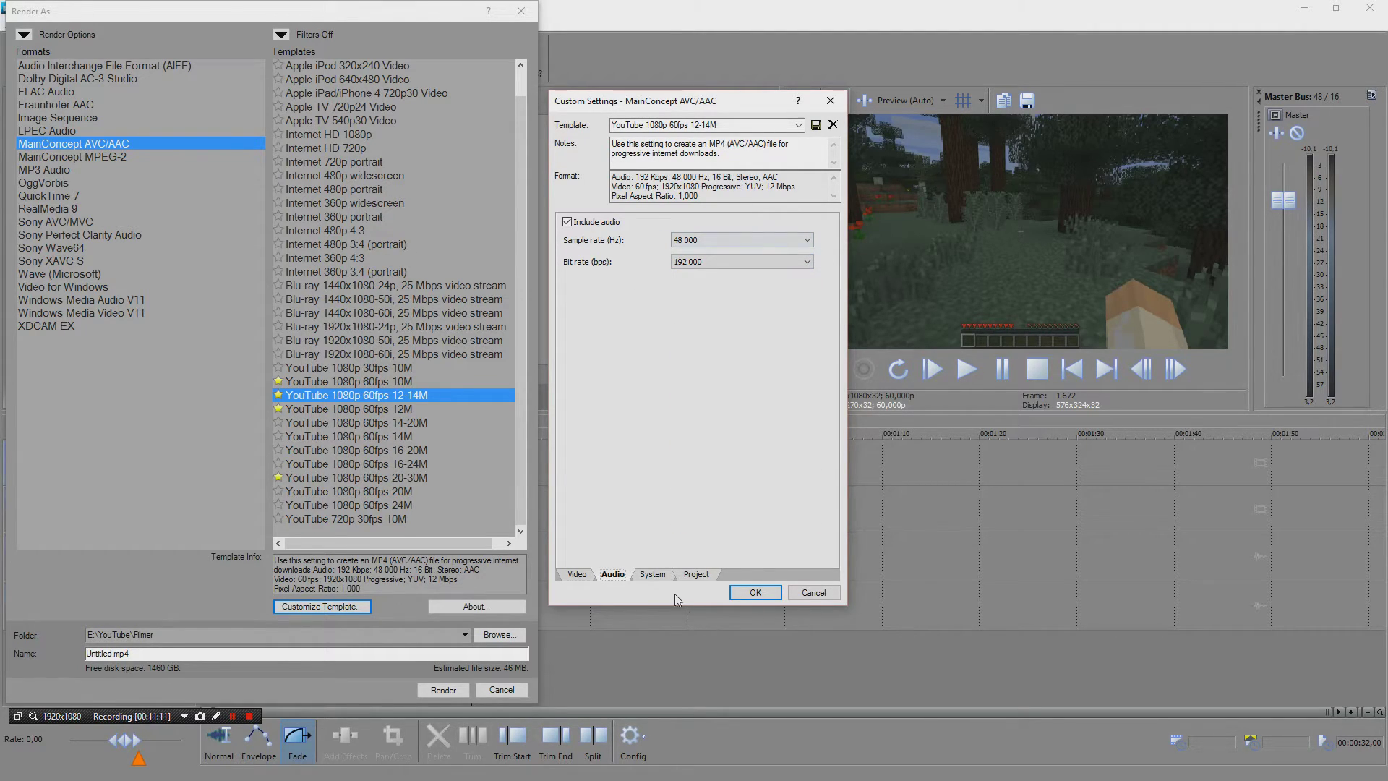
click(650, 576)
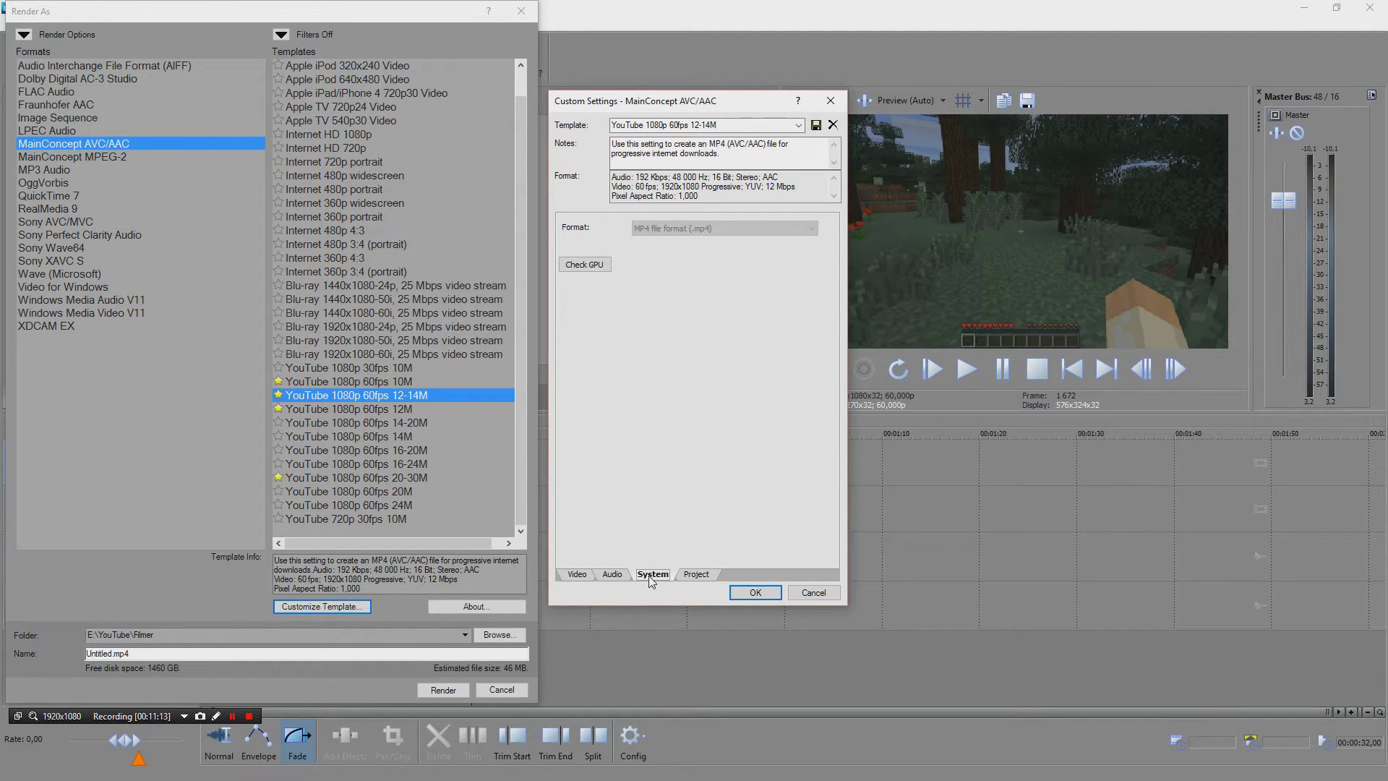
click(696, 575)
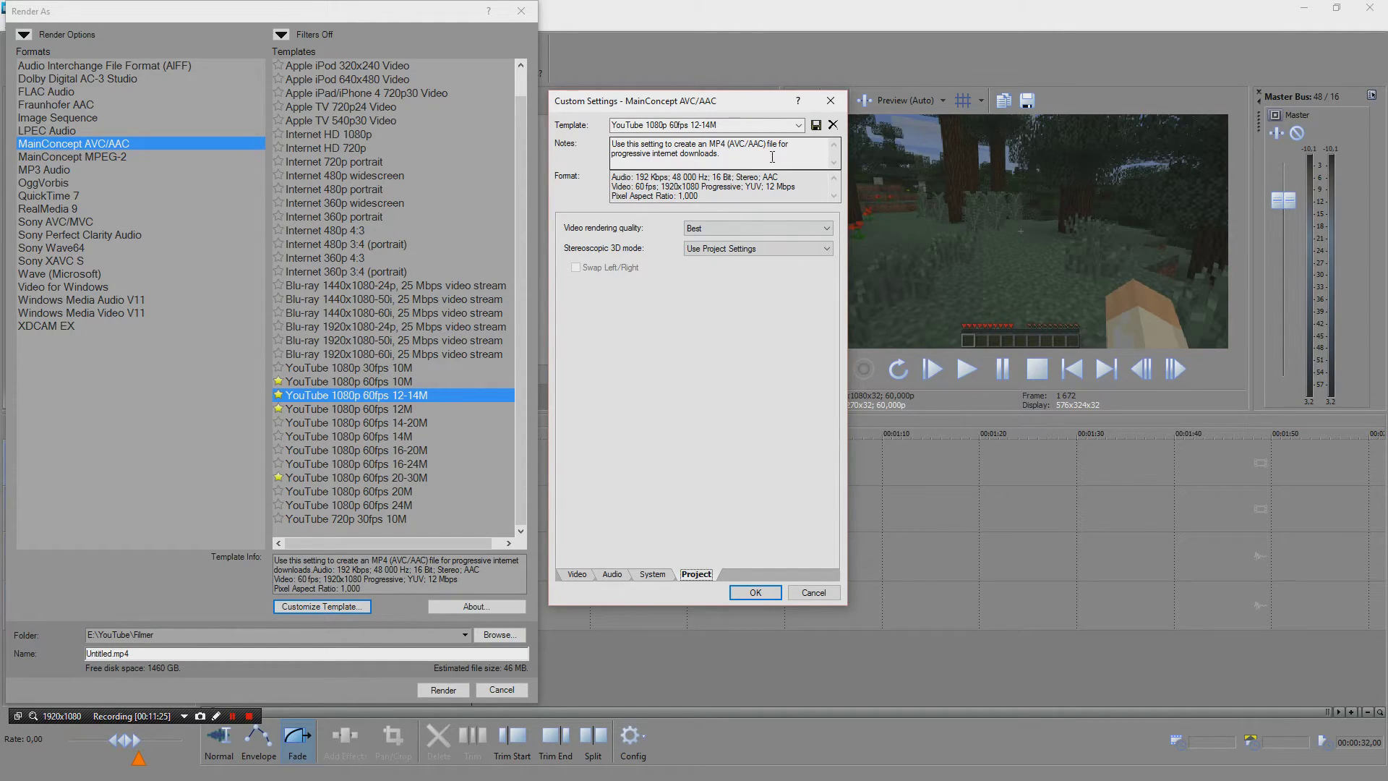
Cancel Custom Settings, switch to Video for Windows with x264 1080p 60fps 12M, and customize it
click(814, 592)
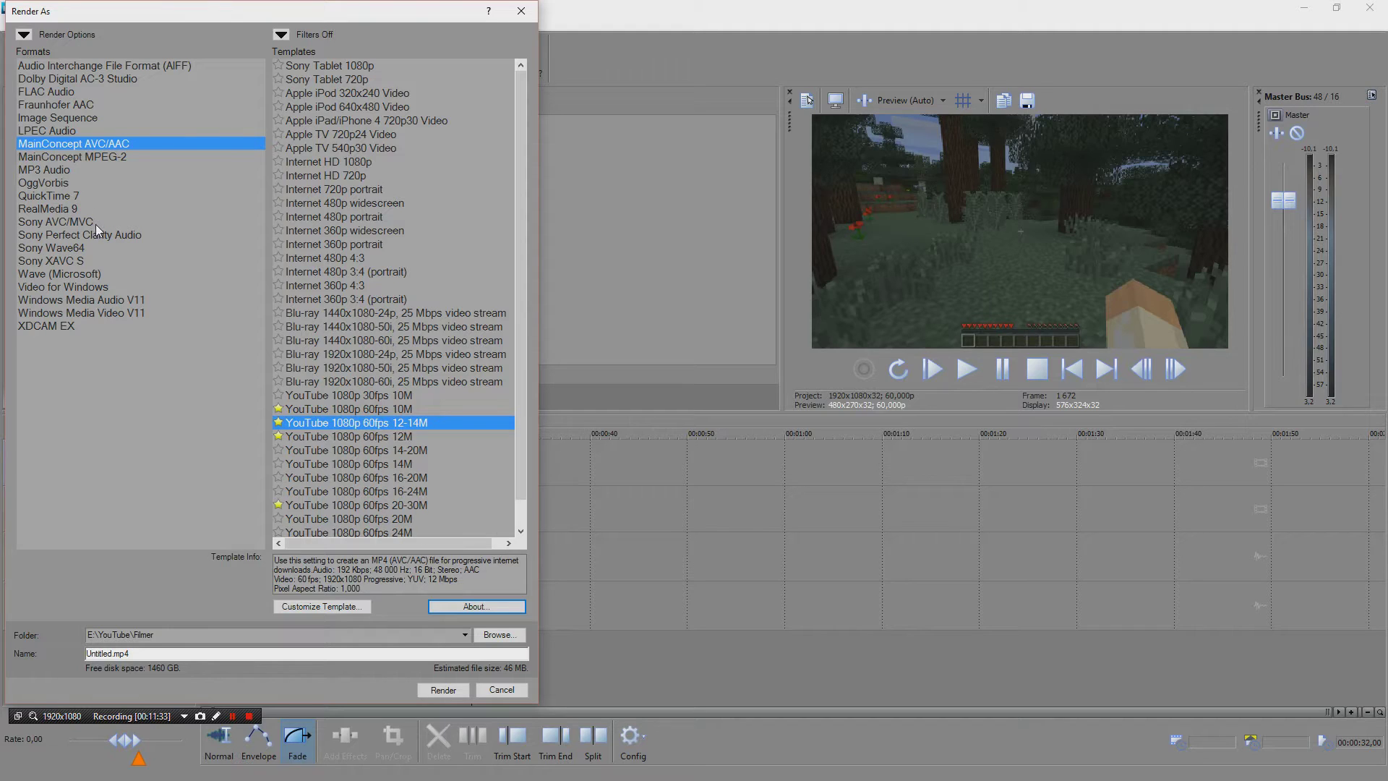
click(74, 286)
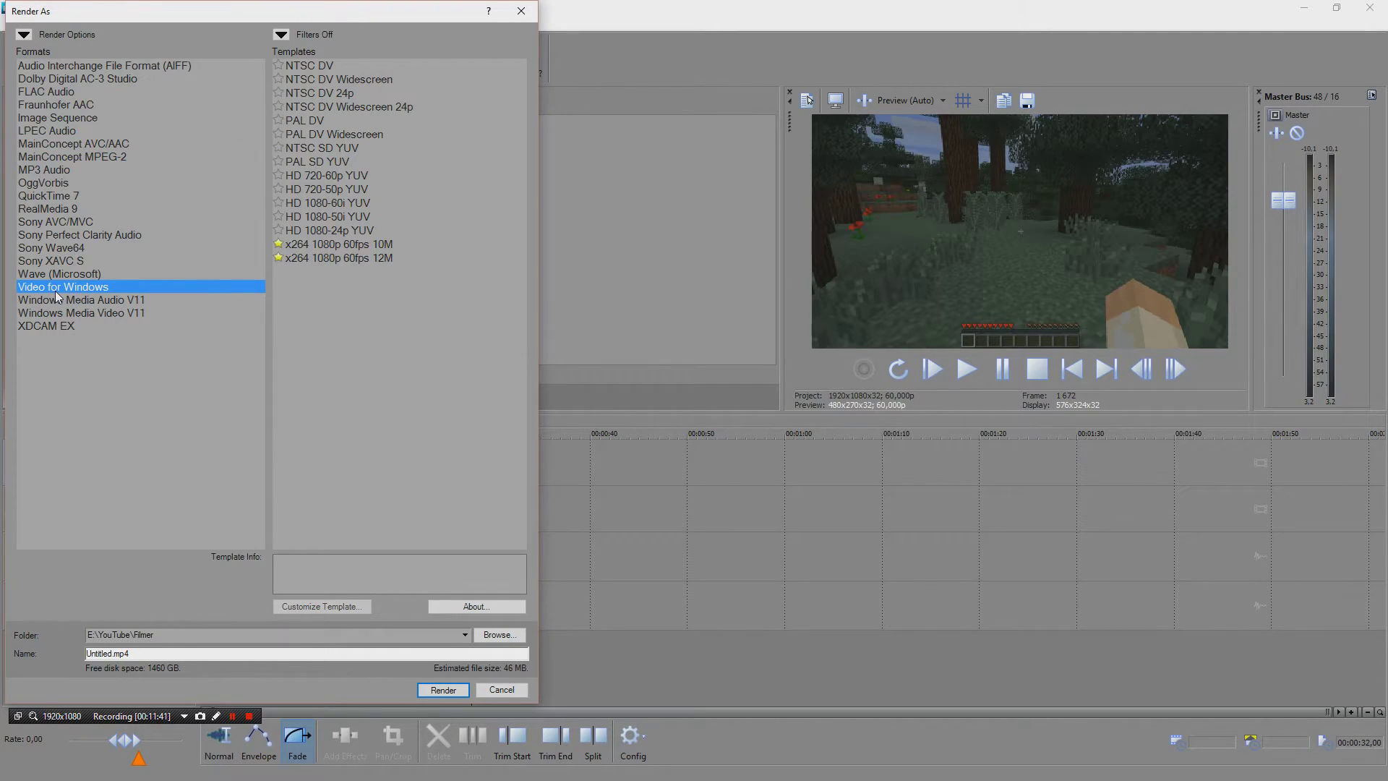
click(354, 255)
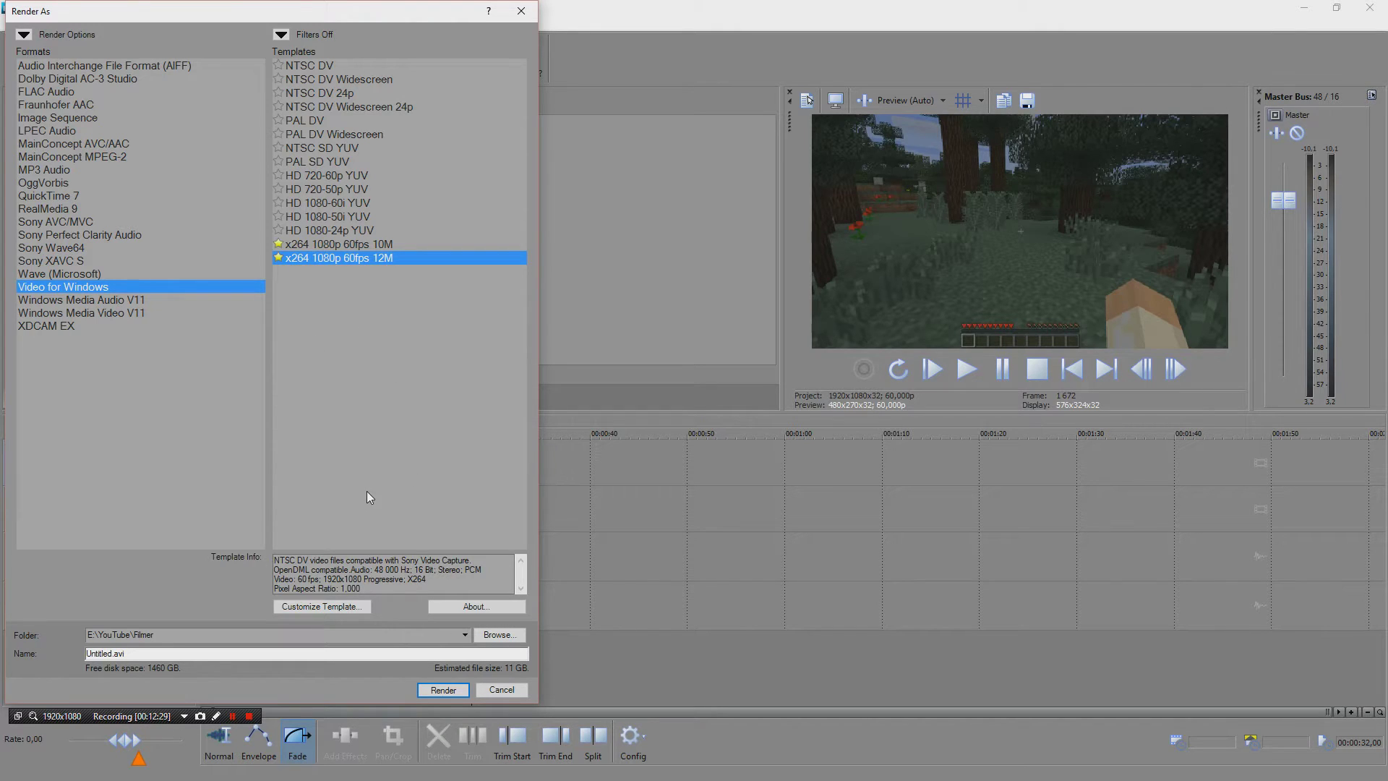
click(323, 606)
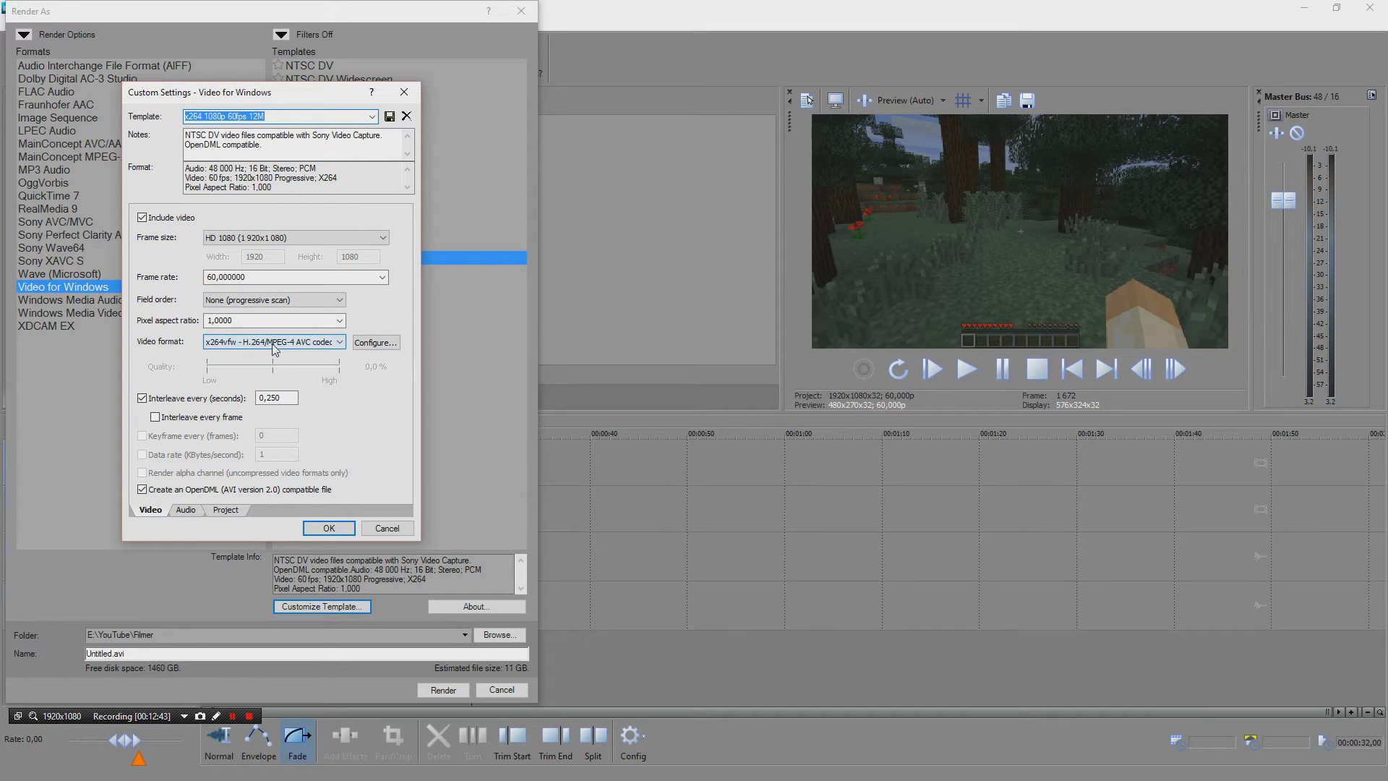
click(243, 343)
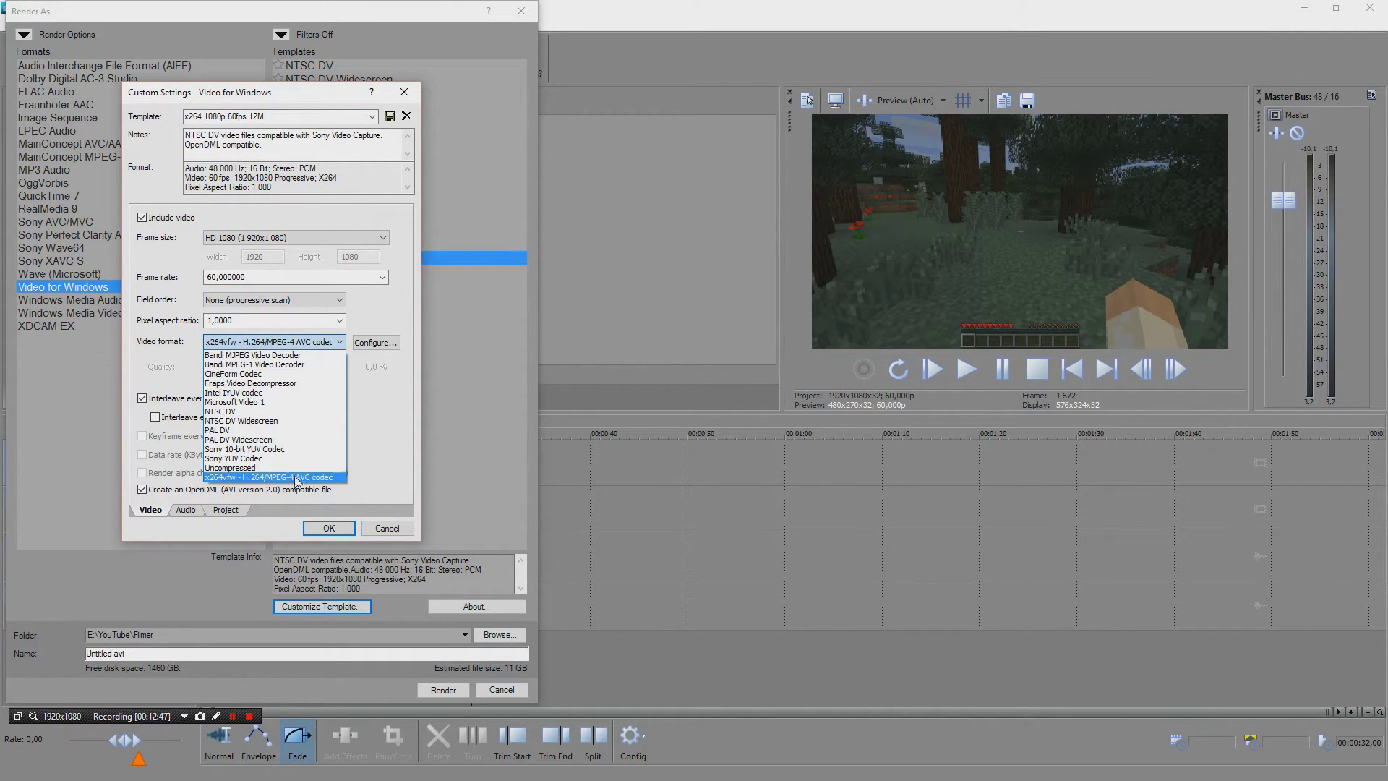
click(383, 315)
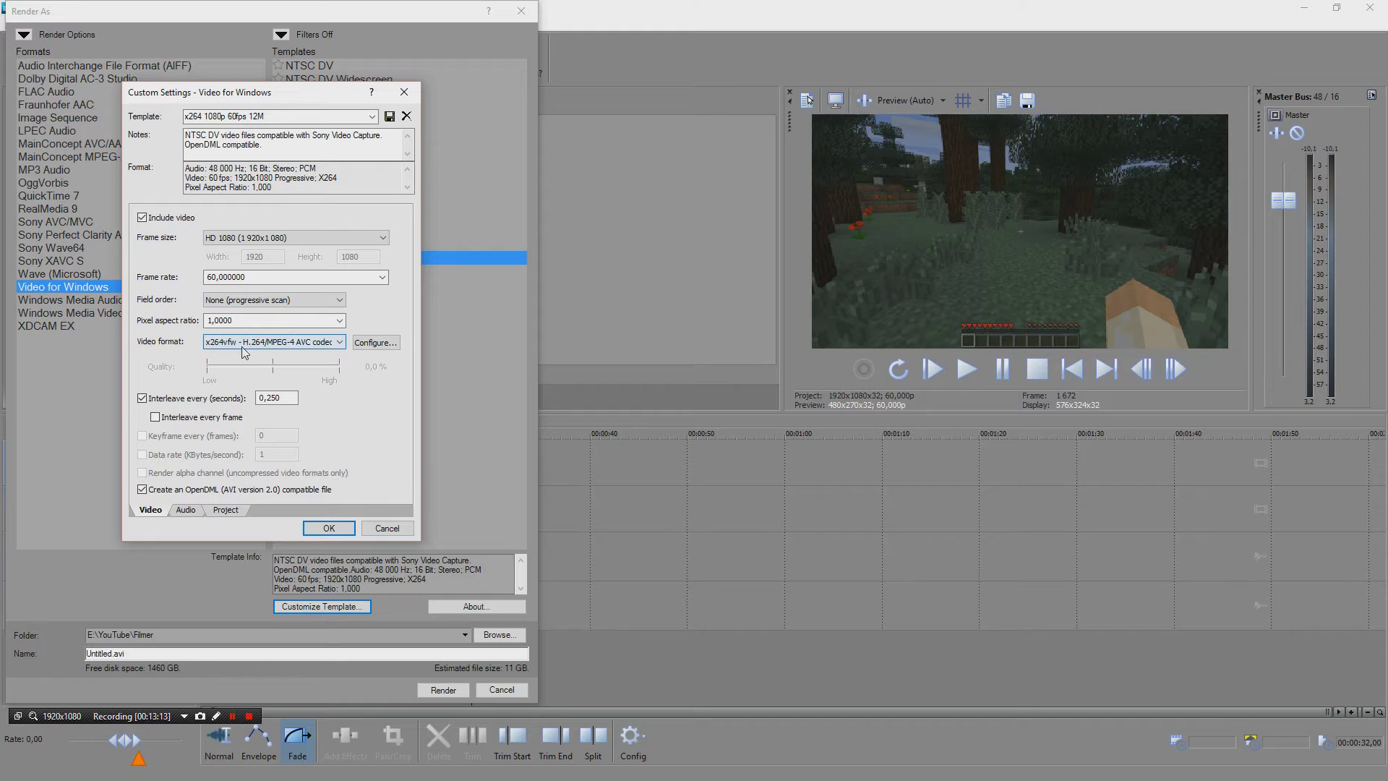
Open the x264vfw configuration, confirming the Medium preset and Convert to YUV 4:2:0 colorspace
click(379, 344)
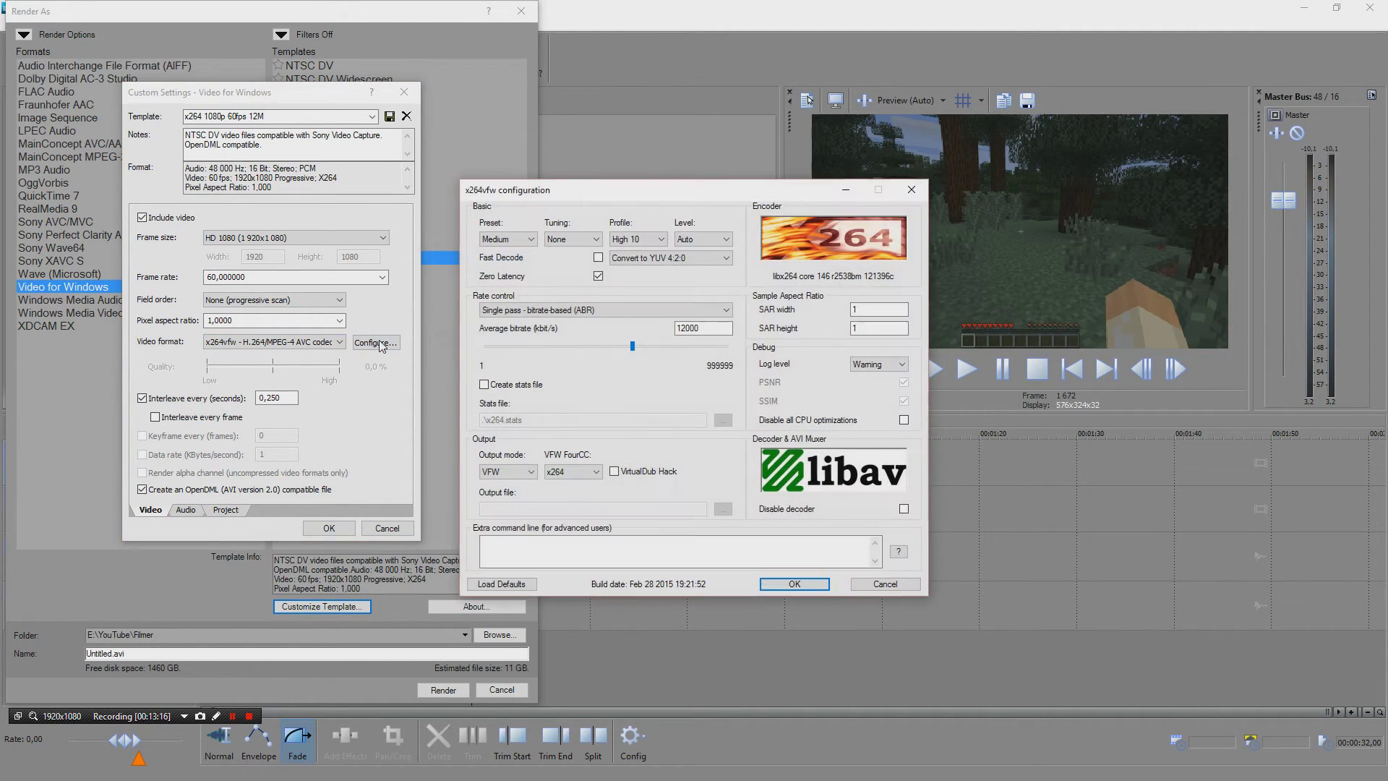
click(519, 240)
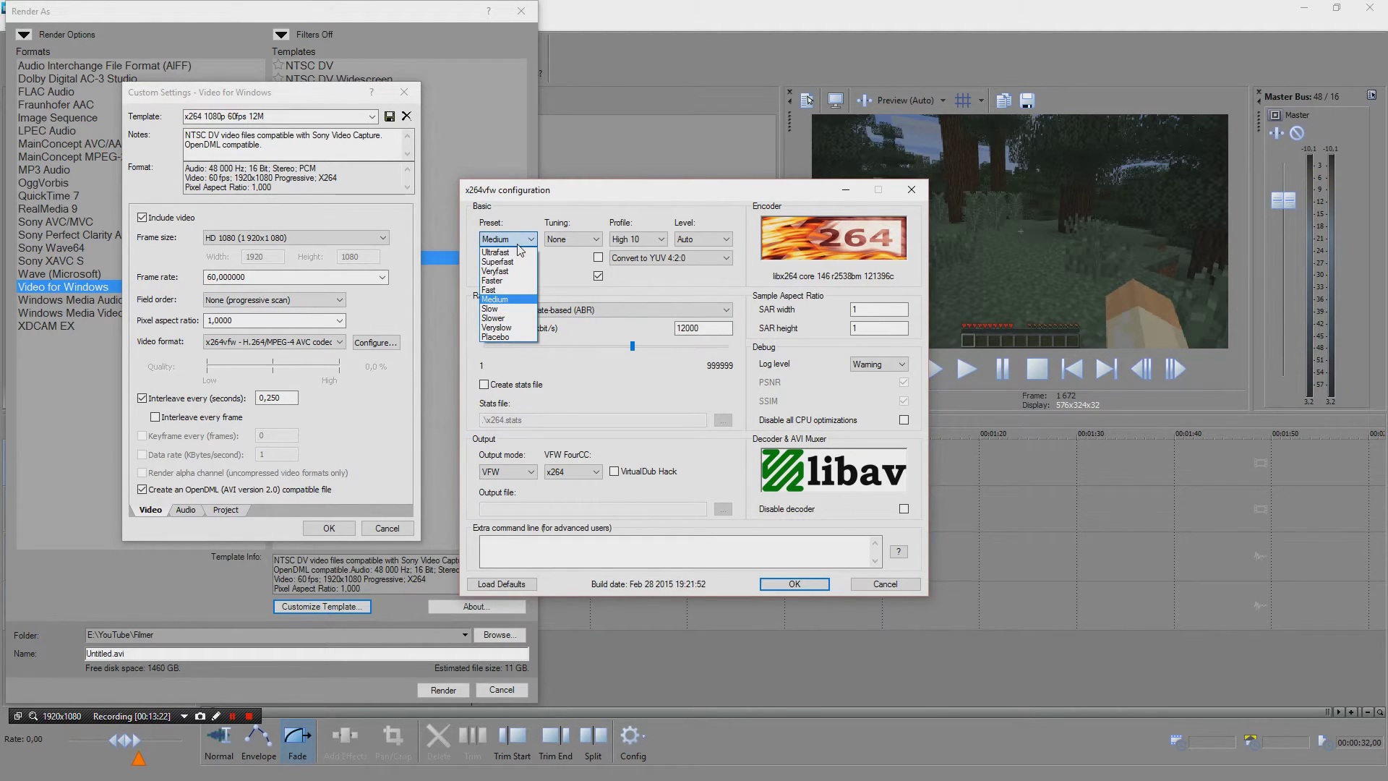
click(508, 301)
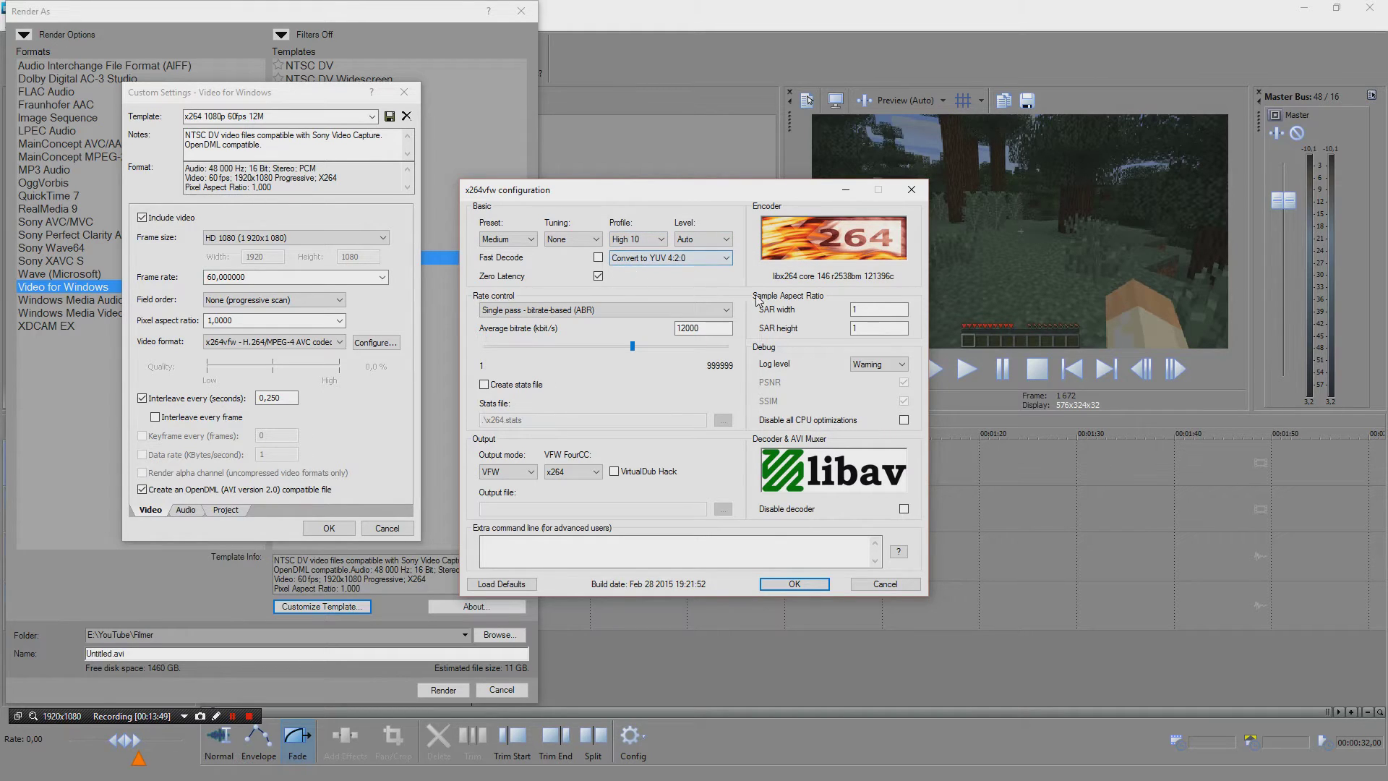
click(633, 261)
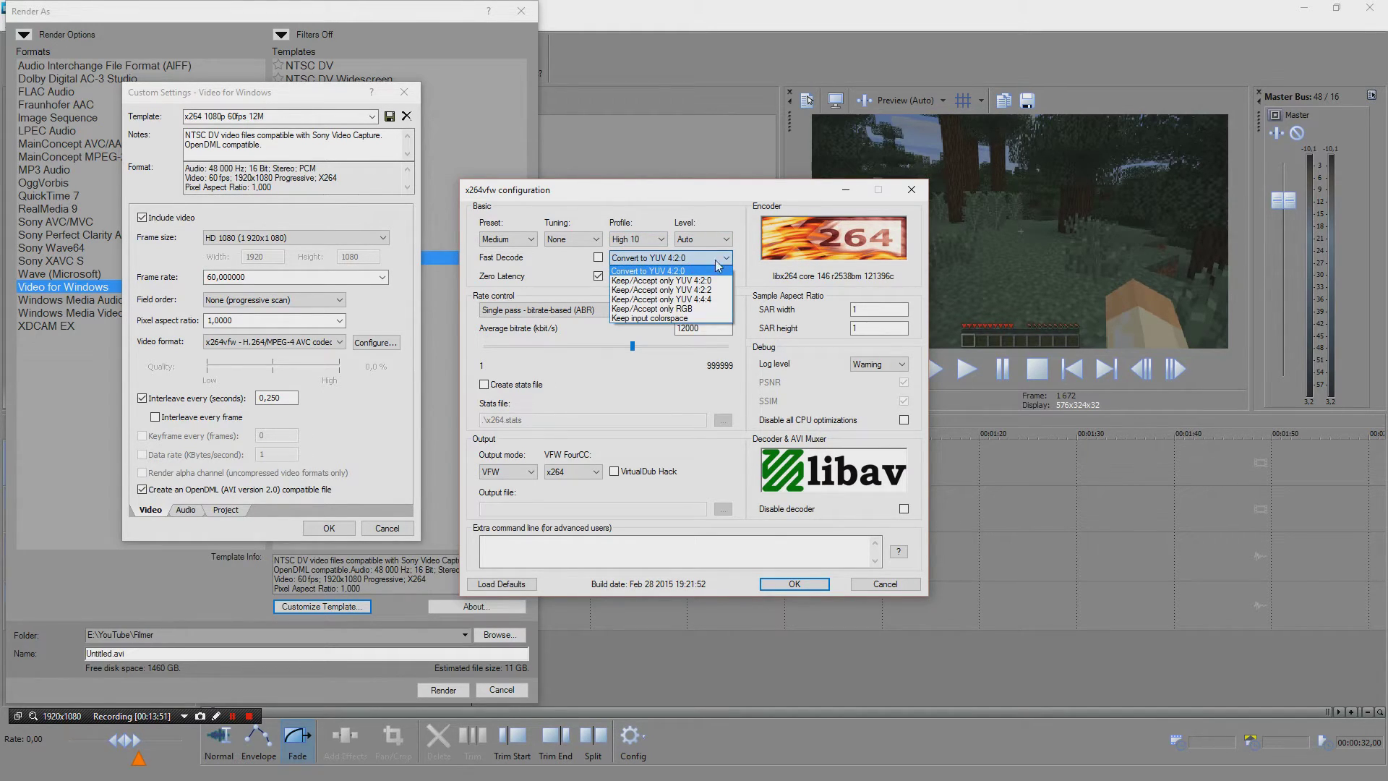
click(717, 262)
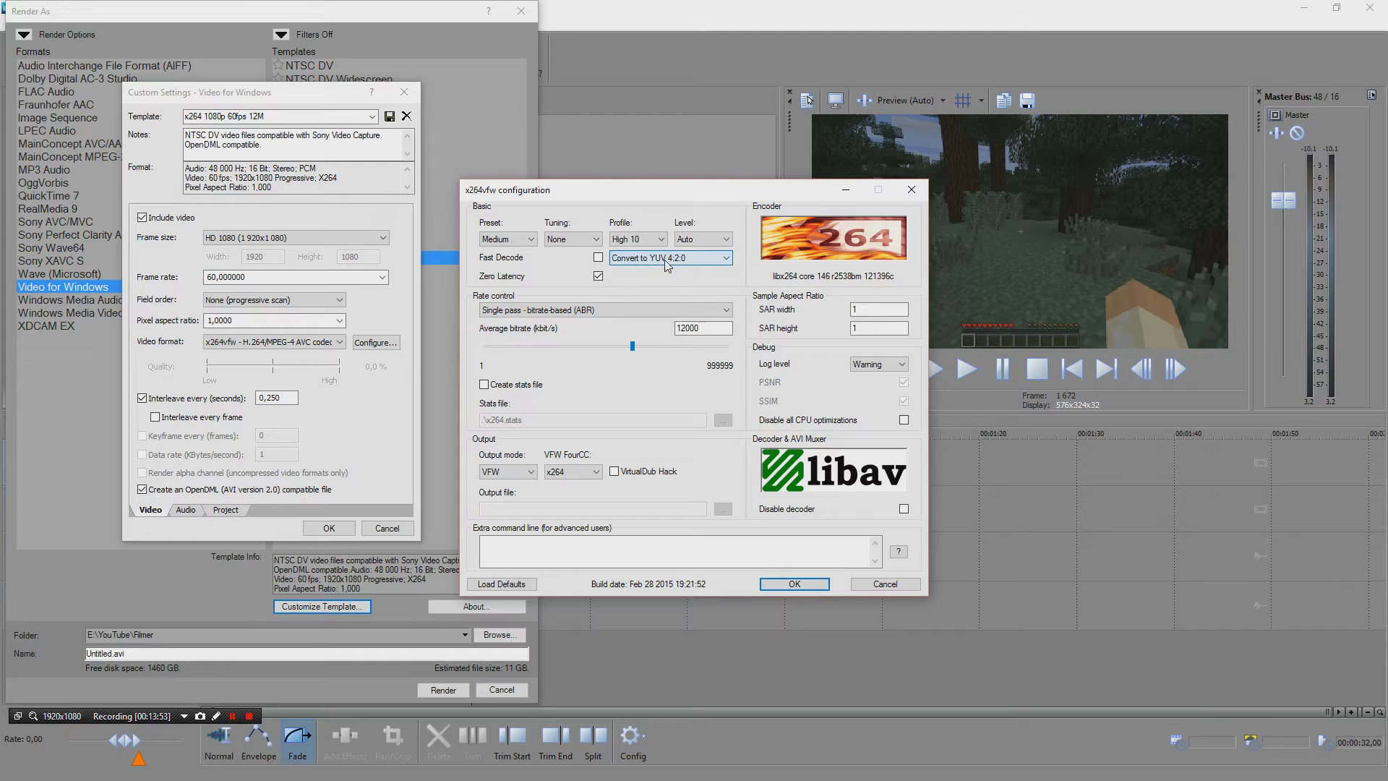
click(714, 265)
click(714, 265)
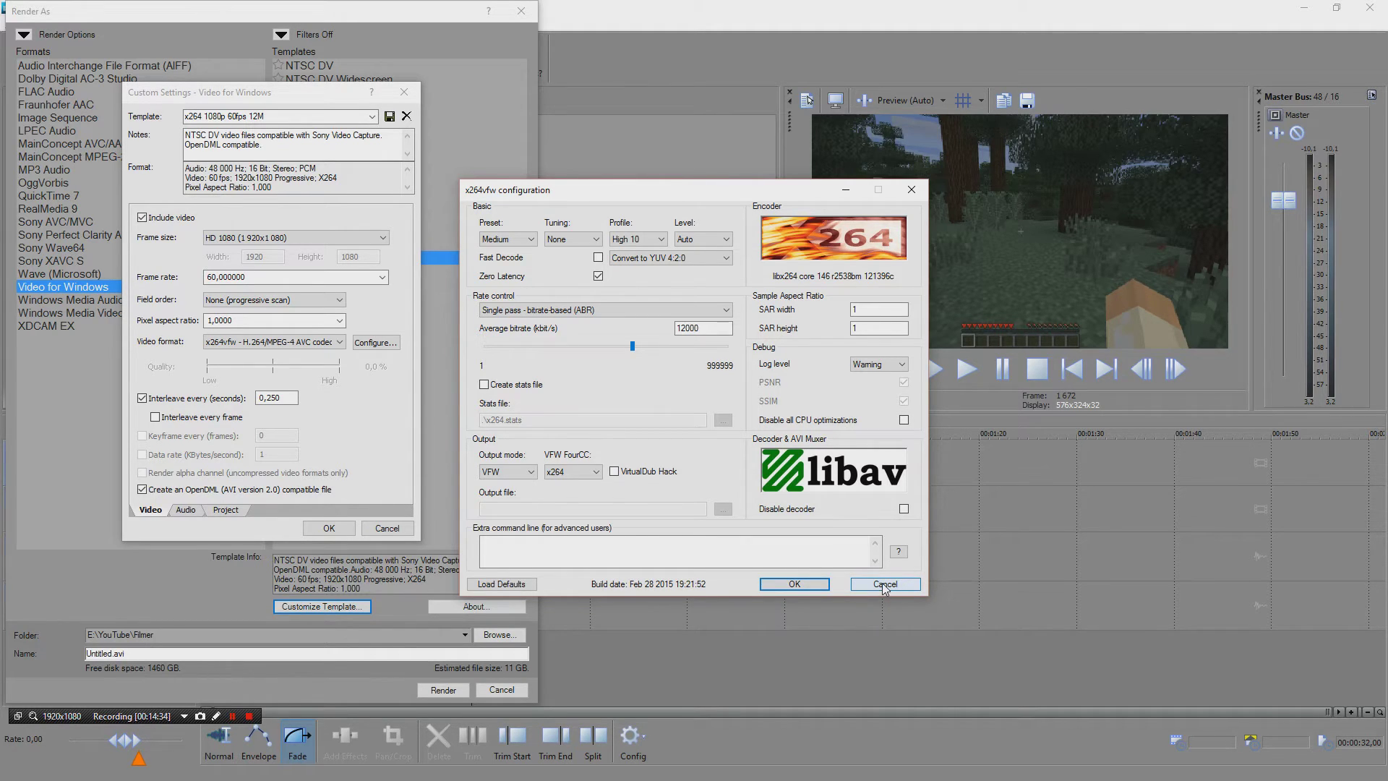
Cancel the x264vfw and Custom Settings dialogs, render Untitled.avi, and dismiss the completion notice
click(884, 586)
click(393, 529)
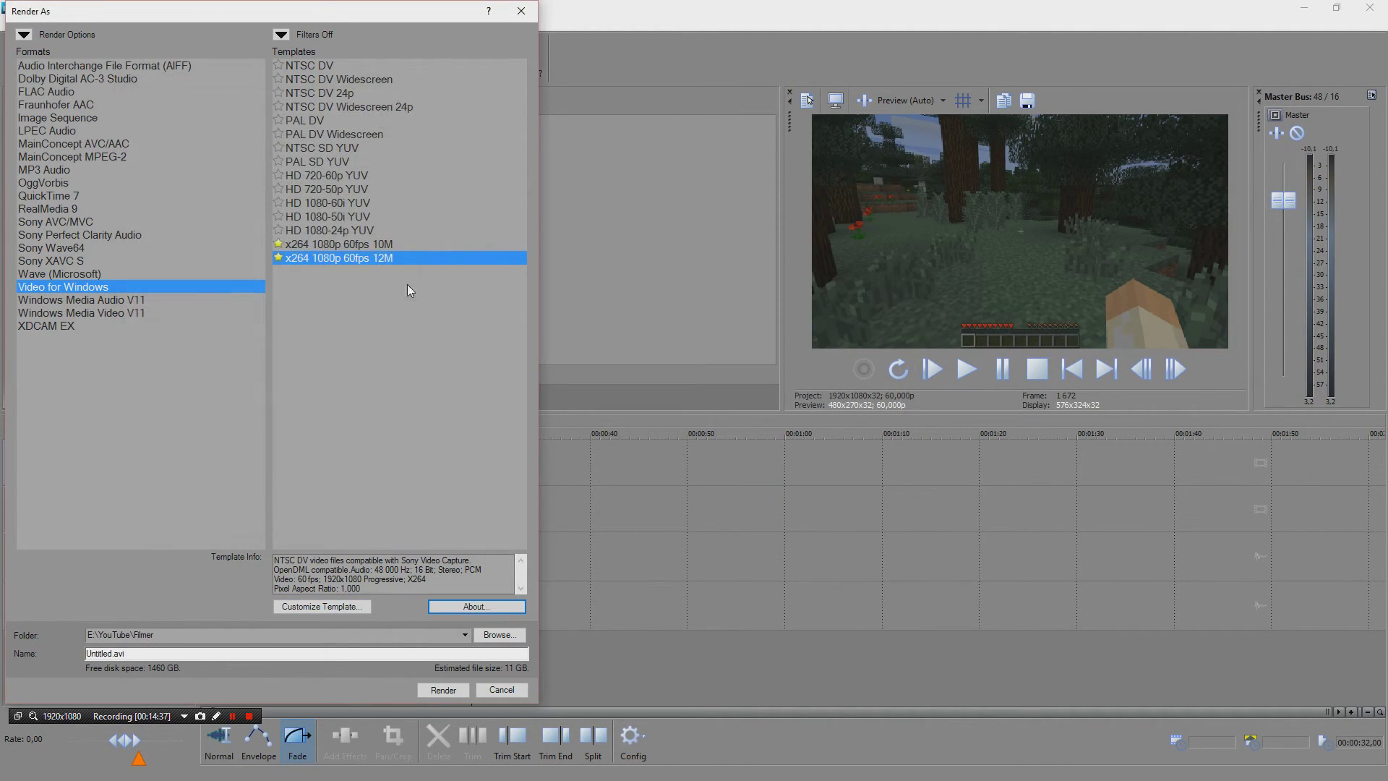
click(443, 690)
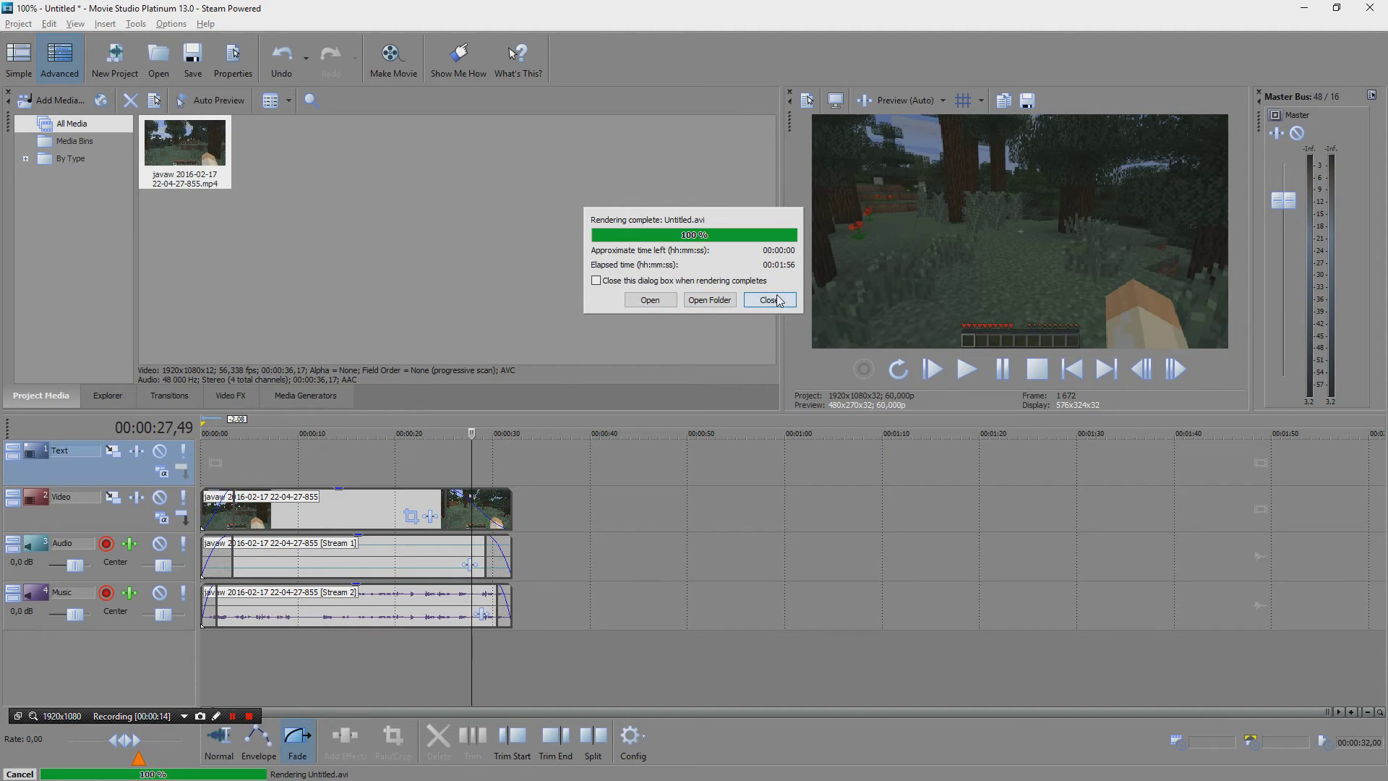
click(766, 304)
Dismiss the render-complete notice and play Untitled.avi from the Fraps Tutorial folder full screen in VLC
click(767, 302)
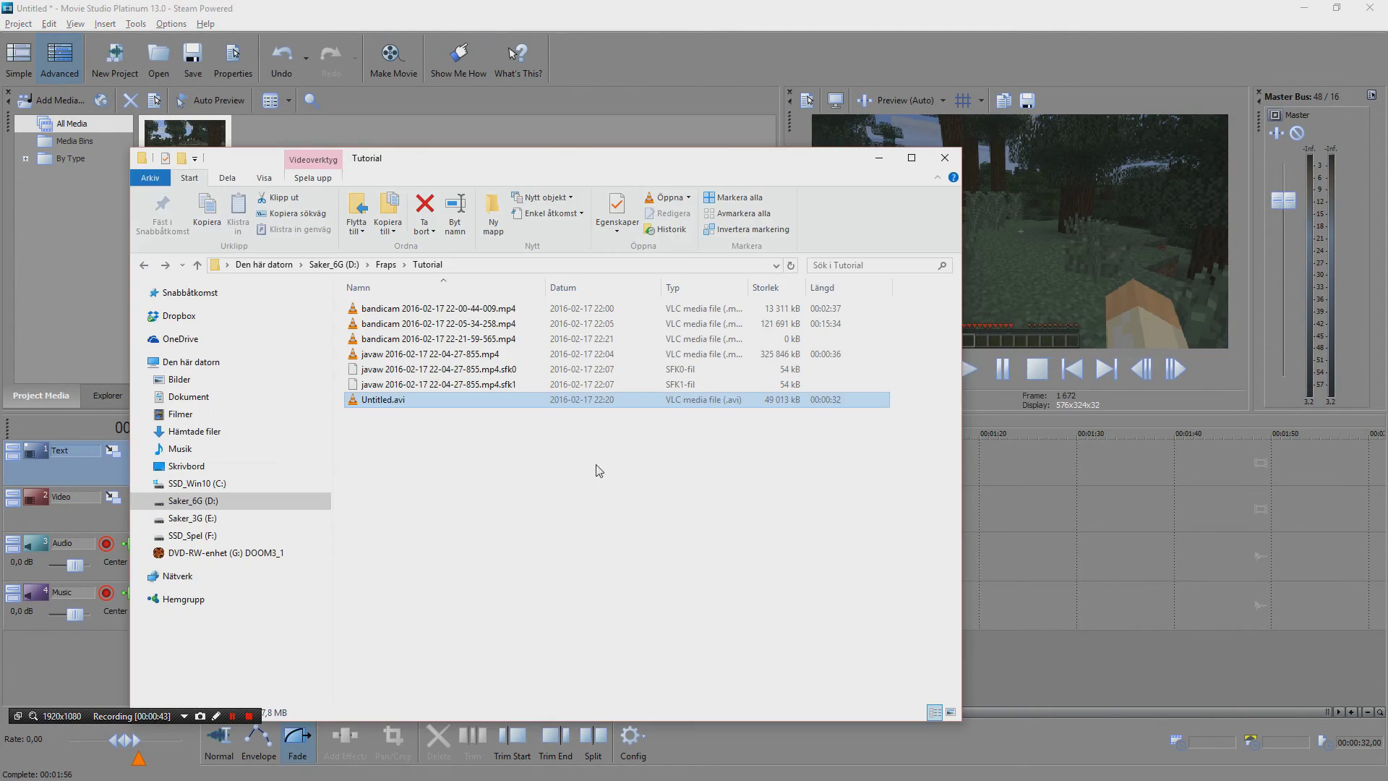
click(417, 447)
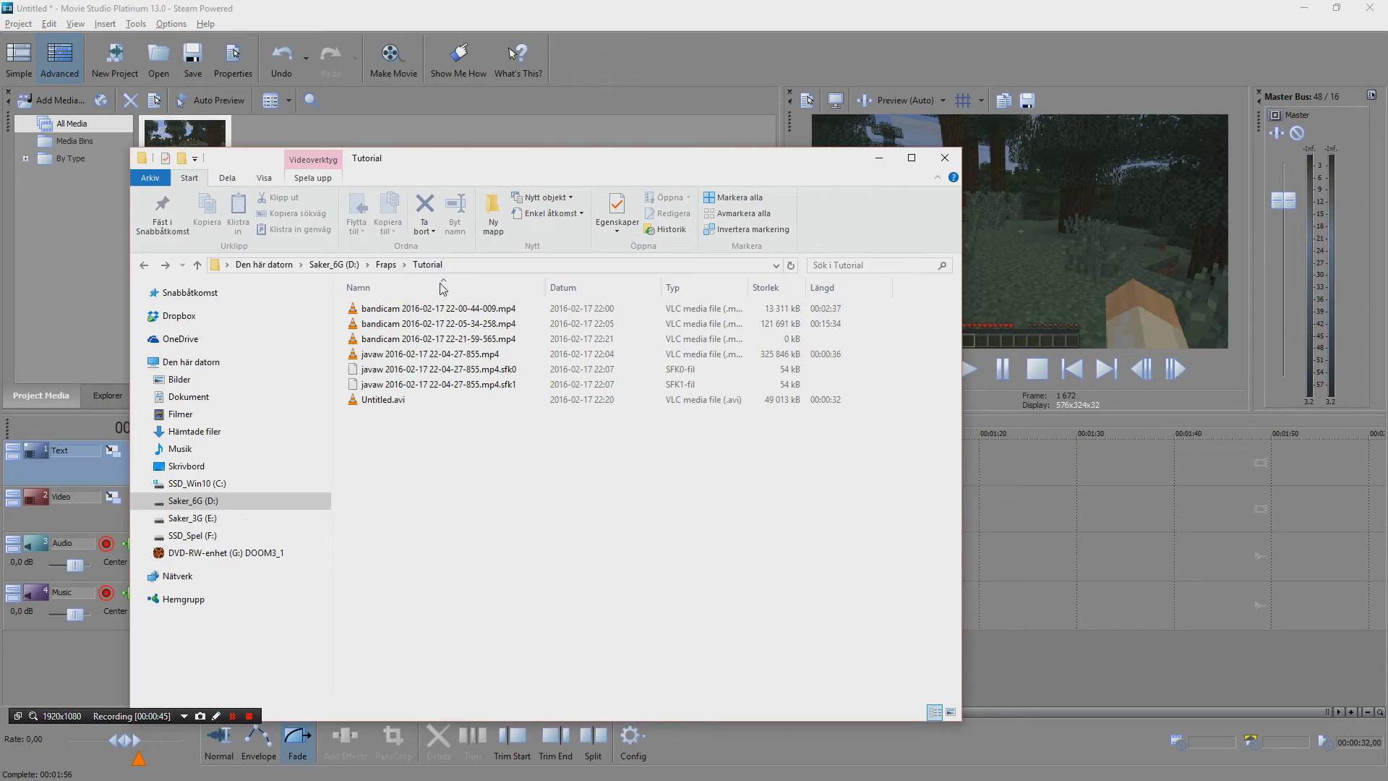
click(379, 402)
click(403, 356)
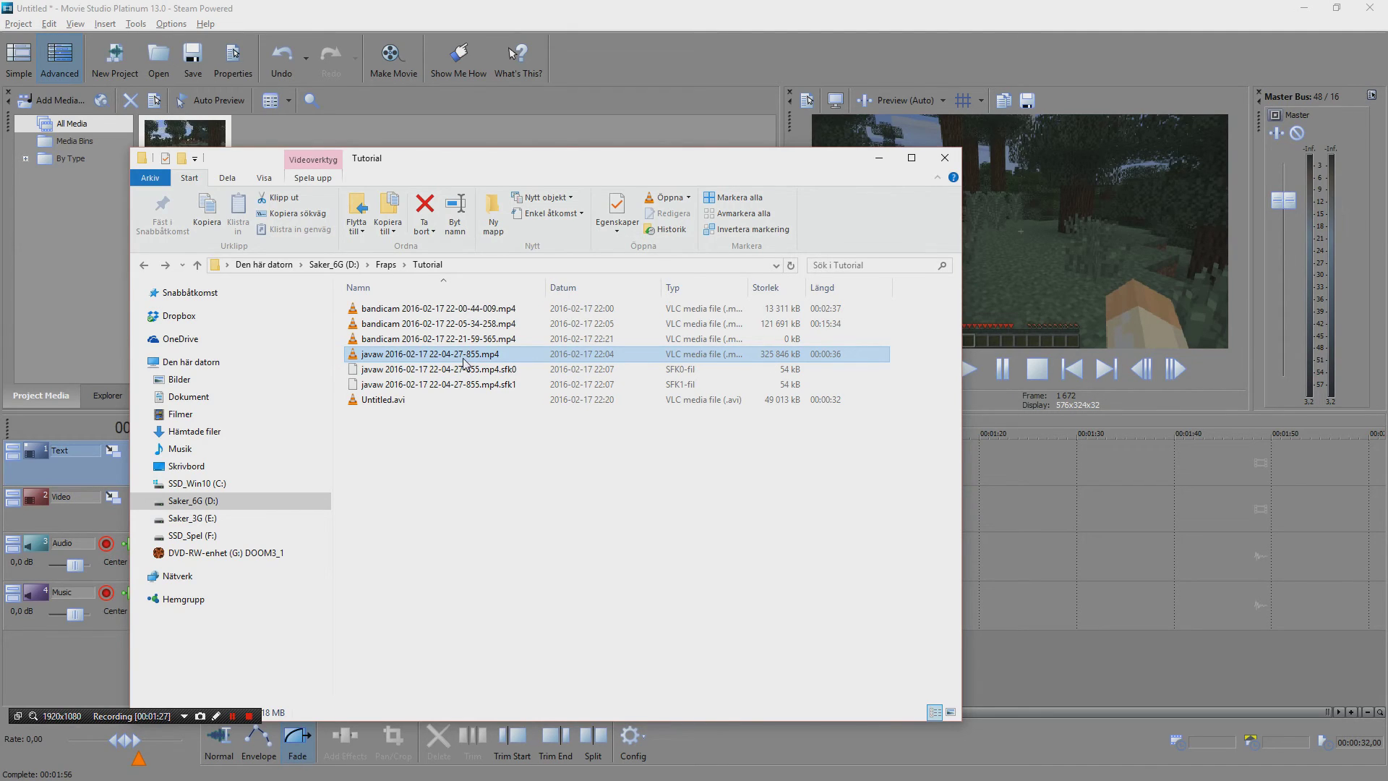
click(386, 404)
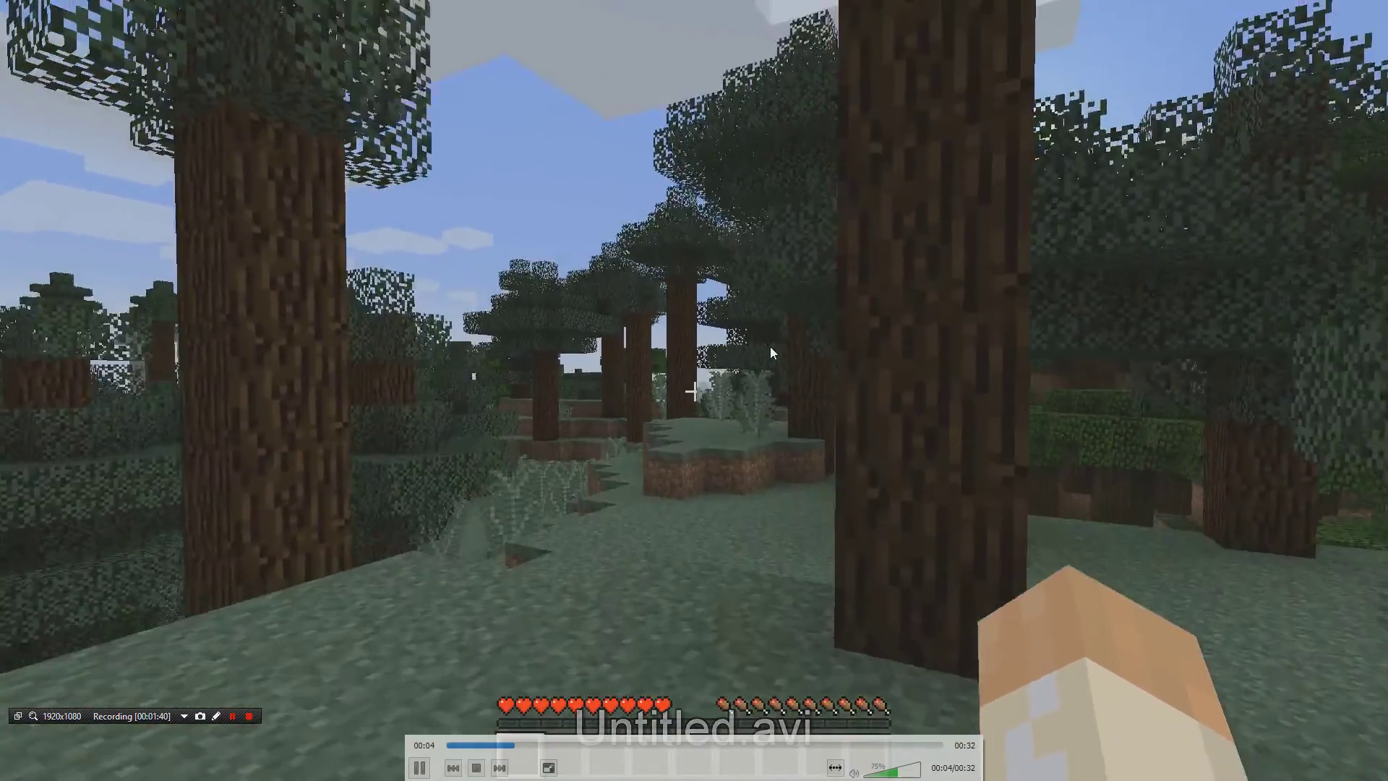
Exit full-screen playback of Untitled.avi and close VLC media player
double_click(770, 346)
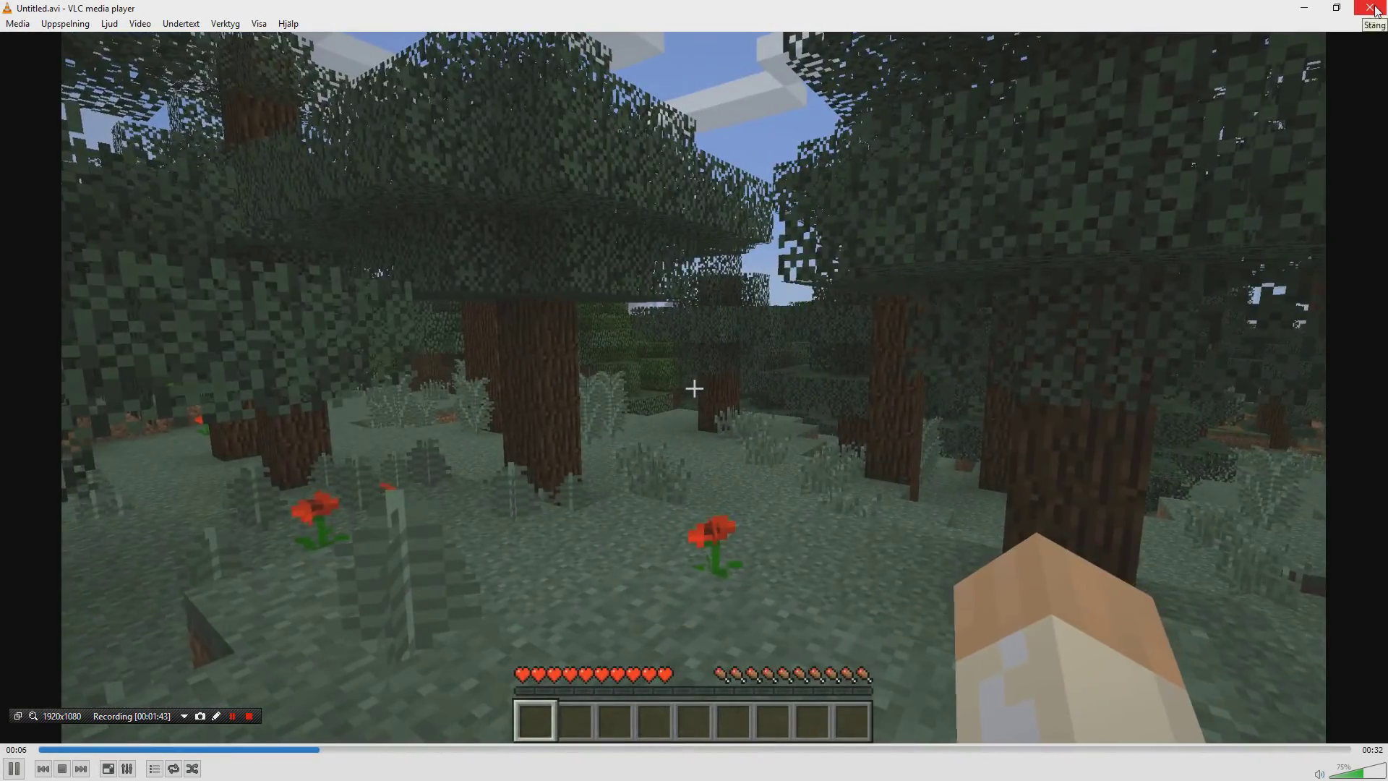
click(1371, 8)
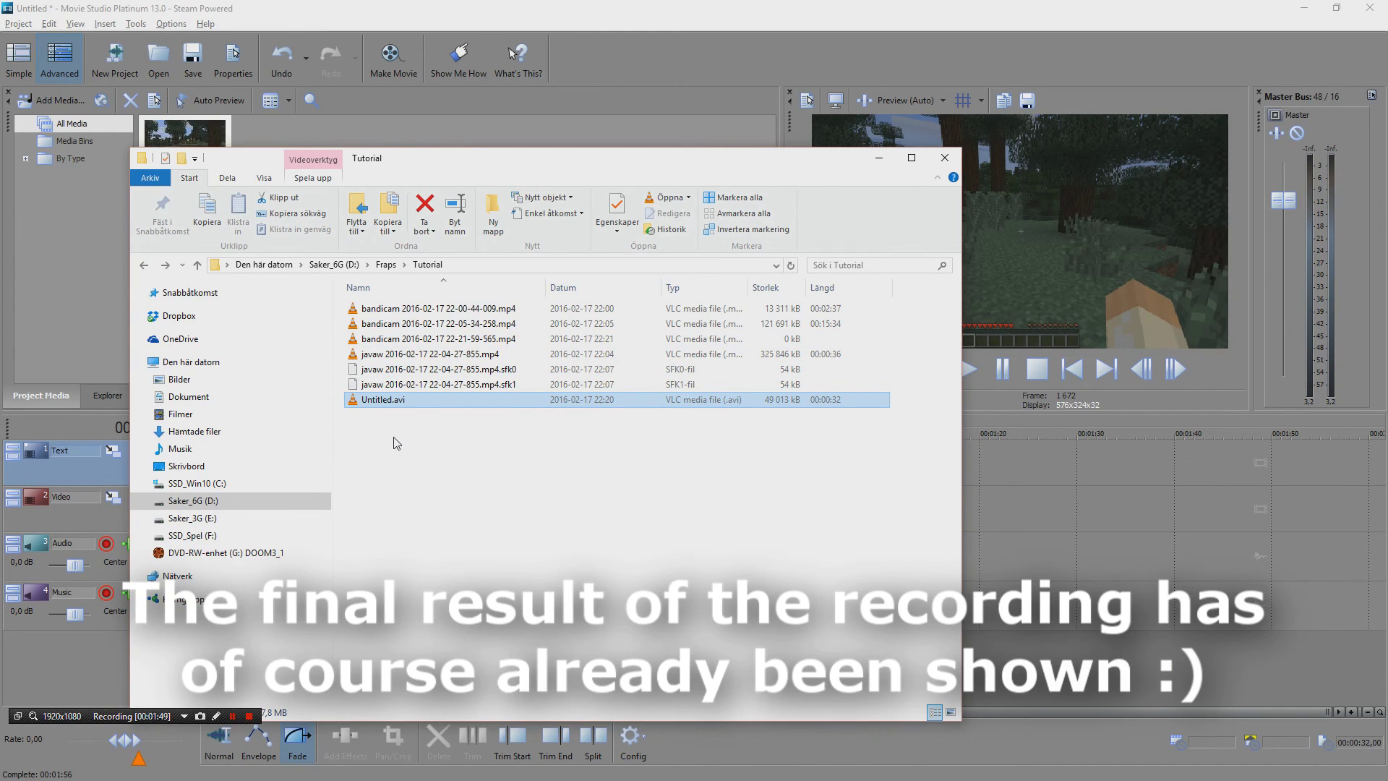
Load Untitled.avi into MediaInfo to check its x264 1920×1080 60 fps video and PCM audio
click(428, 421)
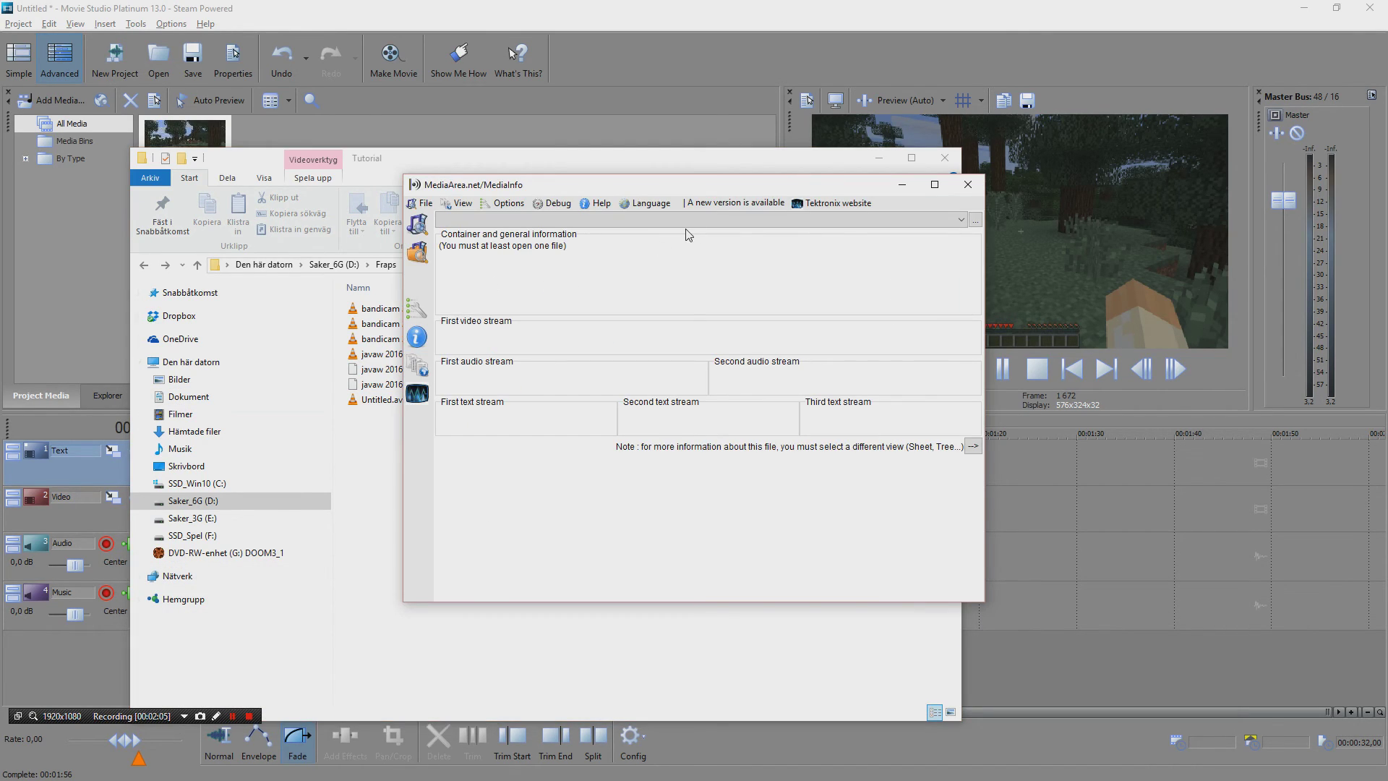
drag(617, 185, 820, 178)
drag(381, 400, 692, 370)
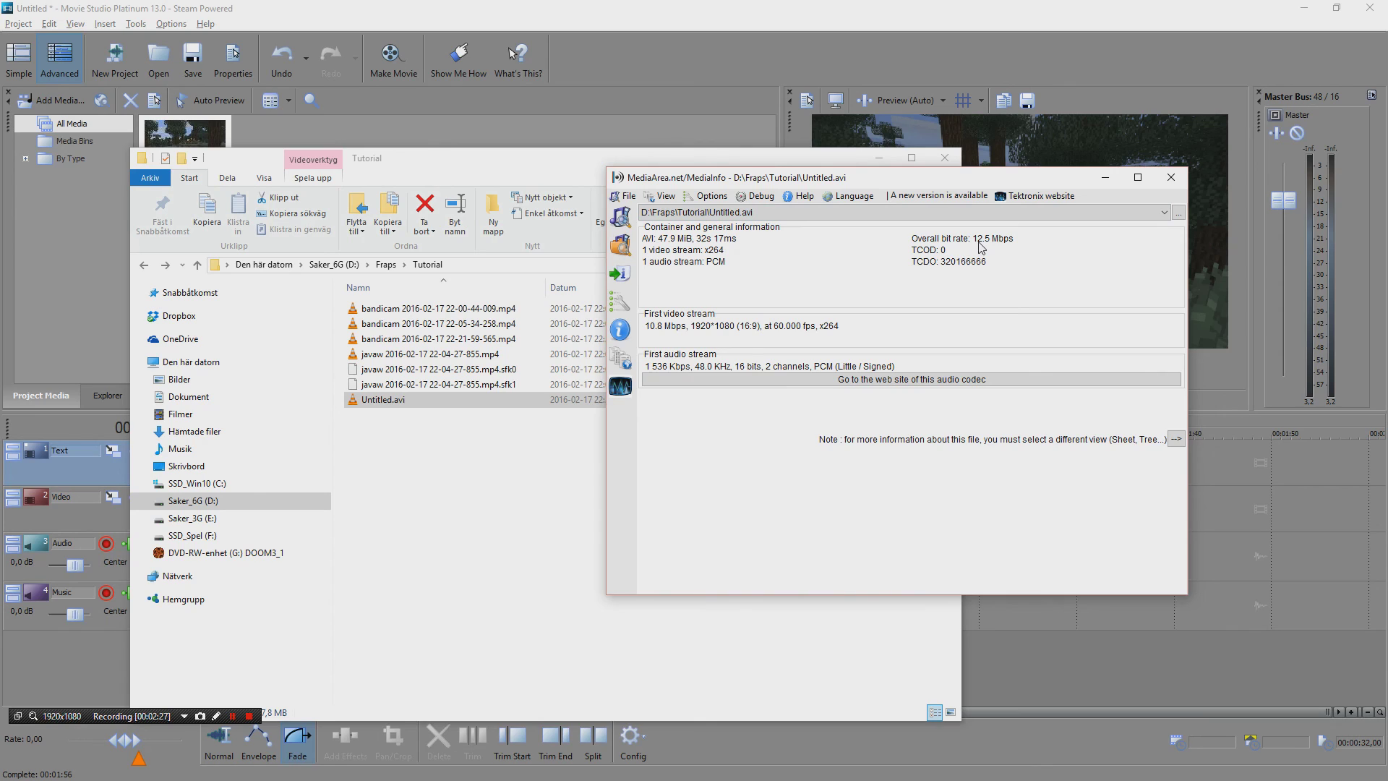
click(486, 454)
click(758, 117)
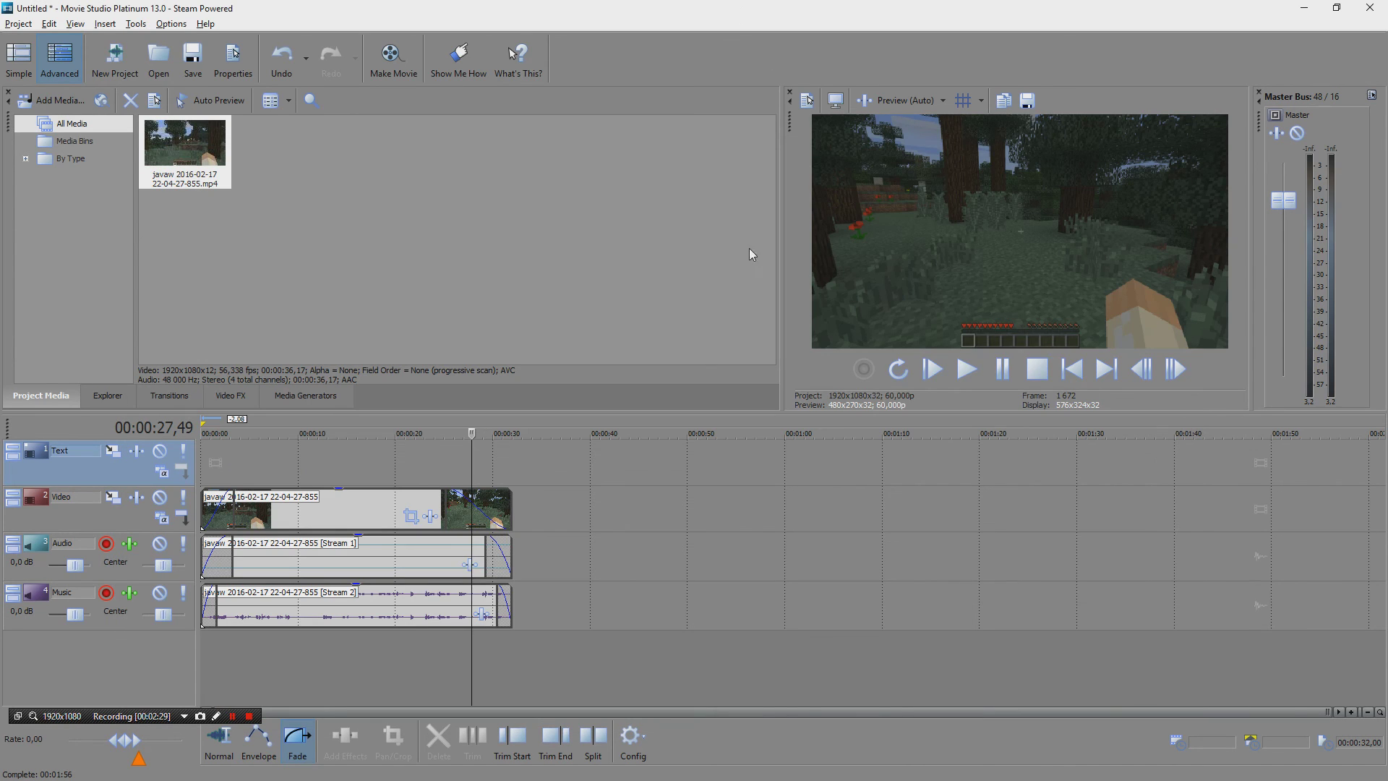